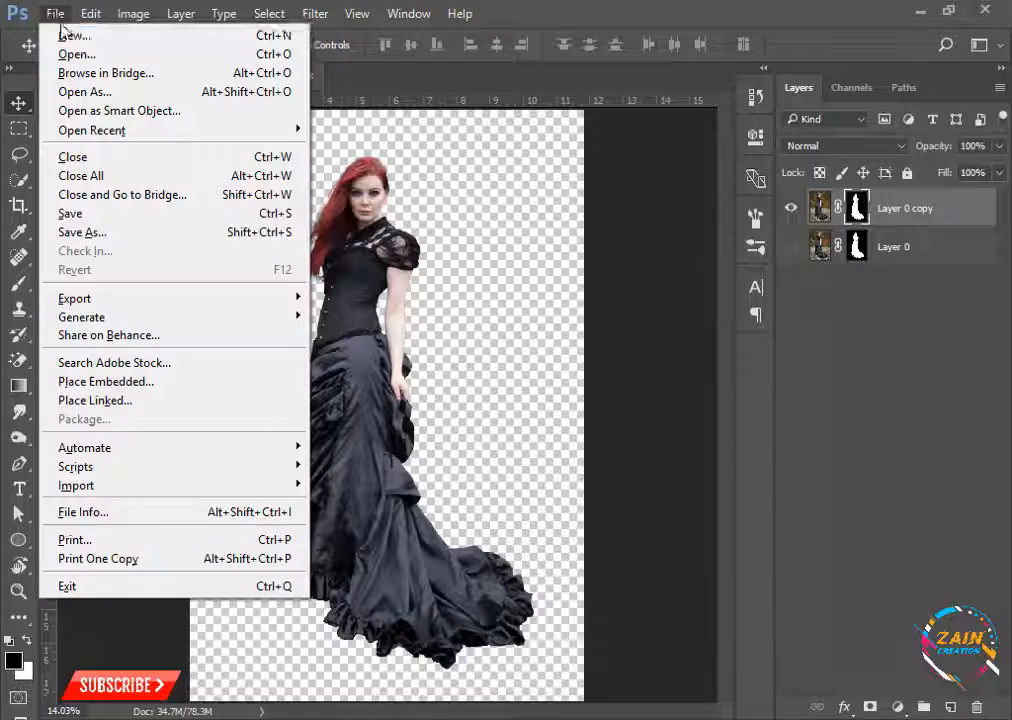
Create a new 4060 × 2900 pixel RGB document at 300 pixels/inch with a white background.
{"action": "left_click", "coordinate": [70, 30]}
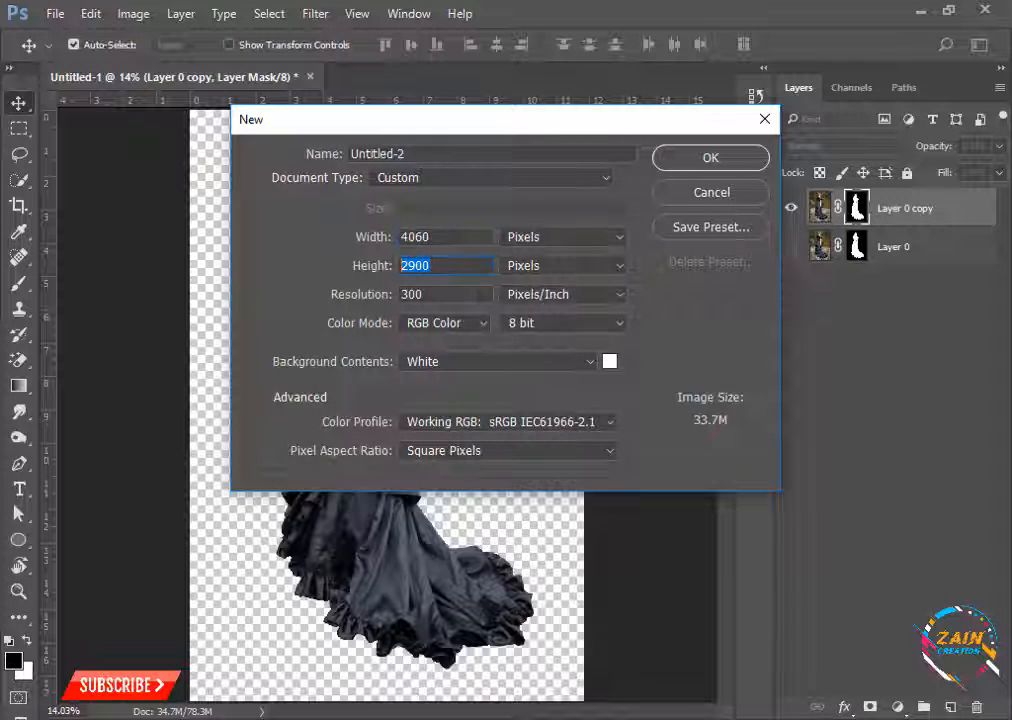
{"action": "left_click", "coordinate": [697, 165]}
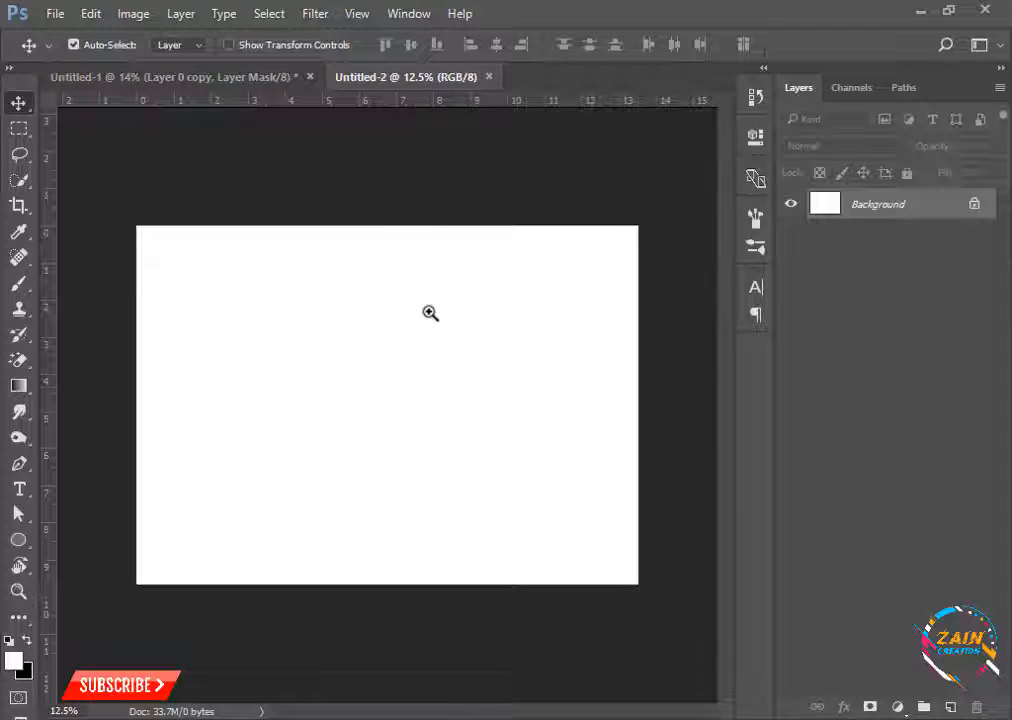
{"action": "left_click", "coordinate": [372, 390], "text": "ctrl"}
{"action": "key", "text": "ctrl+0"}
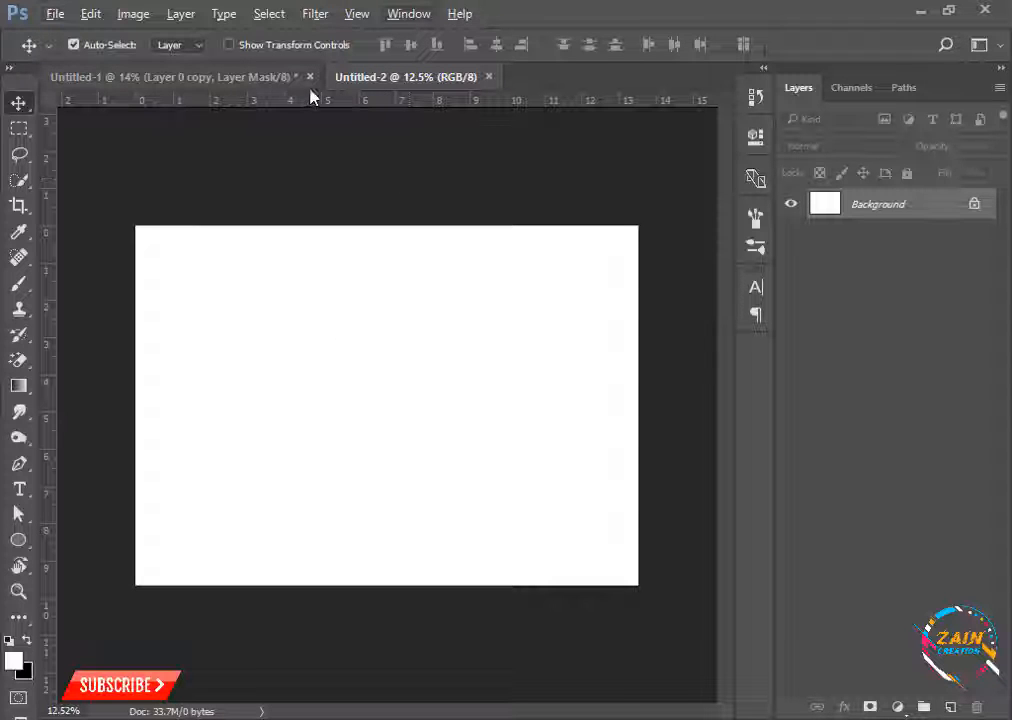
Place the premade_22_by_night_fate_stock image and stretch it to about 73.61% width and 54.27% height so it covers the canvas.
{"action": "key", "text": "alt+Tab"}
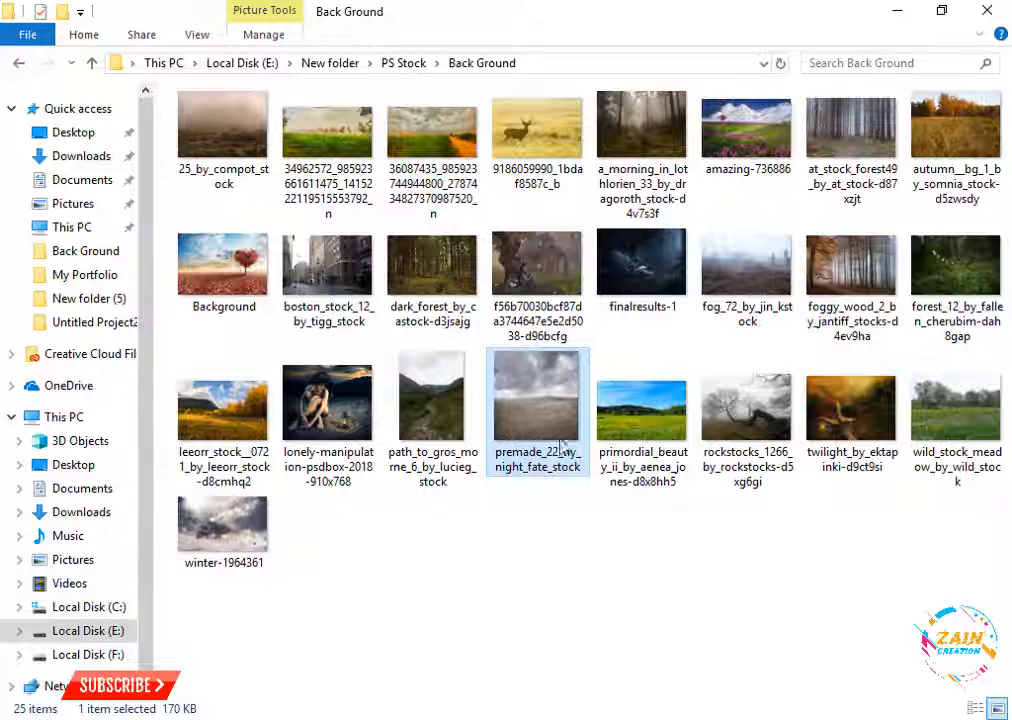
{"action": "left_click_drag", "start_coordinate": [563, 447], "coordinate": [403, 462]}
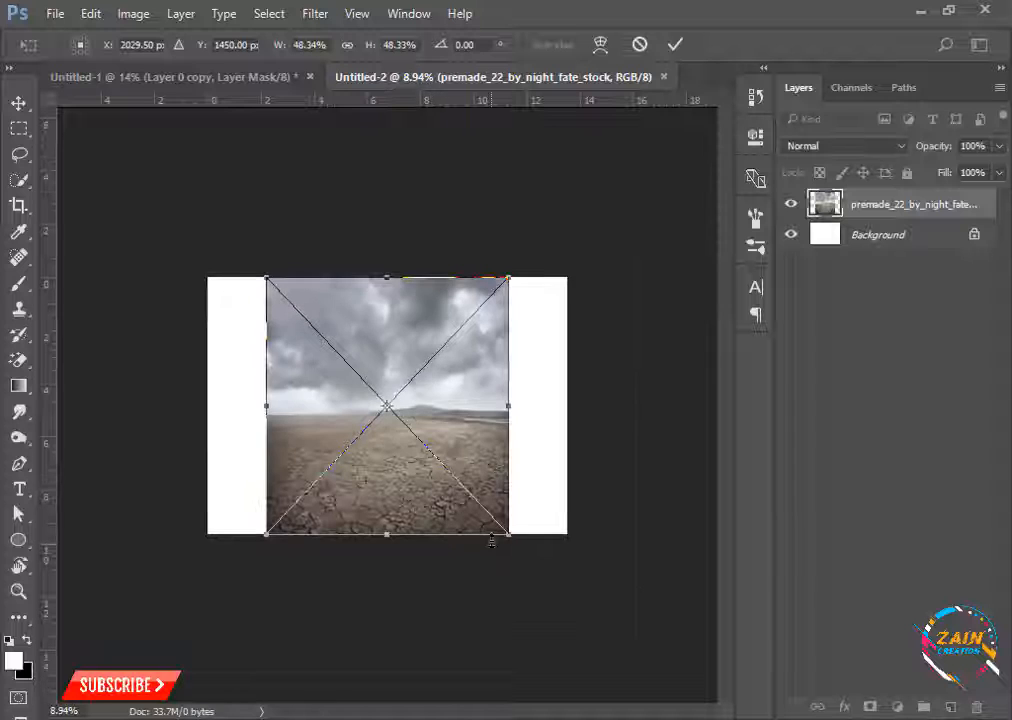
{"action": "left_click_drag", "start_coordinate": [510, 540], "coordinate": [531, 490]}
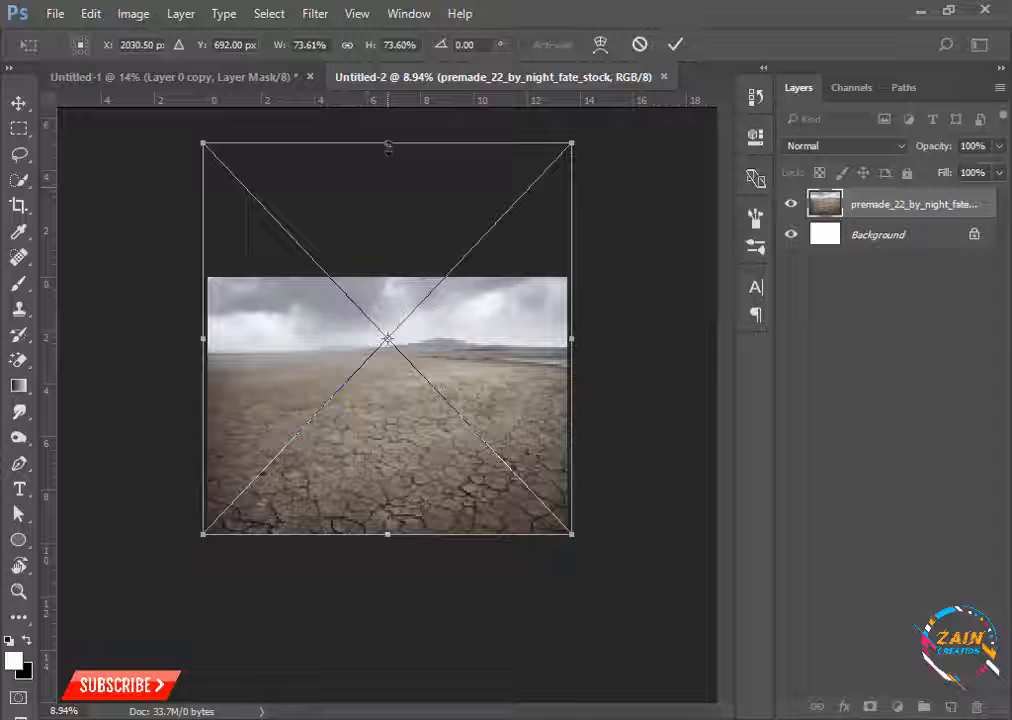
{"action": "left_click_drag", "start_coordinate": [388, 147], "coordinate": [381, 246]}
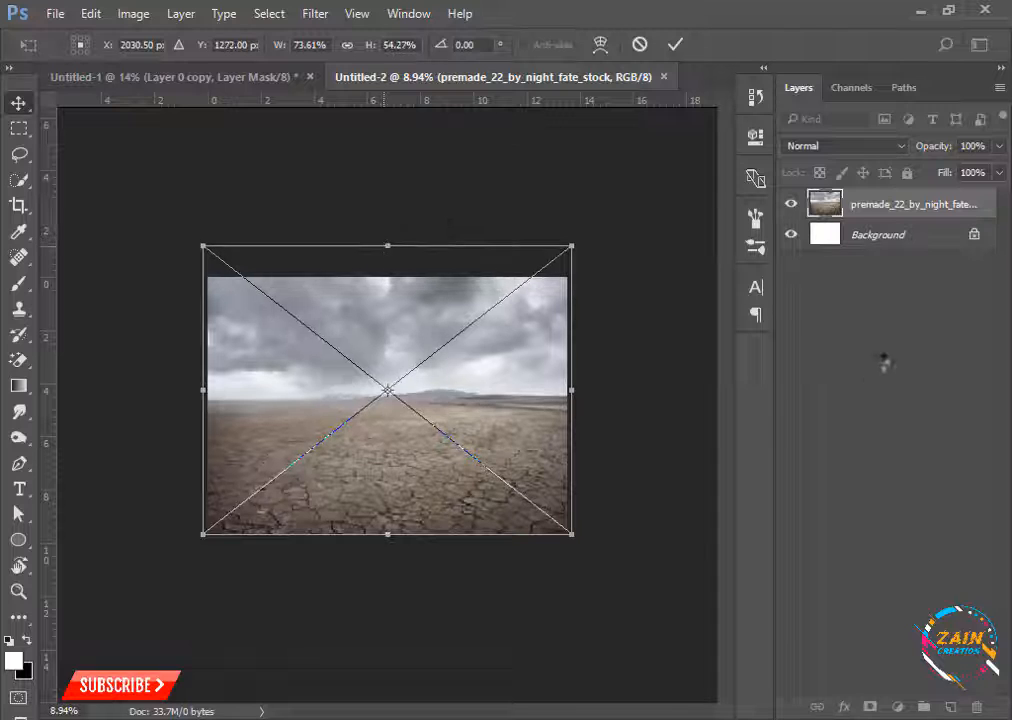
{"action": "key", "text": "Return"}
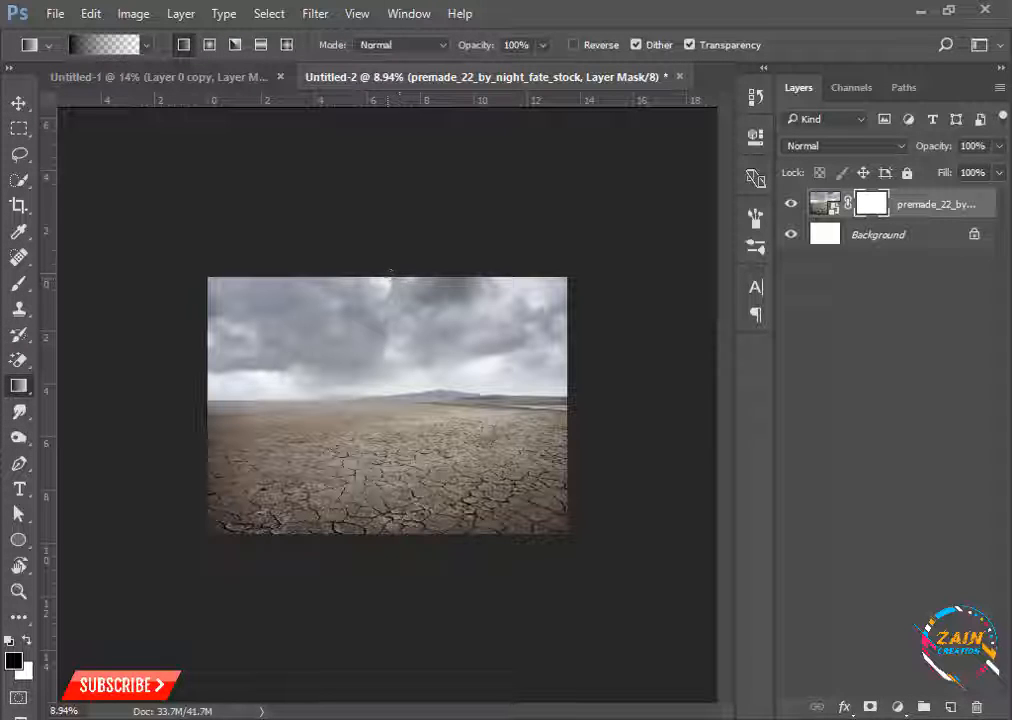
Fade out the sky of the cracked-ground layer with black-to-transparent linear gradients on its layer mask.
{"action": "left_click_drag", "start_coordinate": [371, 429], "coordinate": [397, 354]}
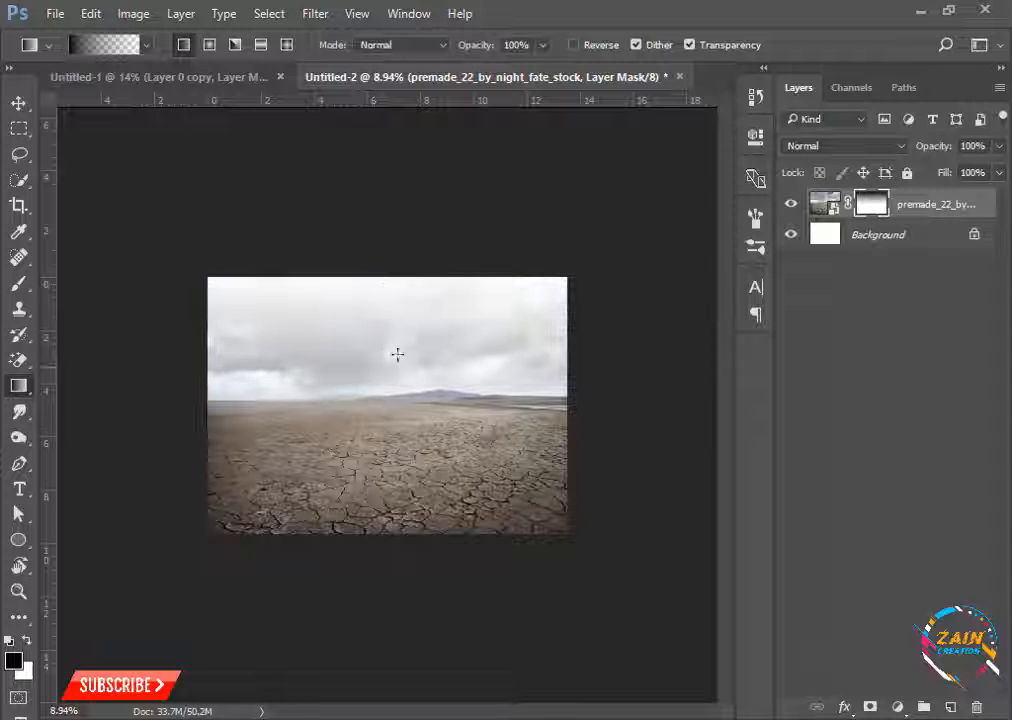
{"action": "left_click_drag", "start_coordinate": [388, 300], "coordinate": [385, 441]}
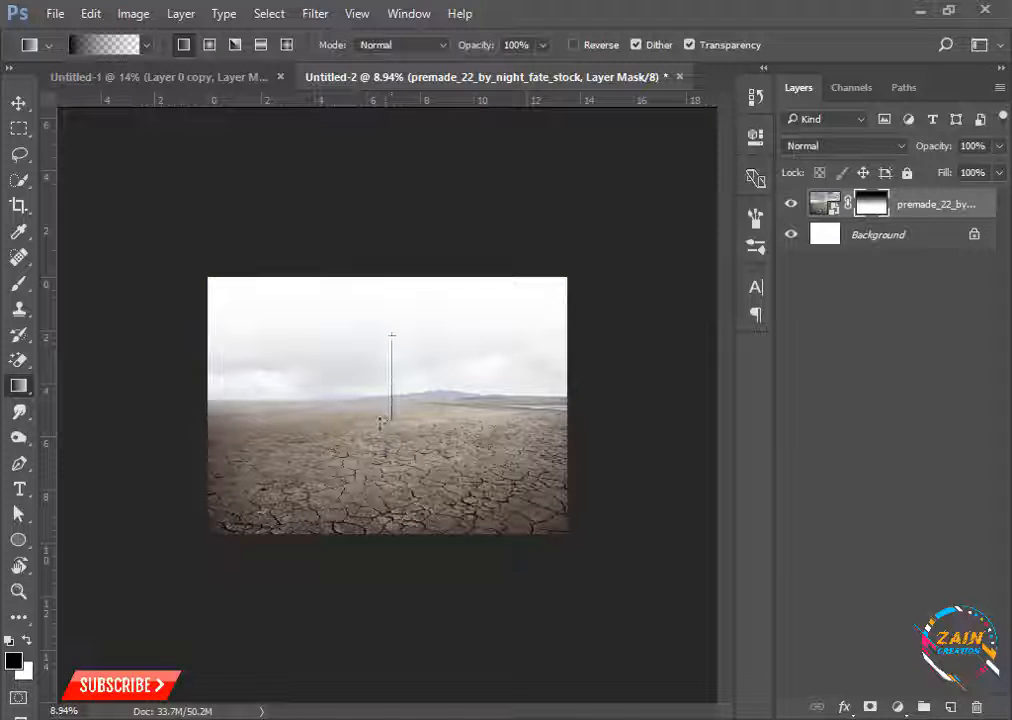
{"action": "left_click_drag", "start_coordinate": [391, 336], "coordinate": [342, 404]}
{"action": "key", "text": "v"}
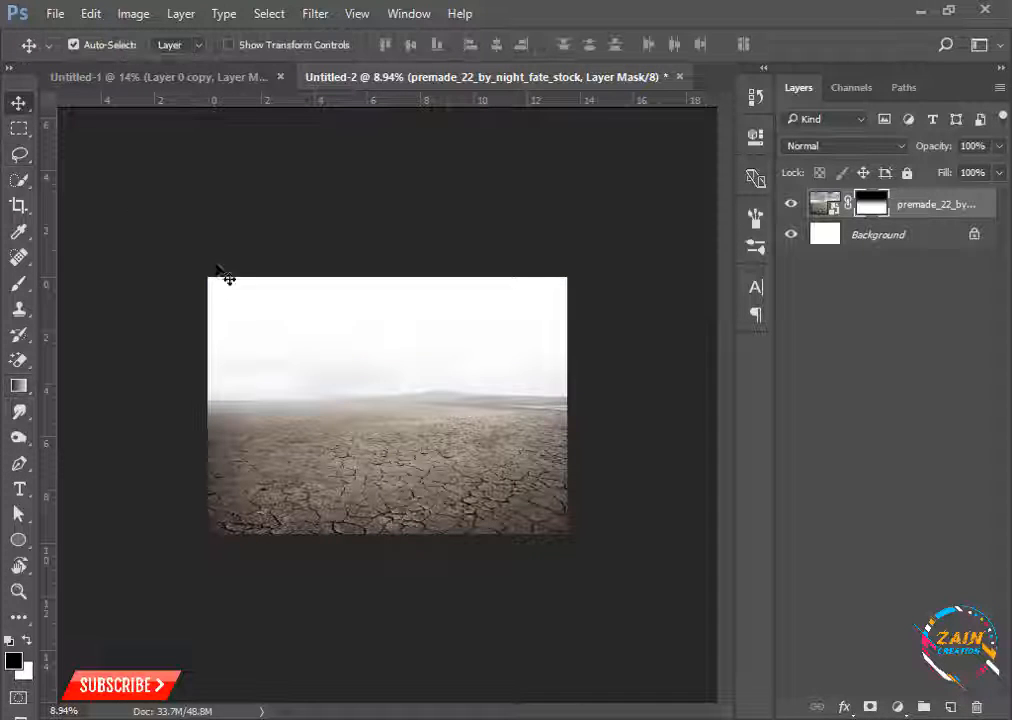
Scale and position the saddle_sky_stock layer to fill the sky across the canvas, and hide the foreground tree layer.
{"action": "left_click", "coordinate": [307, 334], "text": "ctrl"}
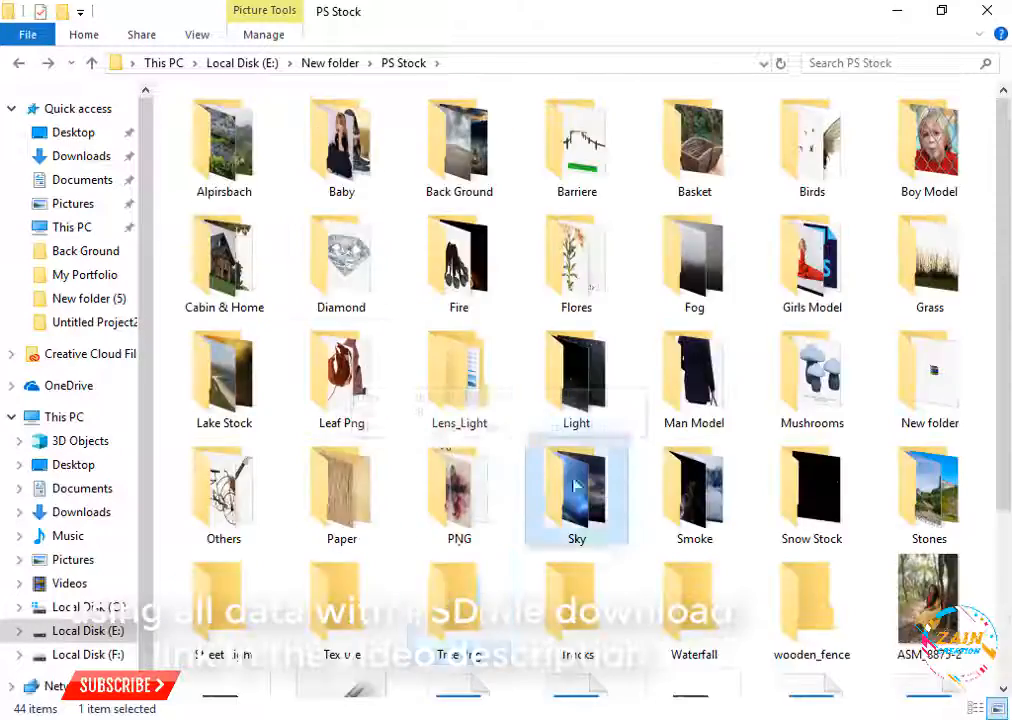
{"action": "left_click", "coordinate": [686, 50]}
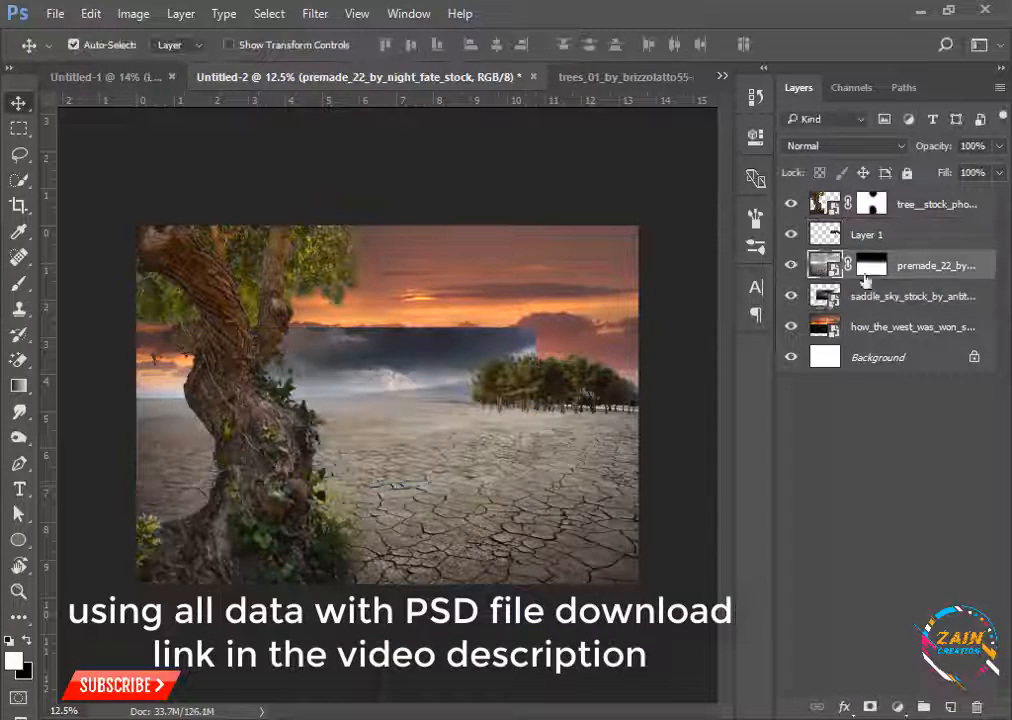
{"action": "left_click", "coordinate": [865, 295]}
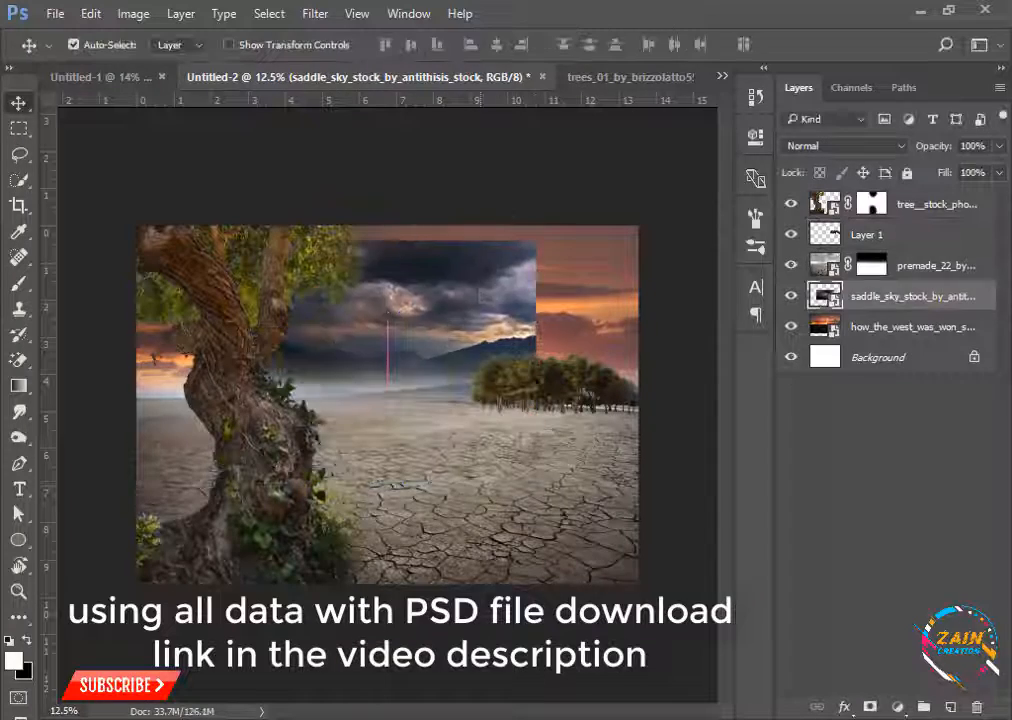
{"action": "key", "text": "ctrl+t"}
{"action": "left_click_drag", "start_coordinate": [535, 375], "coordinate": [441, 408]}
{"action": "key", "text": "Return"}
{"action": "left_click", "coordinate": [790, 206]}
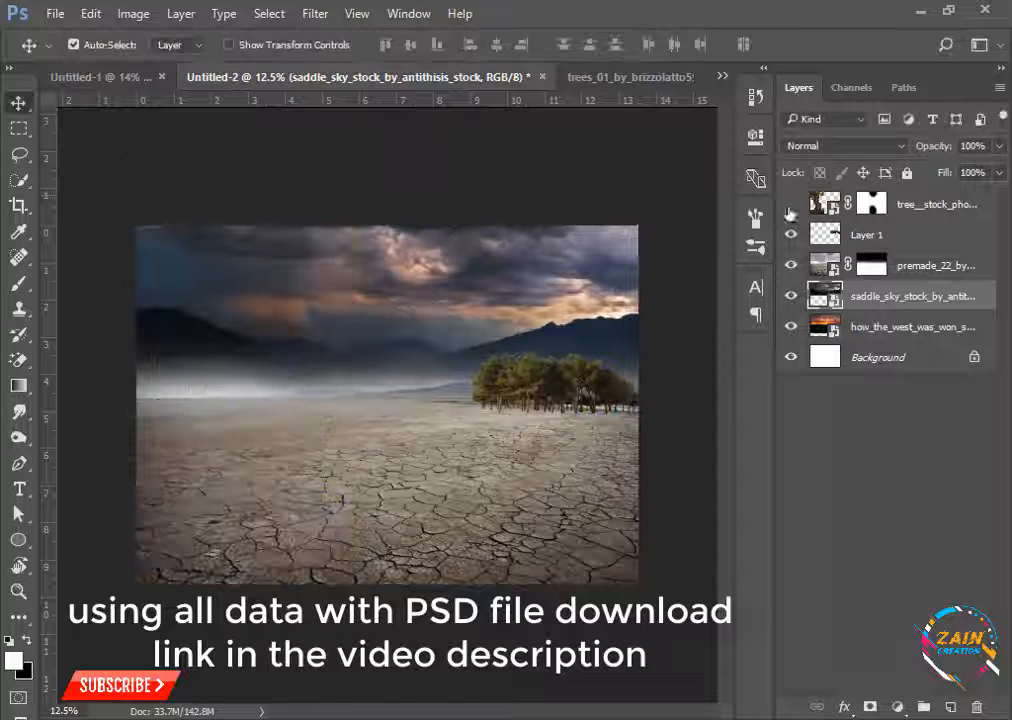
Paint black on the cracked-ground layer's mask to remove the pale haze along the horizon, lowering brush opacity to 58% and flow to 64%.
{"action": "left_click", "coordinate": [871, 265]}
{"action": "key", "text": "b"}
{"action": "key", "text": "x"}
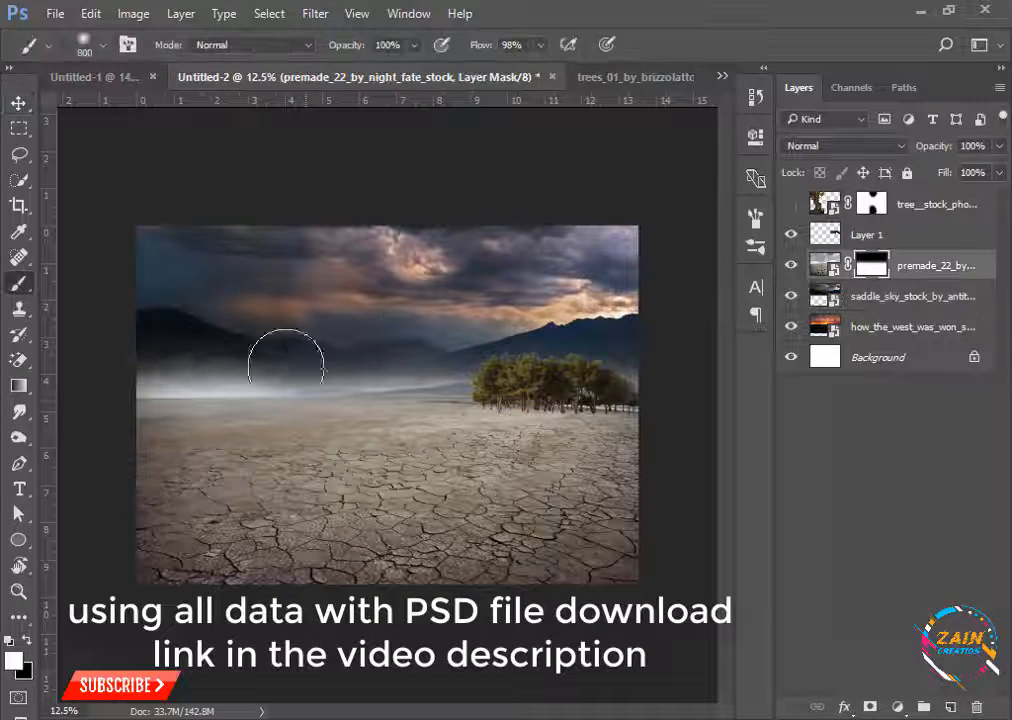
{"action": "mouse_move", "coordinate": [282, 357]}
{"action": "left_mouse_down"}
{"action": "mouse_move", "coordinate": [501, 361]}
{"action": "mouse_move", "coordinate": [172, 360]}
{"action": "mouse_move", "coordinate": [298, 408]}
{"action": "left_mouse_up"}
{"action": "key", "text": "ctrl+z"}
{"action": "left_click_drag", "start_coordinate": [362, 48], "coordinate": [344, 52]}
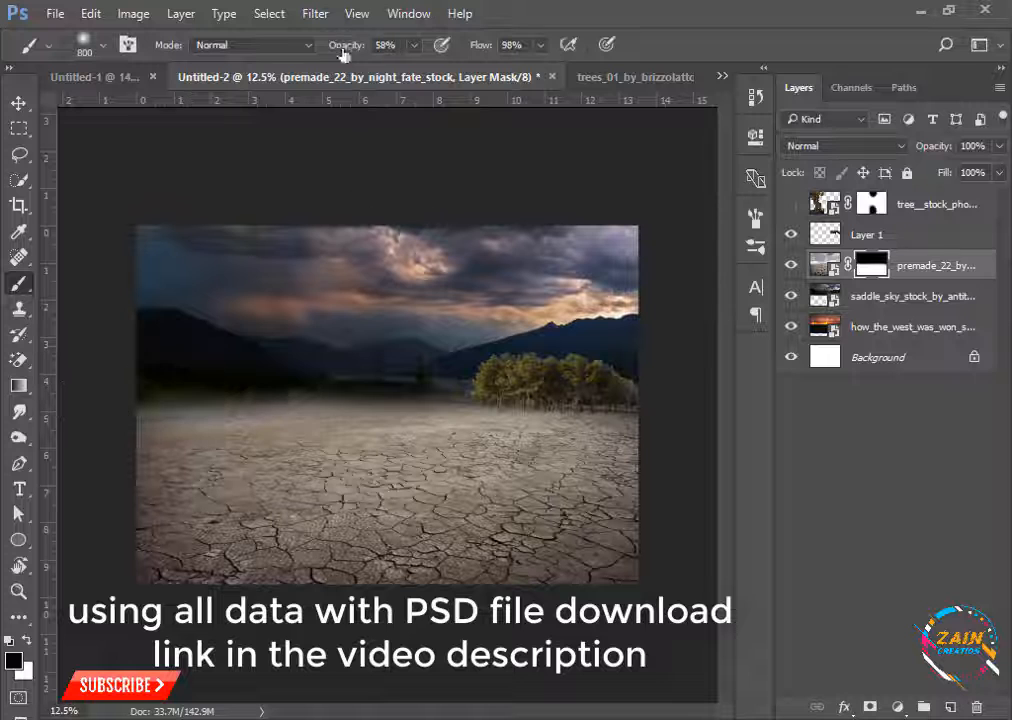
{"action": "left_click_drag", "start_coordinate": [342, 362], "coordinate": [367, 390]}
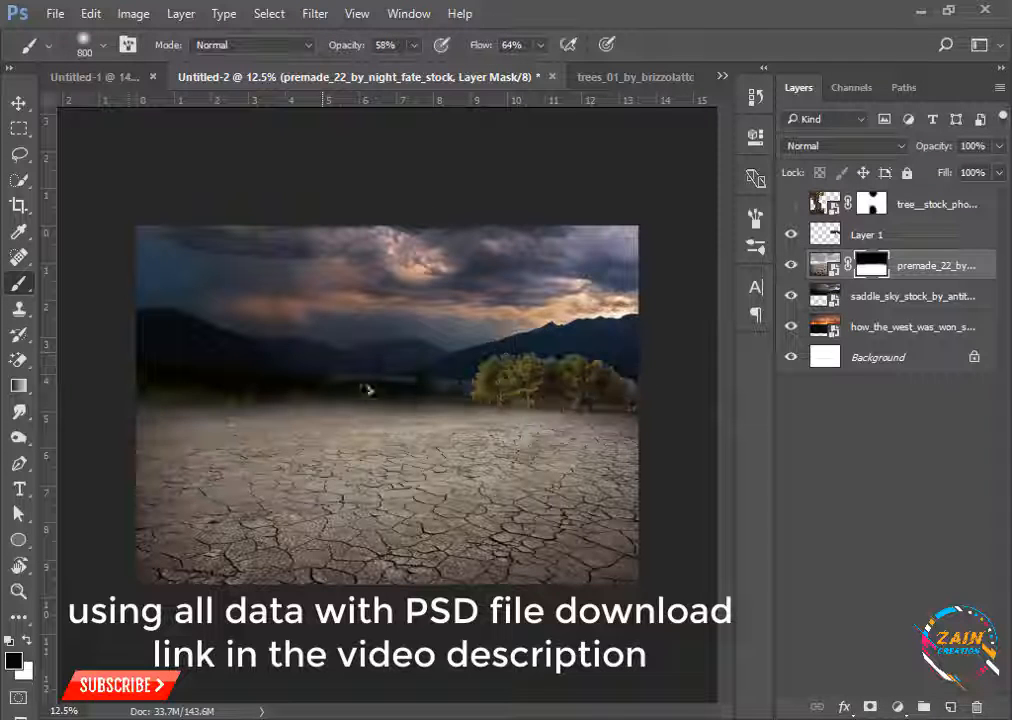
Move the tree cluster on Layer 1 to the horizon's left end and transform it to fit there.
{"action": "left_click", "coordinate": [18, 103]}
{"action": "left_click_drag", "start_coordinate": [535, 379], "coordinate": [181, 370]}
{"action": "key", "text": "ctrl+t"}
{"action": "left_click_drag", "start_coordinate": [314, 343], "coordinate": [276, 356]}
{"action": "left_click_drag", "start_coordinate": [245, 378], "coordinate": [275, 354]}
{"action": "key", "text": "Return"}
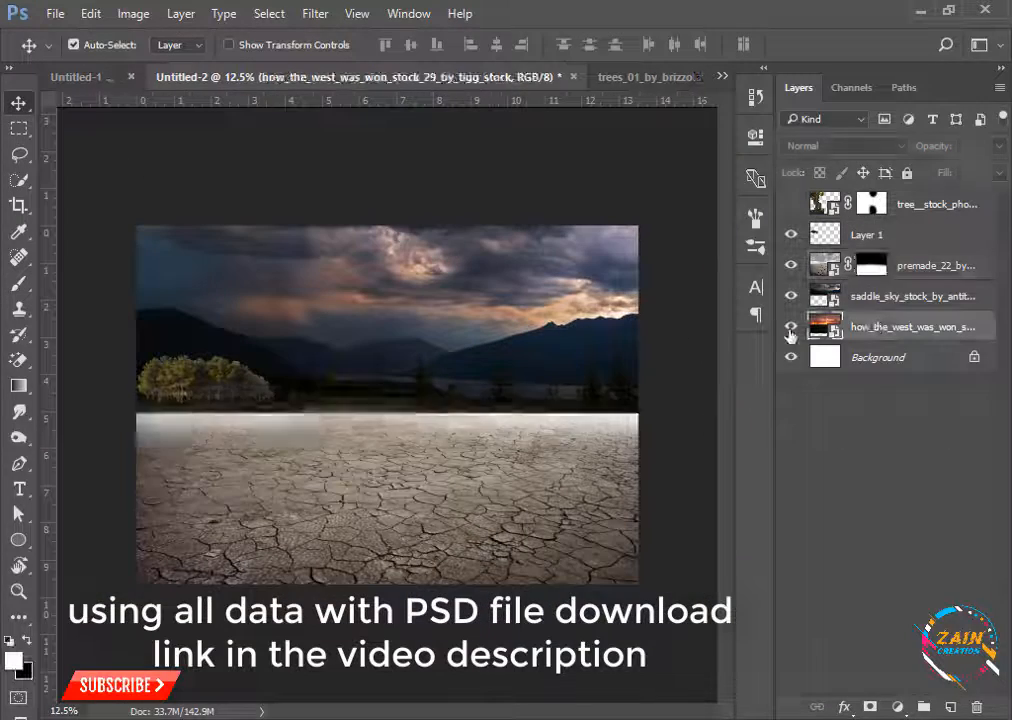
Close the trees_01_by_brizzolatto55 document after checking the visibility of the how_the_west_was_won layer.
{"action": "left_click", "coordinate": [790, 328]}
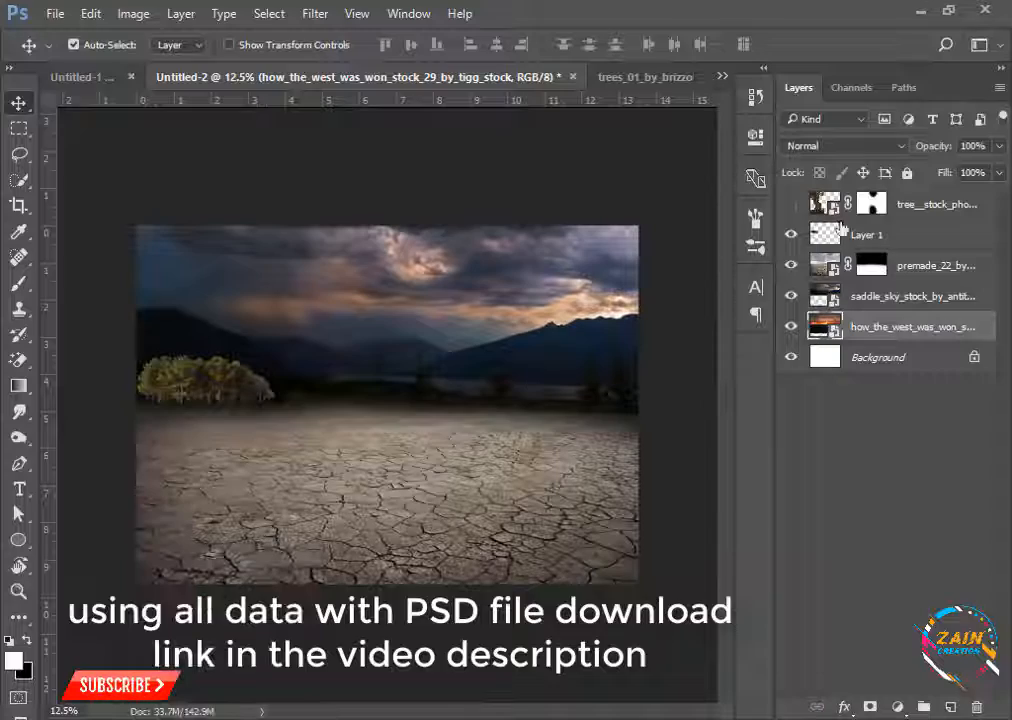
{"action": "left_click", "coordinate": [678, 80]}
{"action": "left_click", "coordinate": [680, 77]}
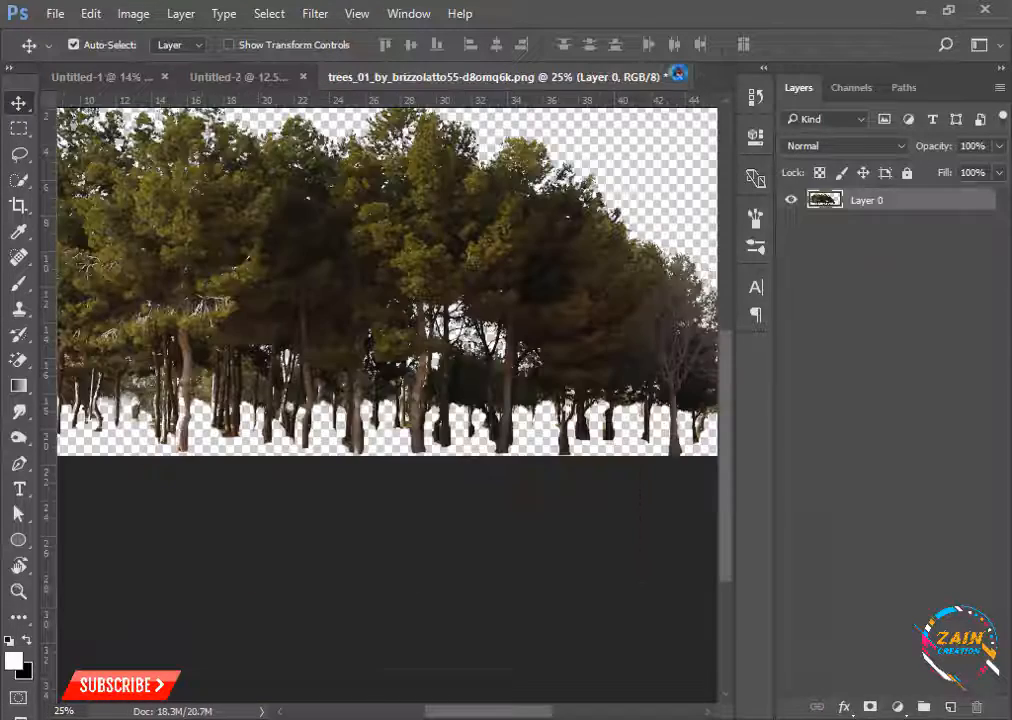
{"action": "left_click", "coordinate": [509, 293]}
Copy the cut-out woman from Untitled-1 into Untitled-2 and stack her layer directly below the hidden foreground tree layer.
{"action": "left_click", "coordinate": [157, 76]}
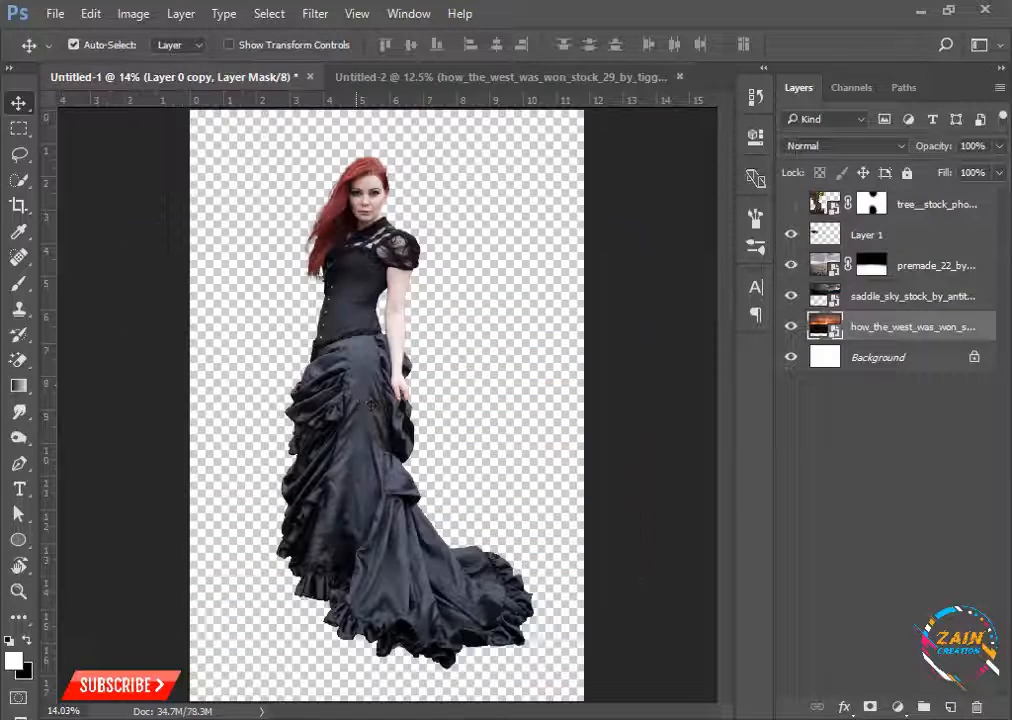
{"action": "left_click_drag", "start_coordinate": [440, 316], "coordinate": [435, 372]}
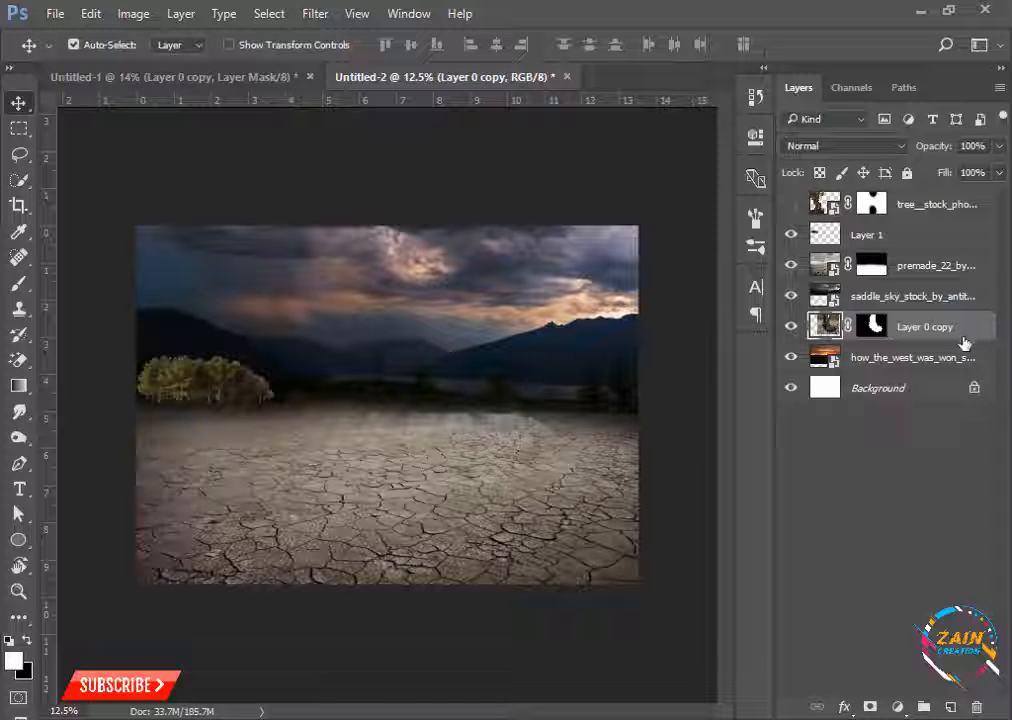
{"action": "left_click_drag", "start_coordinate": [963, 343], "coordinate": [970, 221]}
{"action": "left_click", "coordinate": [790, 205]}
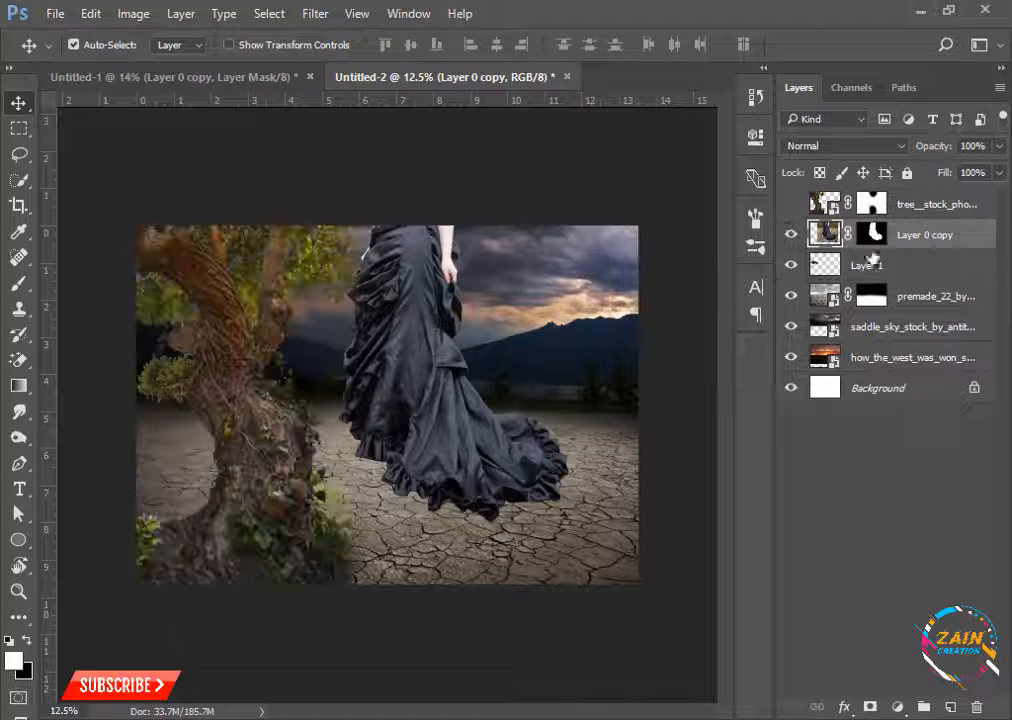
{"action": "left_click", "coordinate": [790, 205]}
Scale the woman down to about 55.56% and stand her on the cracked ground in the middle of the canvas.
{"action": "key", "text": "ctrl+t"}
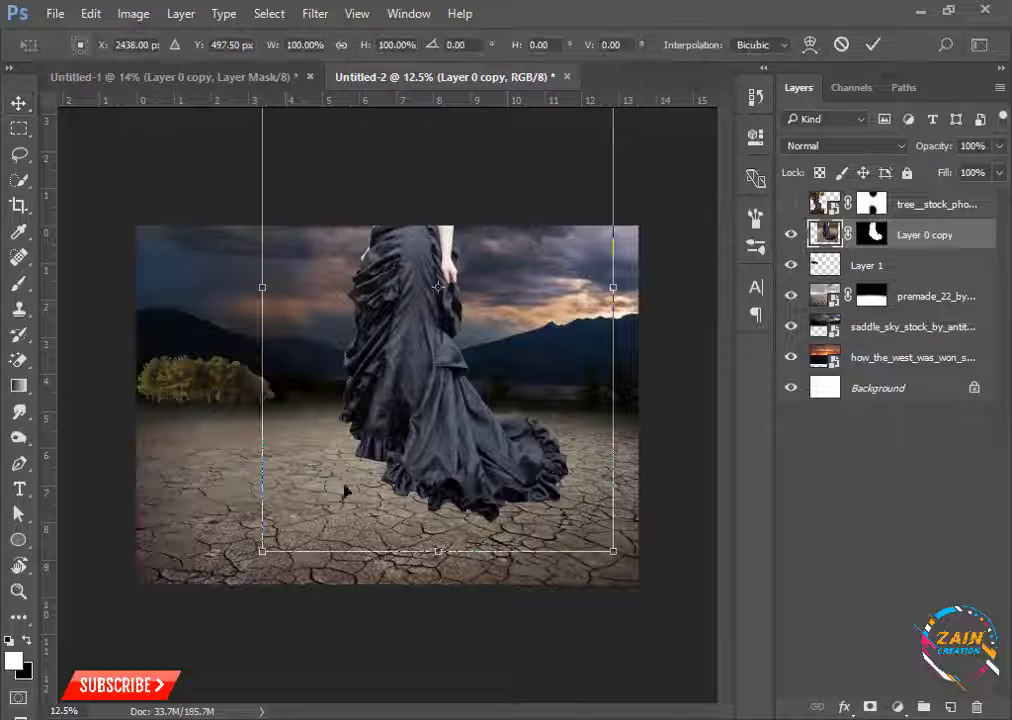
{"action": "left_click_drag", "start_coordinate": [255, 552], "coordinate": [373, 404]}
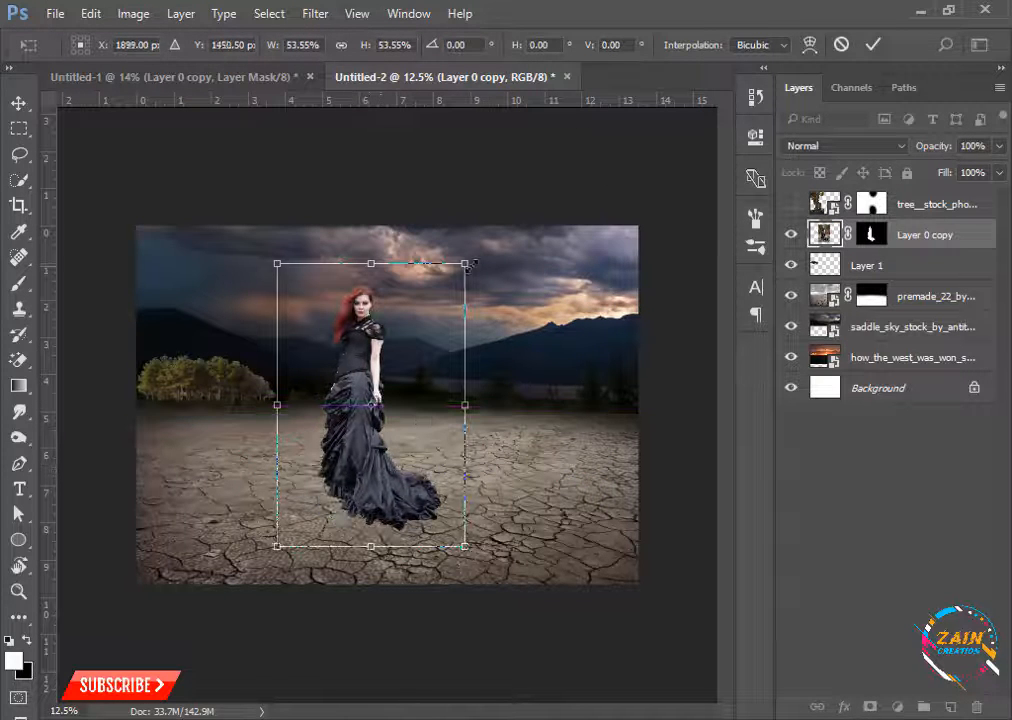
{"action": "left_click_drag", "start_coordinate": [470, 266], "coordinate": [478, 256]}
{"action": "left_click_drag", "start_coordinate": [395, 469], "coordinate": [413, 487]}
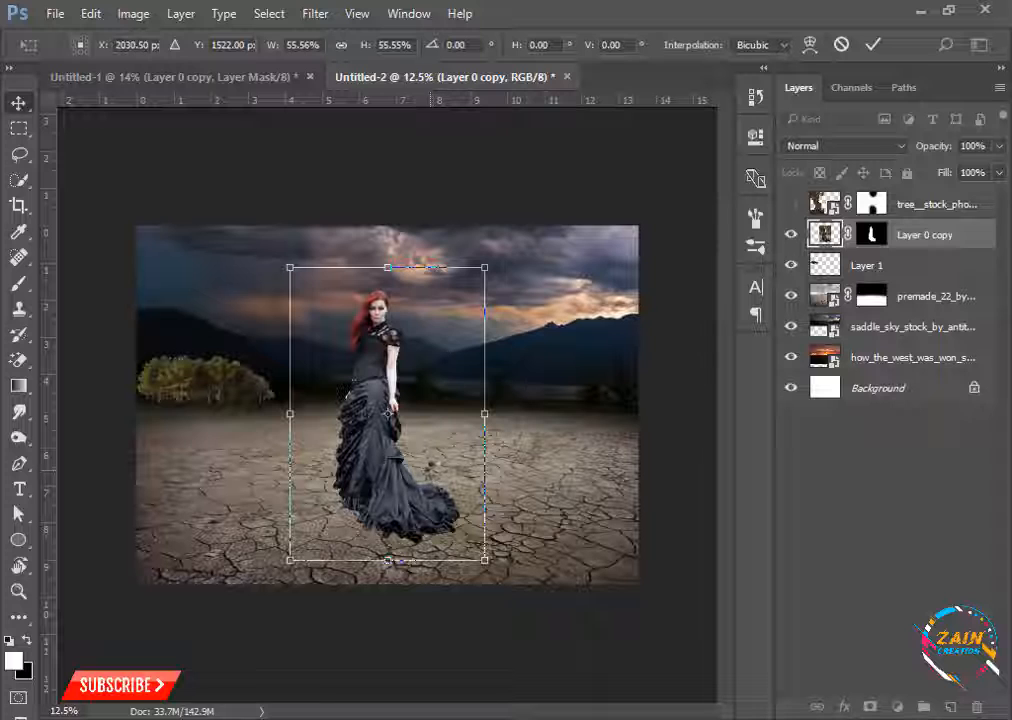
{"action": "key", "text": "Return"}
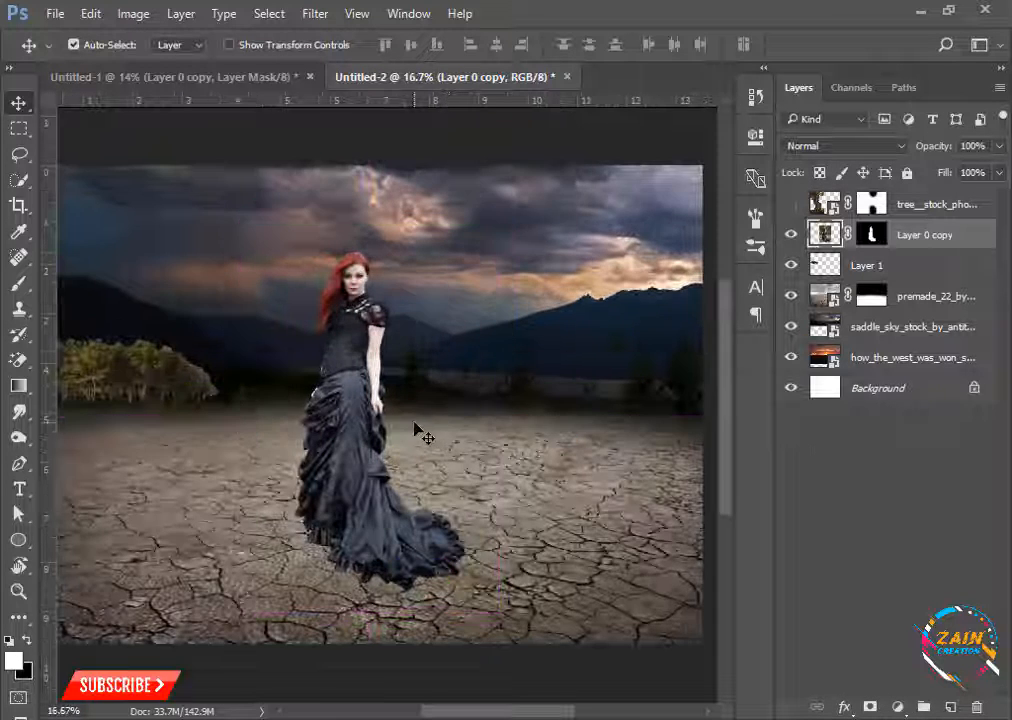
{"action": "scroll", "coordinate": [418, 429], "scroll_direction": "down", "scroll_amount": 2}
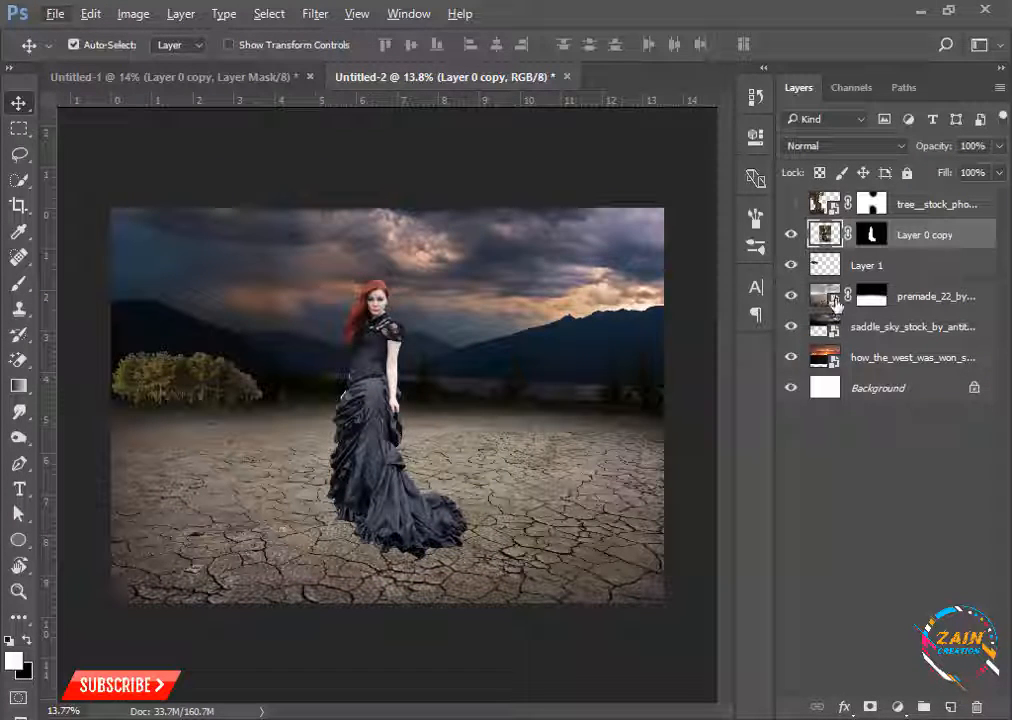
Hide the tree cluster on Layer 1 and place the log_house_3_by_fairiegoodmother image above it, behind the woman.
{"action": "left_click", "coordinate": [791, 265]}
{"action": "left_click", "coordinate": [827, 272]}
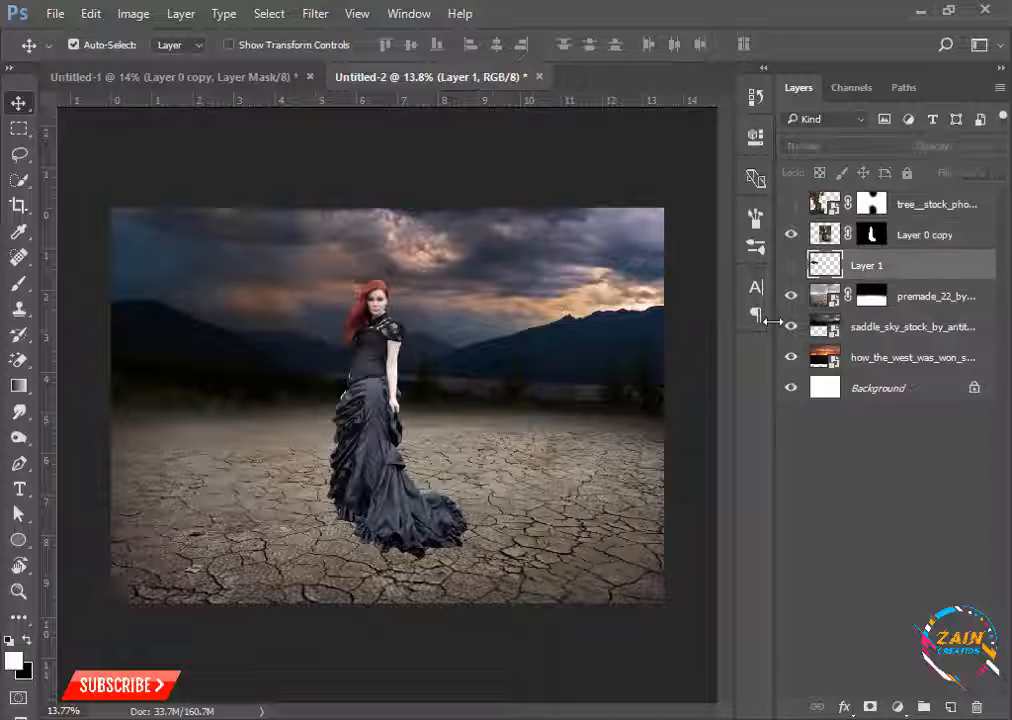
{"action": "left_click", "coordinate": [791, 266]}
{"action": "left_click", "coordinate": [793, 267]}
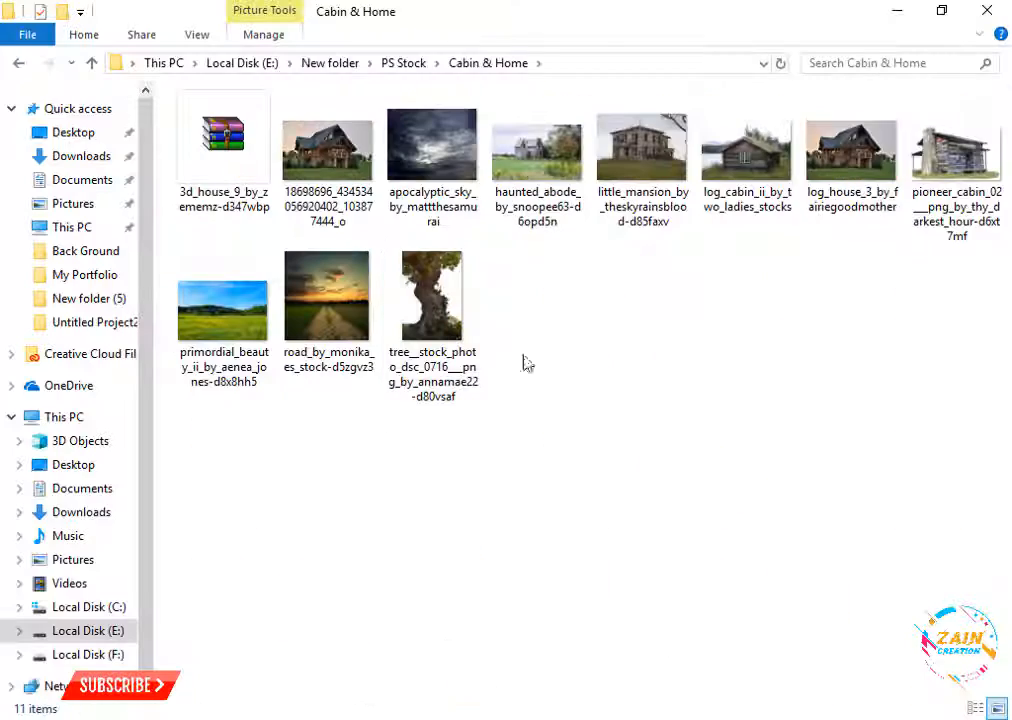
{"action": "left_click", "coordinate": [866, 178]}
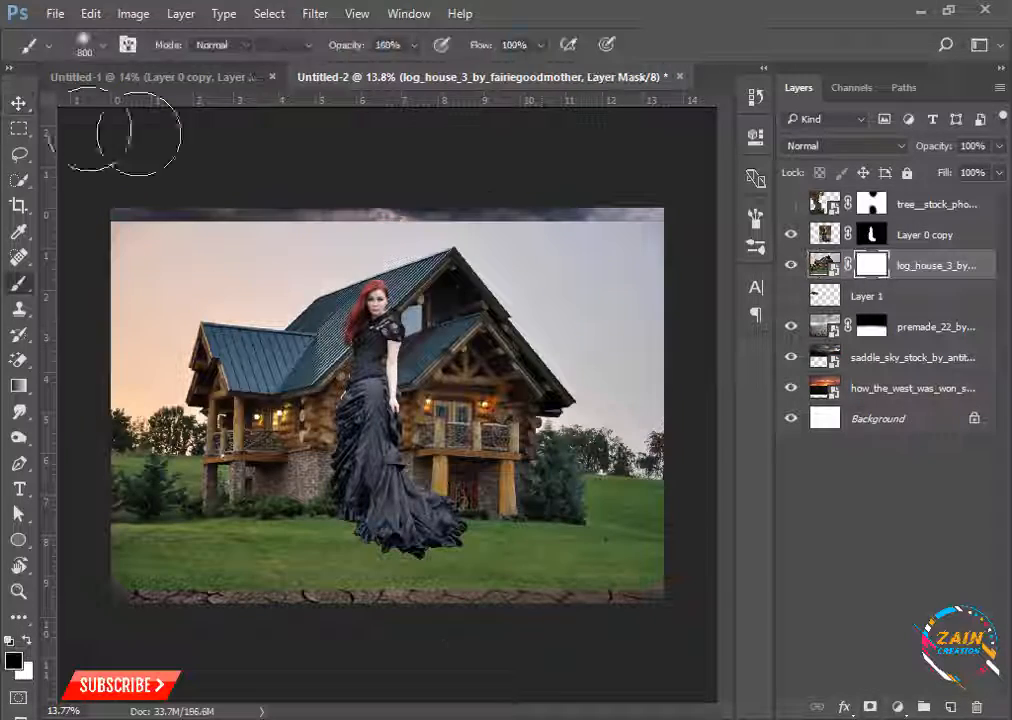
{"action": "left_click", "coordinate": [101, 46]}
{"action": "left_click_drag", "start_coordinate": [645, 575], "coordinate": [565, 598]}
{"action": "key", "text": "ctrl+z"}
{"action": "left_click_drag", "start_coordinate": [128, 530], "coordinate": [124, 320]}
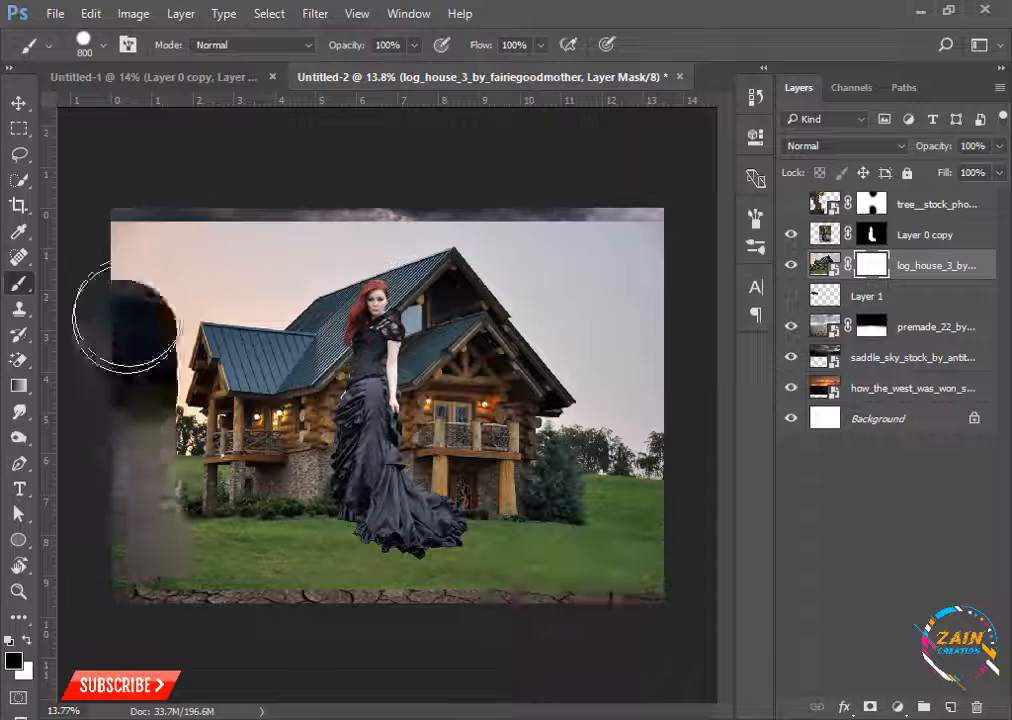
{"action": "key", "text": "ctrl+z"}
Select the sky around the log house with the Quick Selection tool.
{"action": "left_click", "coordinate": [19, 180]}
{"action": "left_click_drag", "start_coordinate": [183, 262], "coordinate": [601, 335]}
{"action": "left_click", "coordinate": [825, 265]}
{"action": "key", "text": "Delete"}
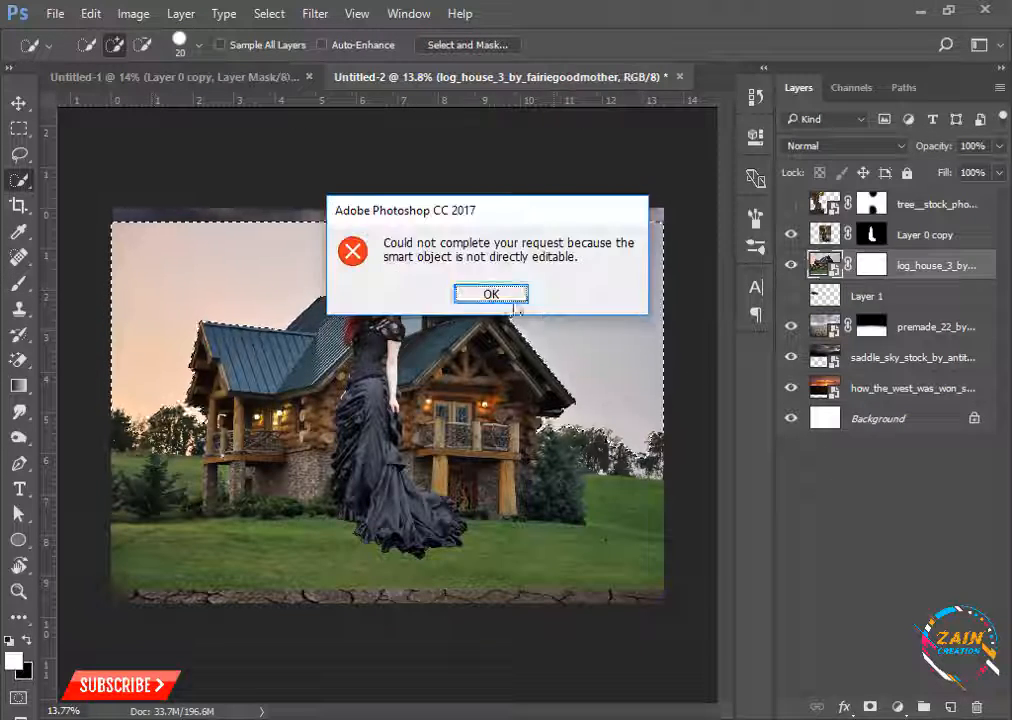
{"action": "left_click", "coordinate": [511, 298]}
{"action": "key", "text": "Delete"}
{"action": "left_click", "coordinate": [500, 296]}
Paint black inside the selected sky on the log house layer's mask to hide it, and clear the selection.
{"action": "left_click", "coordinate": [873, 268]}
{"action": "left_click", "coordinate": [19, 284]}
{"action": "mouse_move", "coordinate": [150, 262]}
{"action": "left_mouse_down"}
{"action": "mouse_move", "coordinate": [88, 428]}
{"action": "mouse_move", "coordinate": [150, 400]}
{"action": "left_mouse_up"}
{"action": "key", "text": "ctrl+d"}
{"action": "key", "text": "v"}
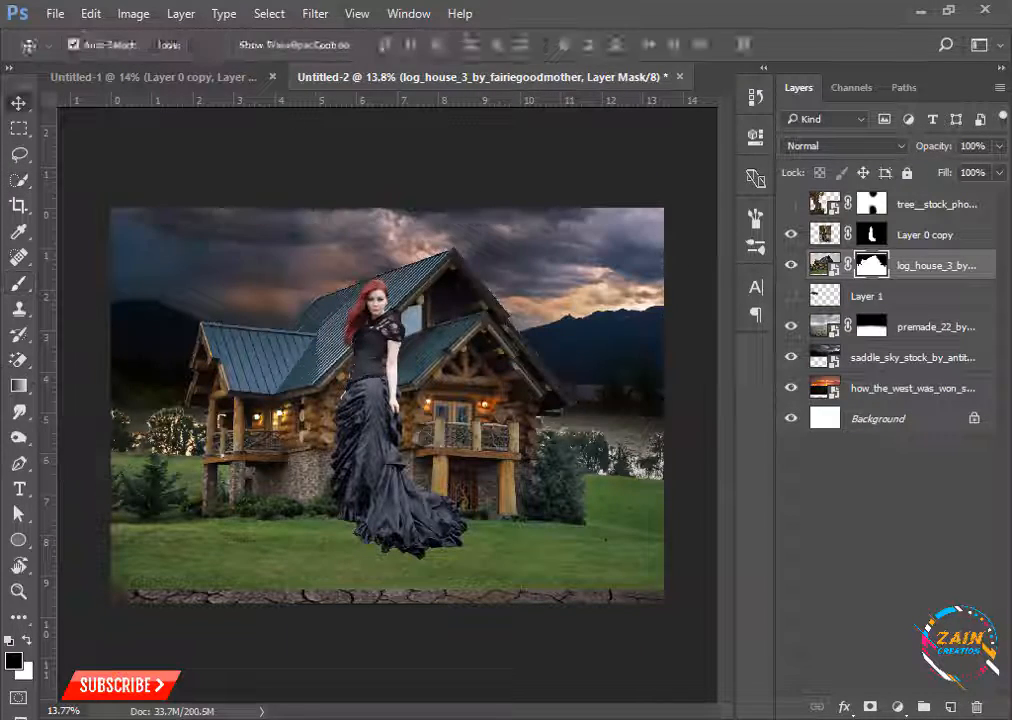
Scale the log house down and place it on the cracked ground behind the woman, in the left half of the scene.
{"action": "key", "text": "ctrl+t"}
{"action": "left_click_drag", "start_coordinate": [664, 222], "coordinate": [592, 276]}
{"action": "left_click_drag", "start_coordinate": [440, 390], "coordinate": [319, 307]}
{"action": "left_click_drag", "start_coordinate": [457, 197], "coordinate": [421, 220]}
{"action": "left_click_drag", "start_coordinate": [345, 305], "coordinate": [345, 334]}
{"action": "key", "text": "Return"}
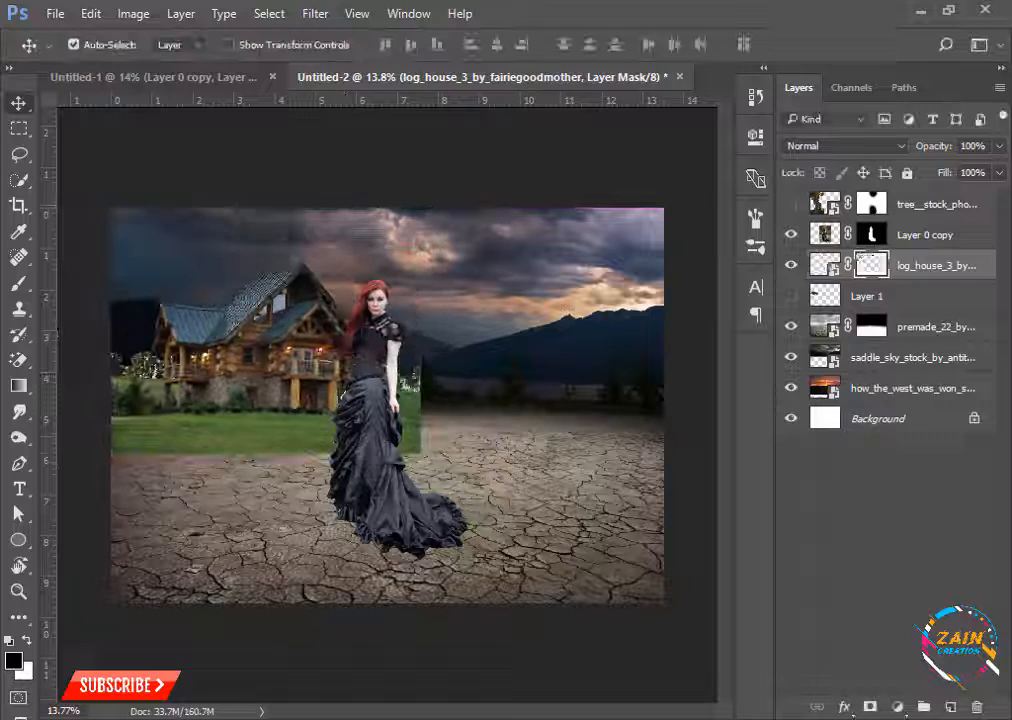
Paint black on the log house mask with a soft brush to hide the lawn in front of and around the house.
{"action": "key", "text": "b"}
{"action": "left_click_drag", "start_coordinate": [455, 338], "coordinate": [362, 258]}
{"action": "key", "text": "ctrl+plus"}
{"action": "key", "text": "ctrl+plus"}
{"action": "left_click_drag", "start_coordinate": [205, 300], "coordinate": [183, 359]}
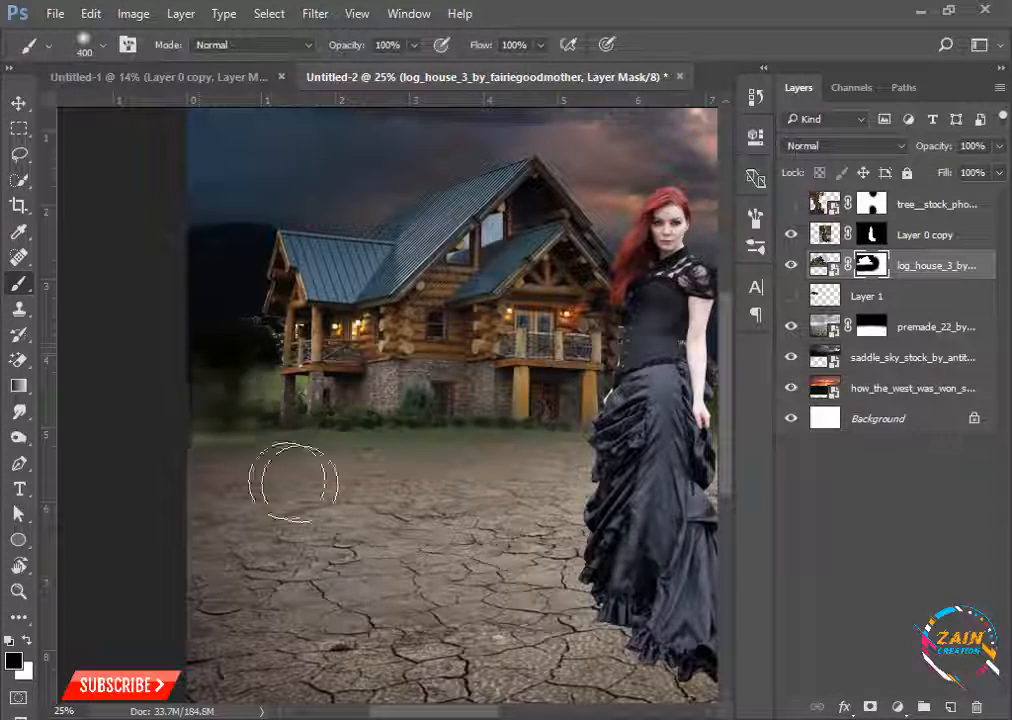
Mask out the leftover background along the left edge of the house's porch with a 35-pixel brush.
{"action": "key", "text": "ctrl+plus"}
{"action": "key", "text": "ctrl+plus"}
{"action": "left_click_drag", "start_coordinate": [278, 357], "coordinate": [298, 374]}
{"action": "key", "text": "ctrl+plus"}
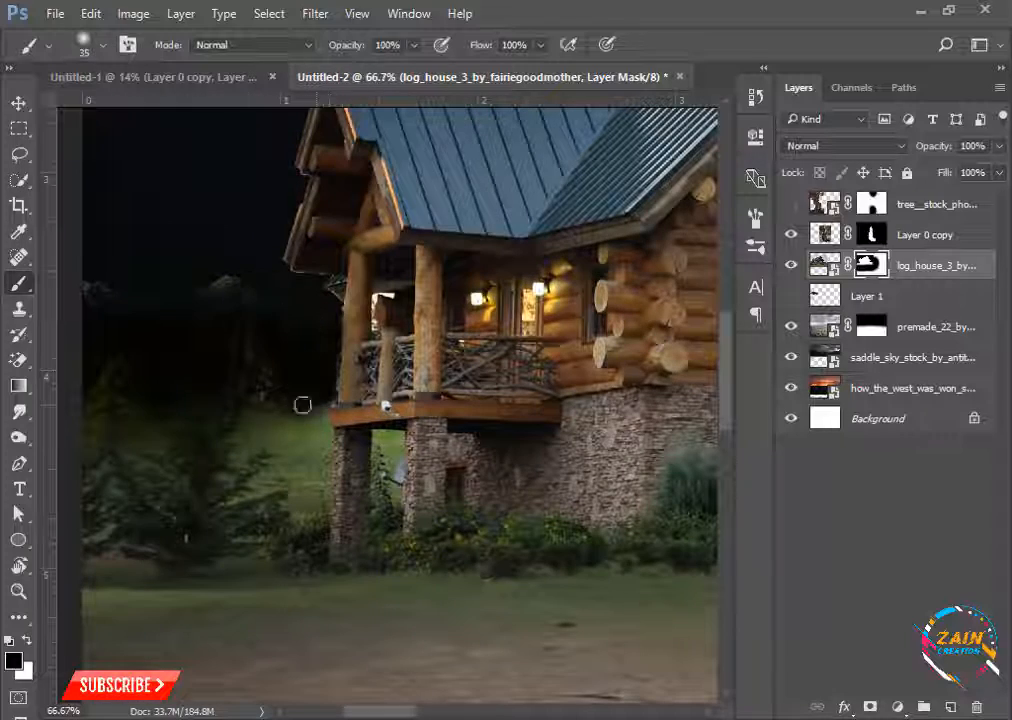
Enlarge the brush to 400 pixels and mask out the shrubs and lawn left of the log house.
{"action": "scroll", "coordinate": [231, 535], "scroll_direction": "down", "scroll_amount": 4}
{"action": "key", "text": "bracketright"}
{"action": "key", "text": "bracketright"}
{"action": "key", "text": "bracketright"}
{"action": "key", "text": "bracketright"}
{"action": "key", "text": "bracketright"}
{"action": "key", "text": "bracketright"}
{"action": "key", "text": "bracketright"}
{"action": "left_click_drag", "start_coordinate": [190, 540], "coordinate": [197, 492]}
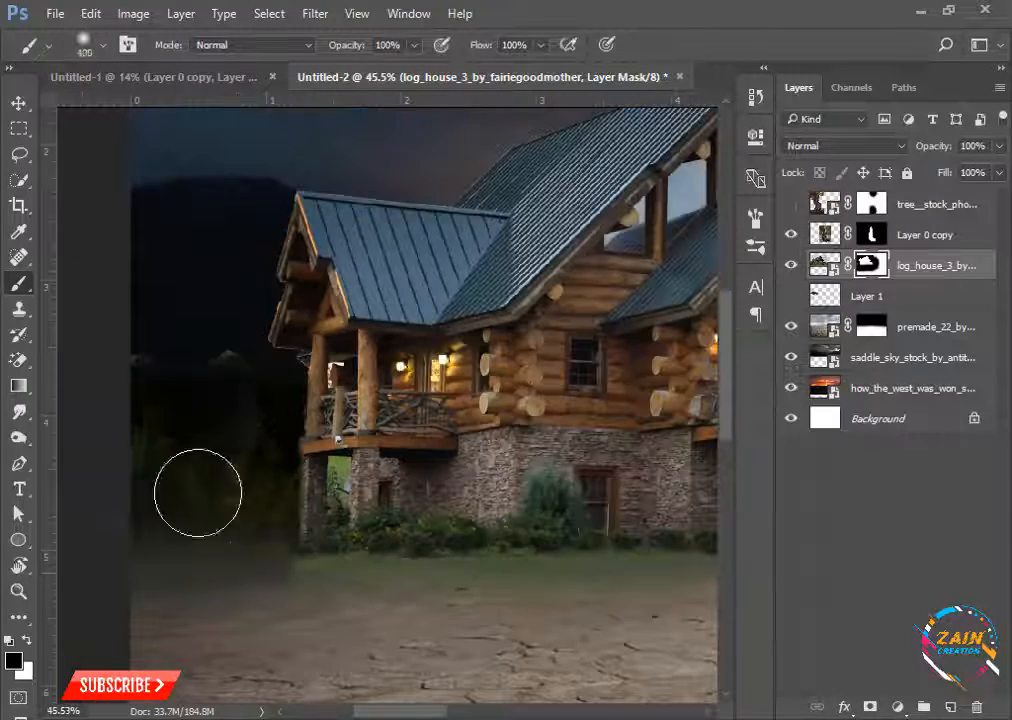
{"action": "left_click_drag", "start_coordinate": [282, 605], "coordinate": [187, 607]}
Hide the woman's layer and mask out the lawn and background in front of and to the right of the log house.
{"action": "scroll", "coordinate": [178, 625], "scroll_direction": "down", "scroll_amount": 5}
{"action": "key", "text": "bracketright"}
{"action": "key", "text": "bracketright"}
{"action": "key", "text": "bracketright"}
{"action": "key", "text": "bracketright"}
{"action": "left_click_drag", "start_coordinate": [500, 520], "coordinate": [356, 511]}
{"action": "left_click", "coordinate": [791, 235]}
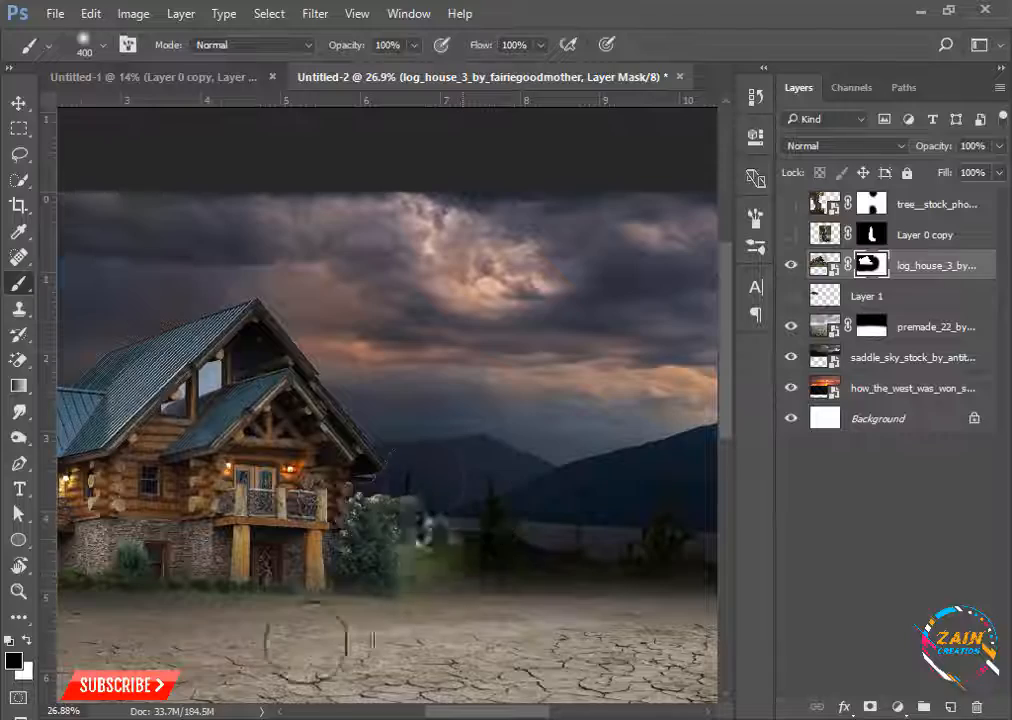
{"action": "scroll", "coordinate": [368, 640], "scroll_direction": "down", "scroll_amount": 2}
{"action": "scroll", "coordinate": [385, 625], "scroll_direction": "up", "scroll_amount": 5}
{"action": "scroll", "coordinate": [388, 622], "scroll_direction": "down", "scroll_amount": 1}
{"action": "left_click_drag", "start_coordinate": [388, 622], "coordinate": [435, 584]}
Reduce the brush to 150 pixels and refine the log house mask where its base meets the cracked ground.
{"action": "key", "text": "bracketleft"}
{"action": "key", "text": "bracketleft"}
{"action": "key", "text": "bracketleft"}
{"action": "key", "text": "bracketleft"}
{"action": "key", "text": "bracketleft"}
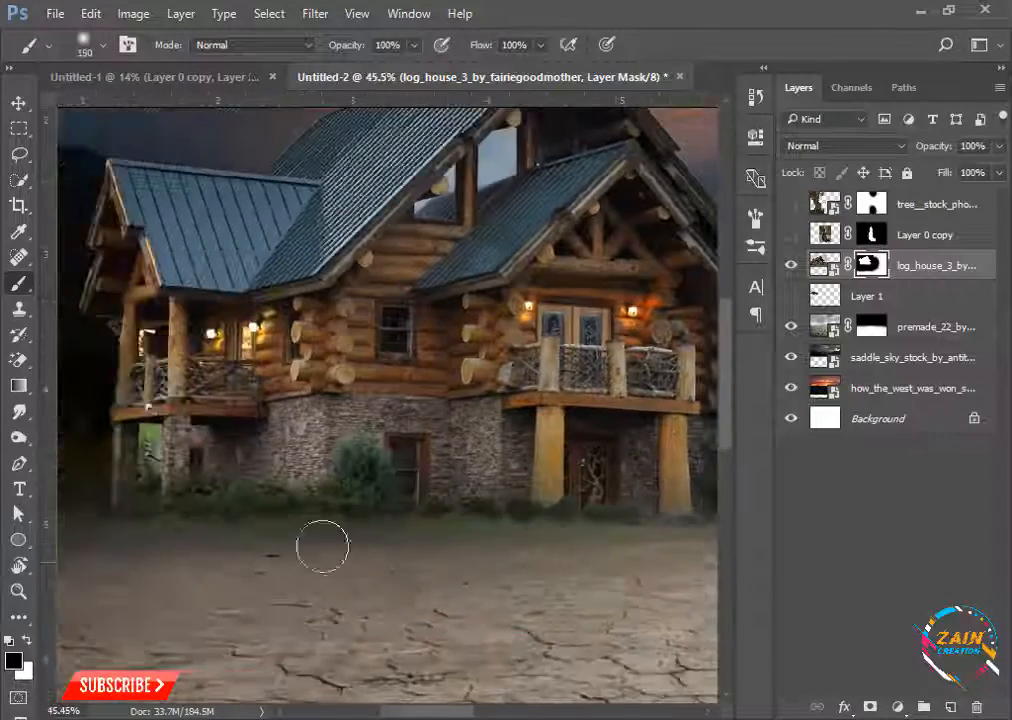
{"action": "left_click_drag", "start_coordinate": [700, 378], "coordinate": [540, 479]}
Enlarge the log house slightly, and show the woman again a little farther to its right.
{"action": "scroll", "coordinate": [481, 454], "scroll_direction": "down", "scroll_amount": 10}
{"action": "left_click", "coordinate": [19, 103]}
{"action": "key", "text": "ctrl+t"}
{"action": "left_click_drag", "start_coordinate": [423, 236], "coordinate": [429, 232]}
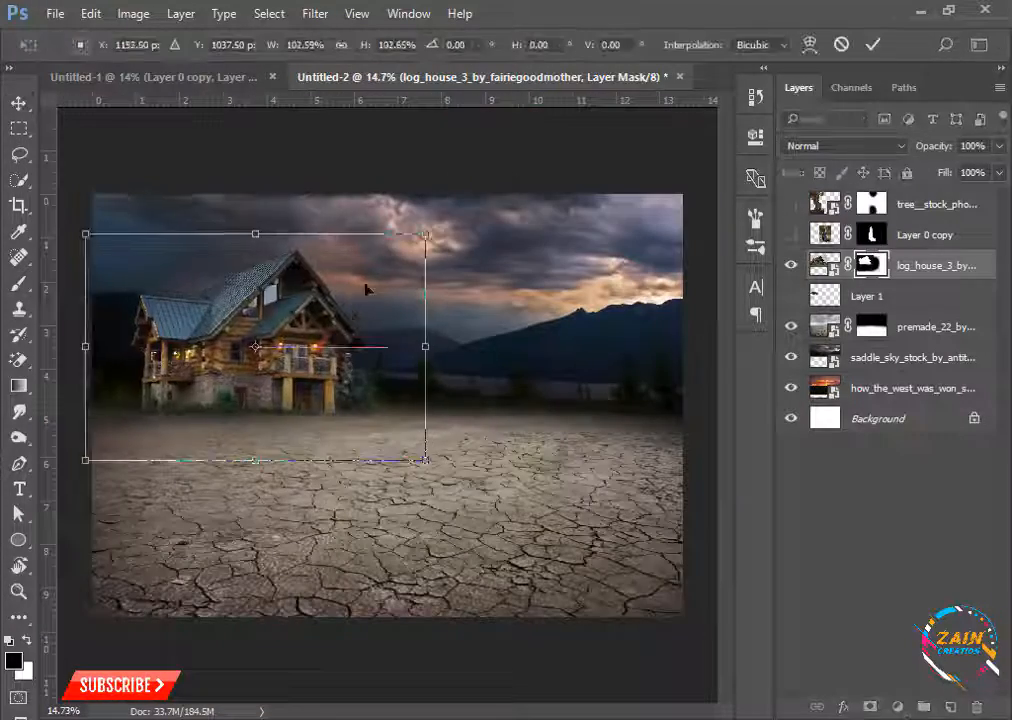
{"action": "key", "text": "Escape"}
{"action": "key", "text": "ctrl+t"}
{"action": "key", "text": "Escape"}
Delete the tree_stock layer, and show and enlarge the tree cluster on Layer 1 across the left of the scene.
{"action": "scroll", "coordinate": [258, 346], "scroll_direction": "up", "scroll_amount": 3}
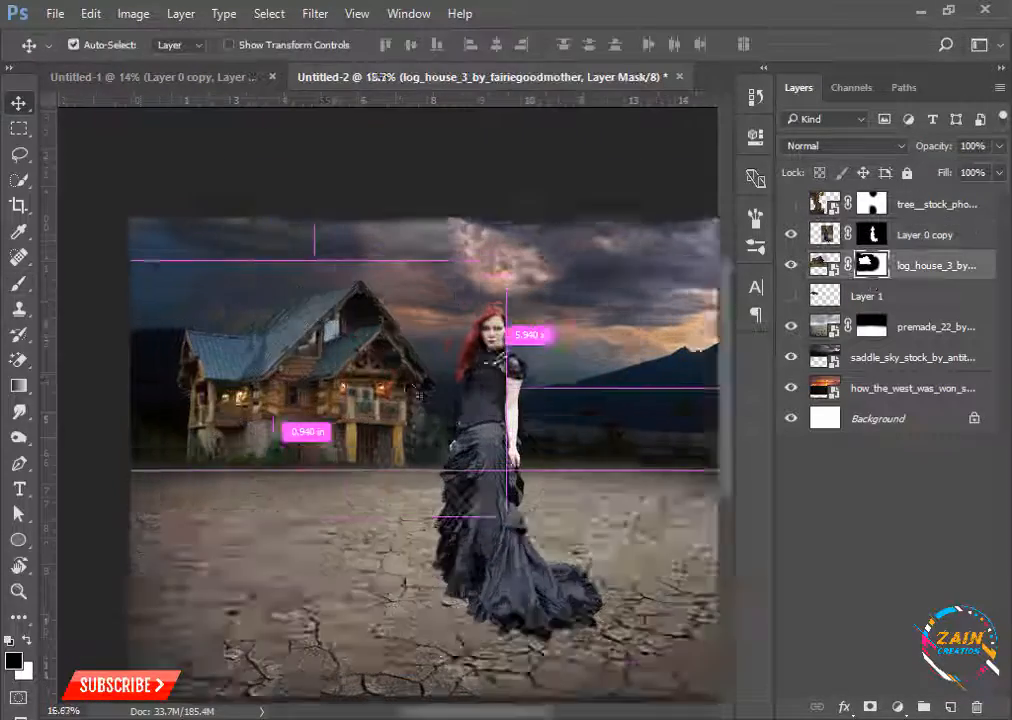
{"action": "left_click", "coordinate": [790, 204]}
{"action": "left_click", "coordinate": [868, 272]}
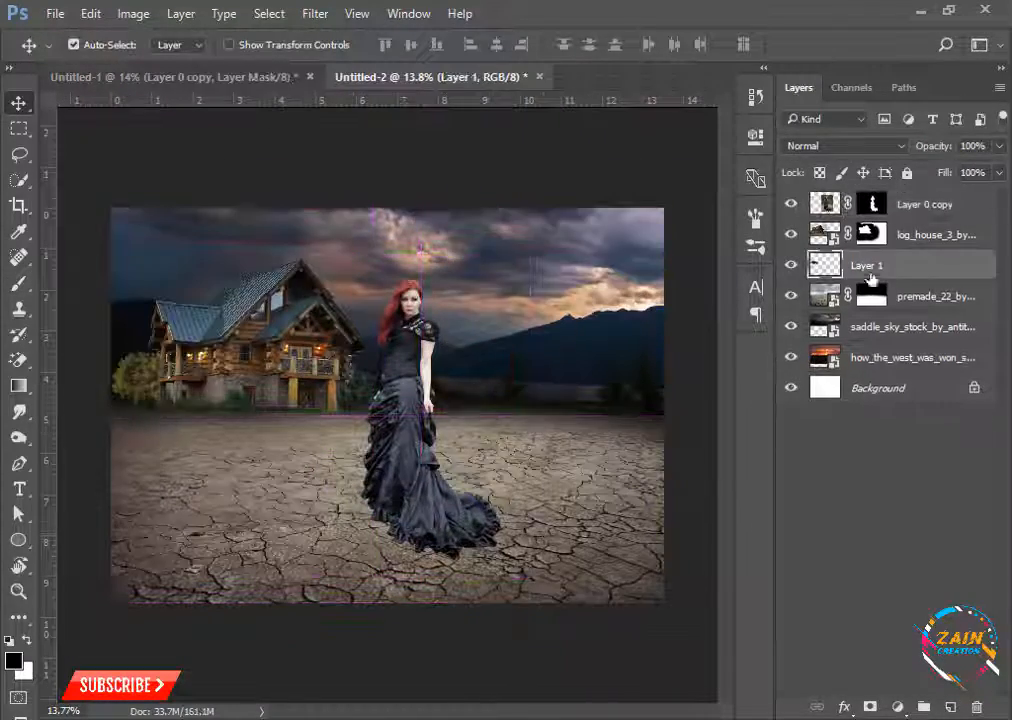
{"action": "key", "text": "ctrl+t"}
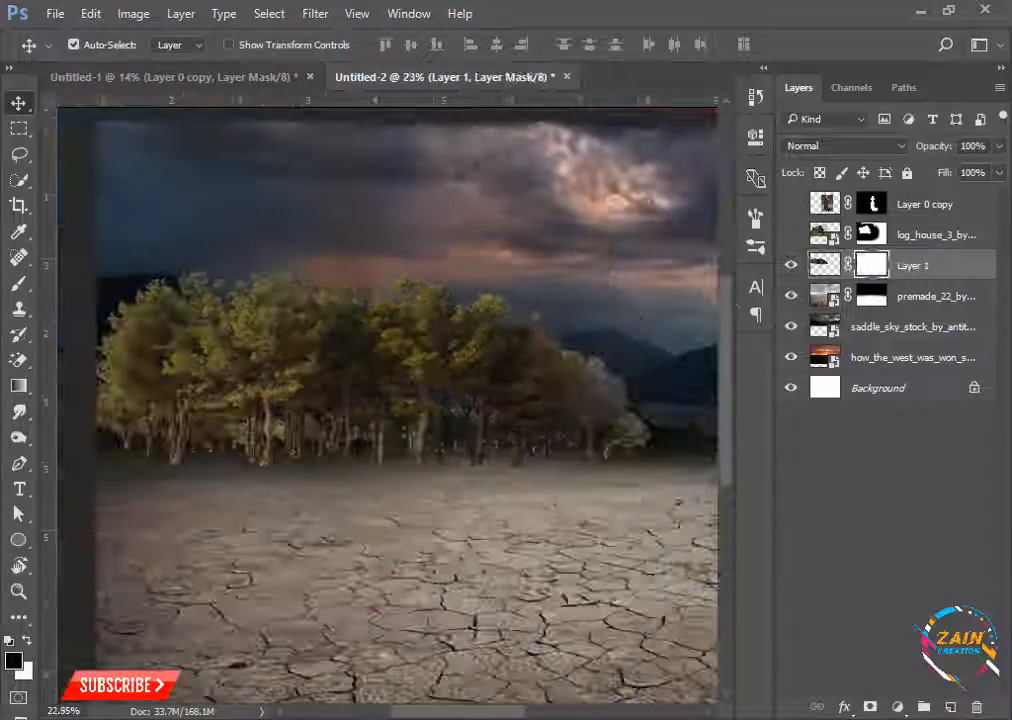
Mask the base of the trees on Layer 1 with a 300-pixel black brush and fit them behind the log house.
{"action": "key", "text": "b"}
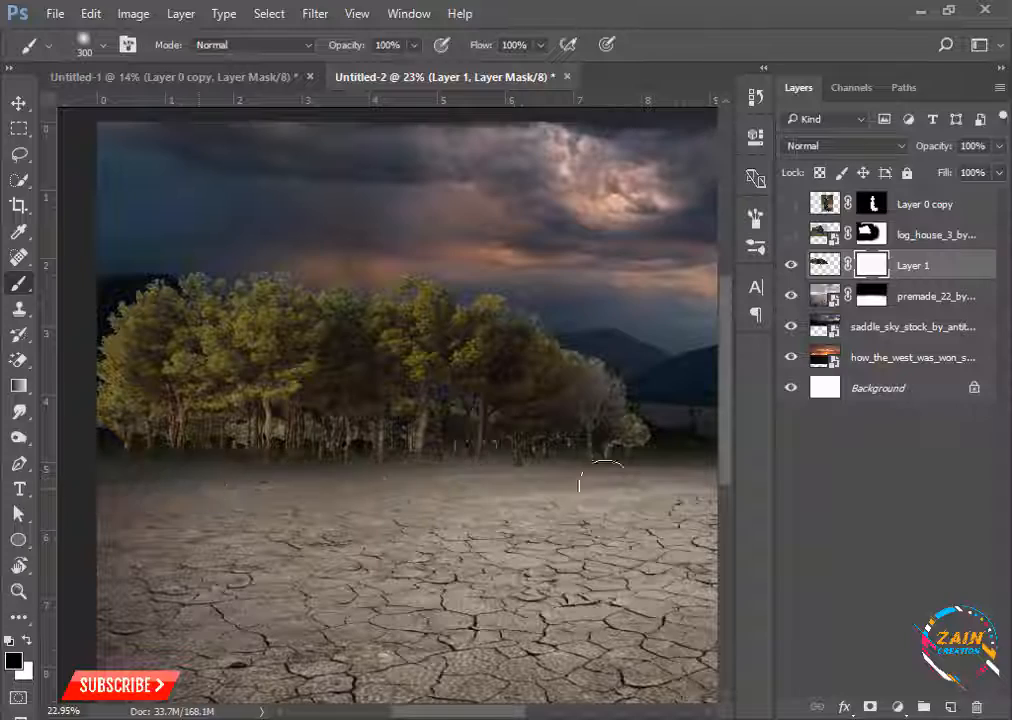
{"action": "key", "text": "ctrl+t"}
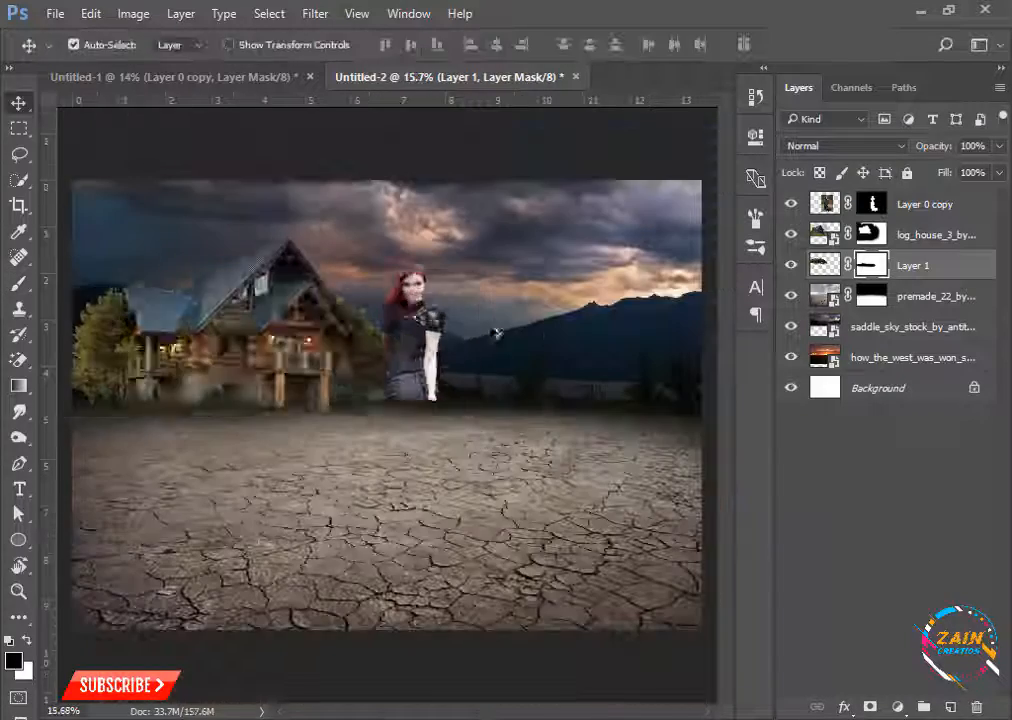
{"action": "key", "text": "Return"}
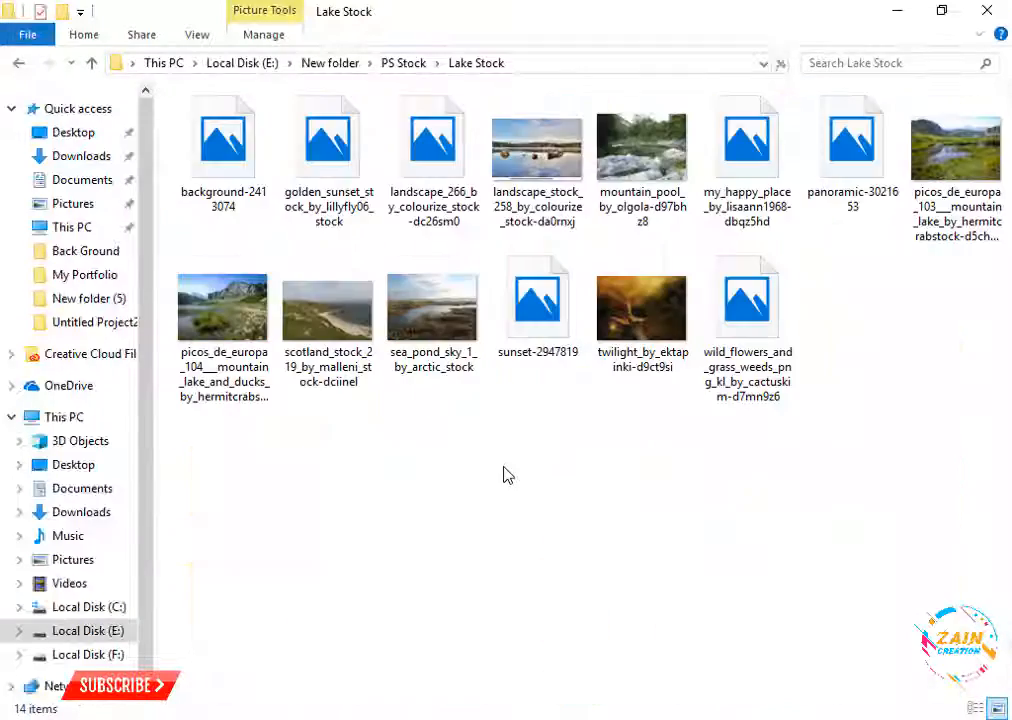
Go back out of the Lake Stock folder, and name the layer group holding the log house Home.
{"action": "left_click", "coordinate": [19, 63]}
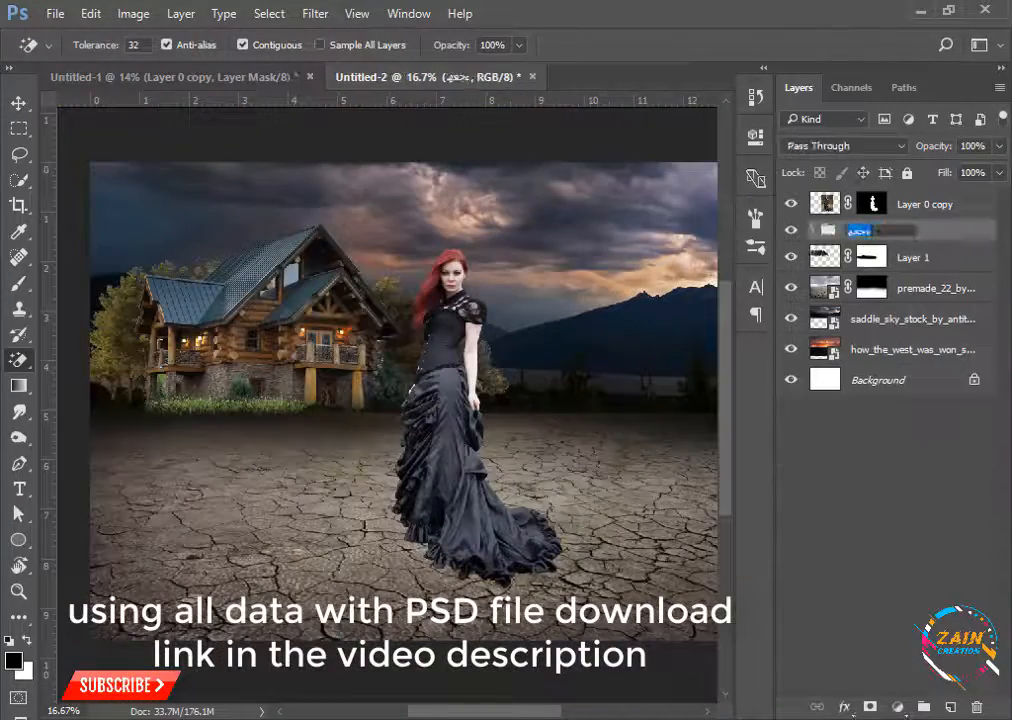
{"action": "type", "text": "Home"}
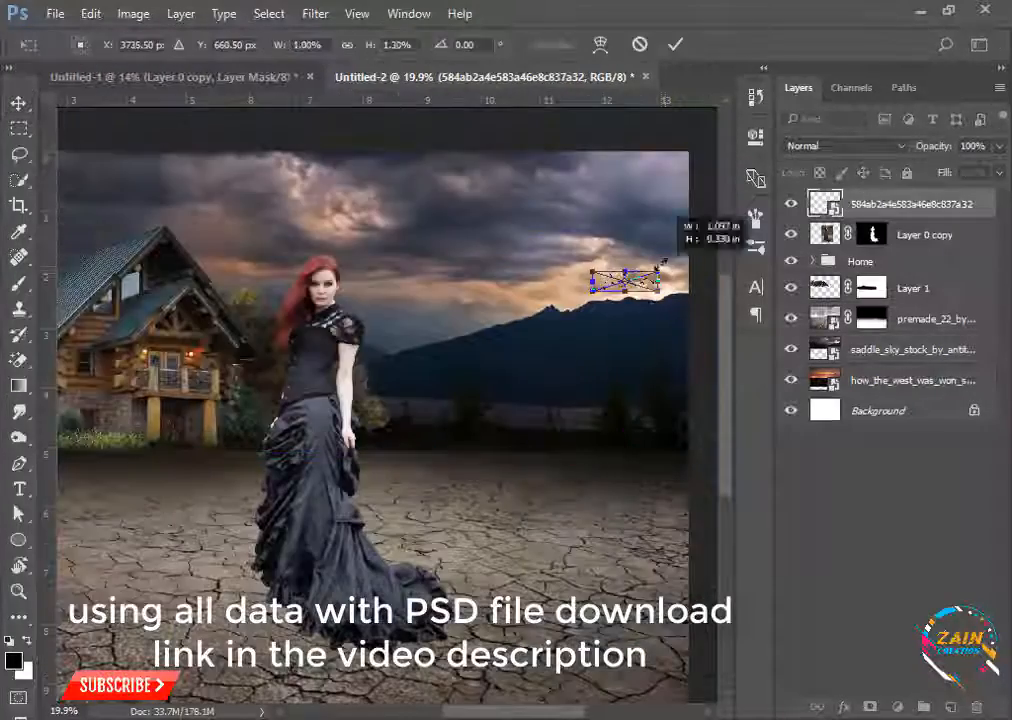
Place the small flock of birds above the mountains and apply a Gaussian Blur with a 0.4-pixel radius to it.
{"action": "key", "text": "Return"}
{"action": "left_click", "coordinate": [315, 14]}
{"action": "mouse_move", "coordinate": [398, 233]}
{"action": "left_click", "coordinate": [630, 309]}
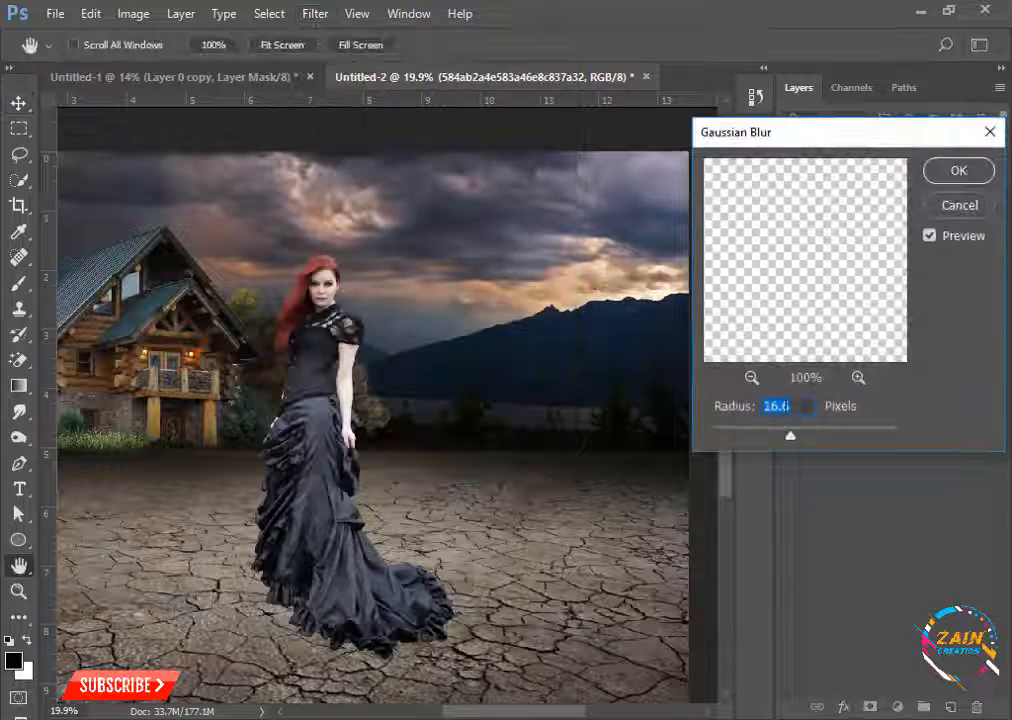
{"action": "left_click_drag", "start_coordinate": [733, 436], "coordinate": [720, 436]}
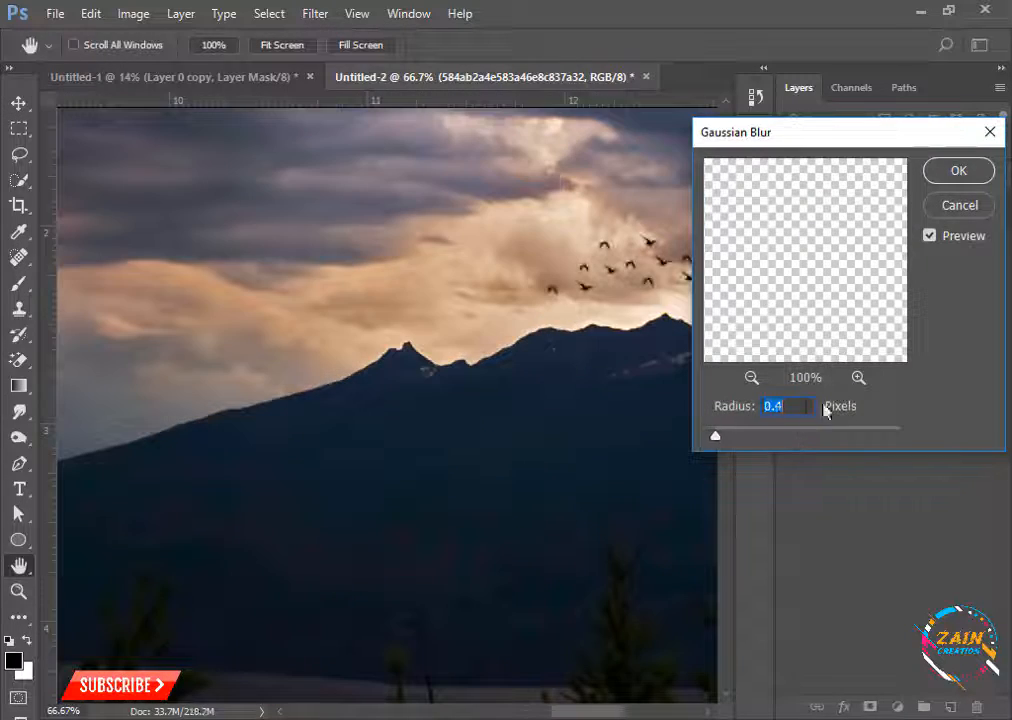
{"action": "key", "text": "Return"}
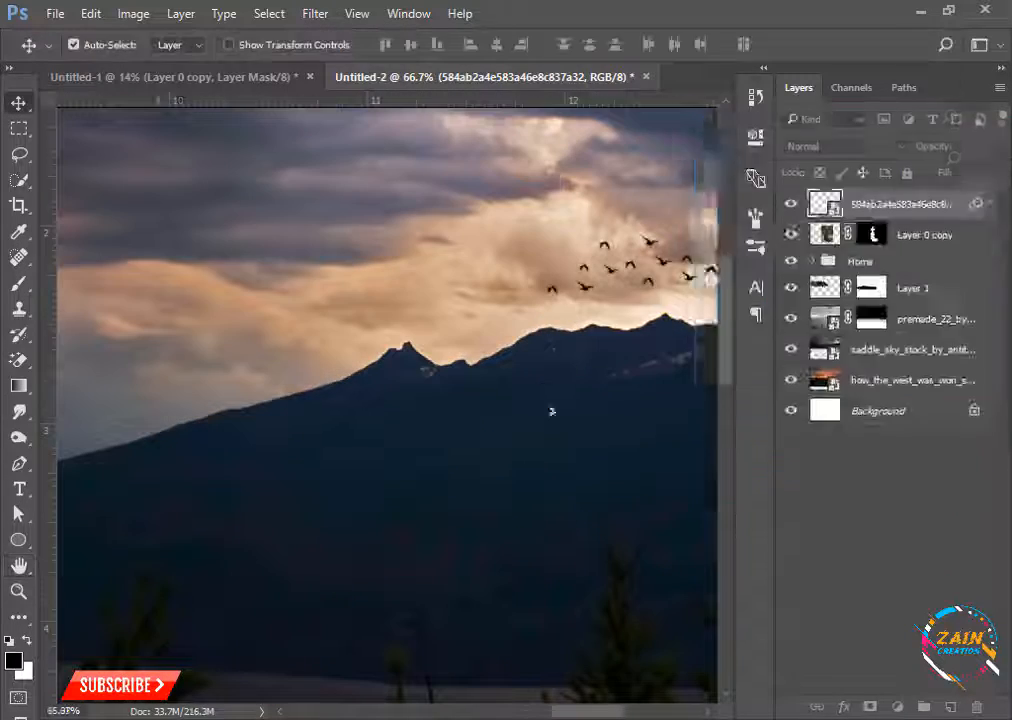
Add a new layer clipped to Layer 1 and darken the trees with a black 1400-pixel brush at 52% opacity and 46% flow.
{"action": "left_click", "coordinate": [922, 335]}
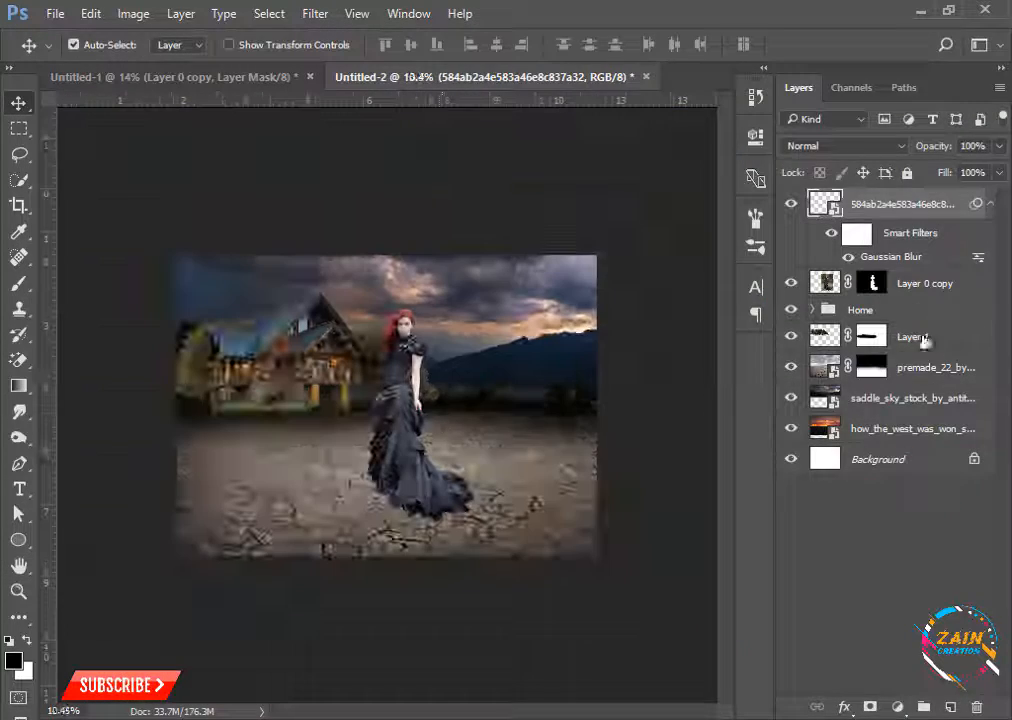
{"action": "key", "text": "ctrl+shift+alt+n"}
{"action": "key", "text": "b"}
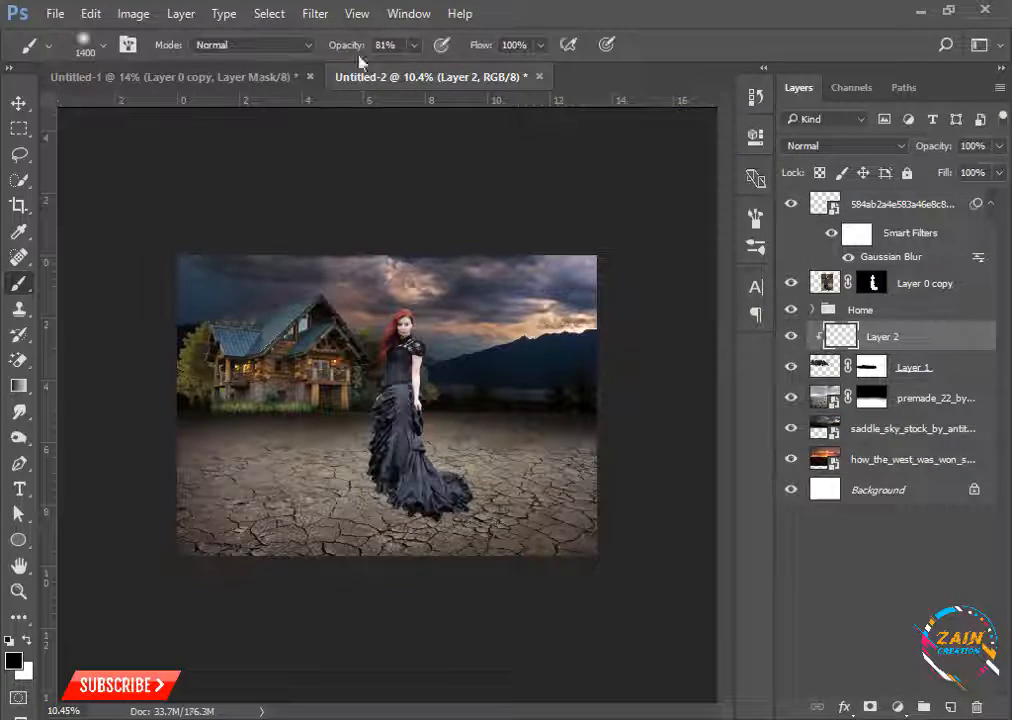
{"action": "left_click_drag", "start_coordinate": [253, 255], "coordinate": [187, 327]}
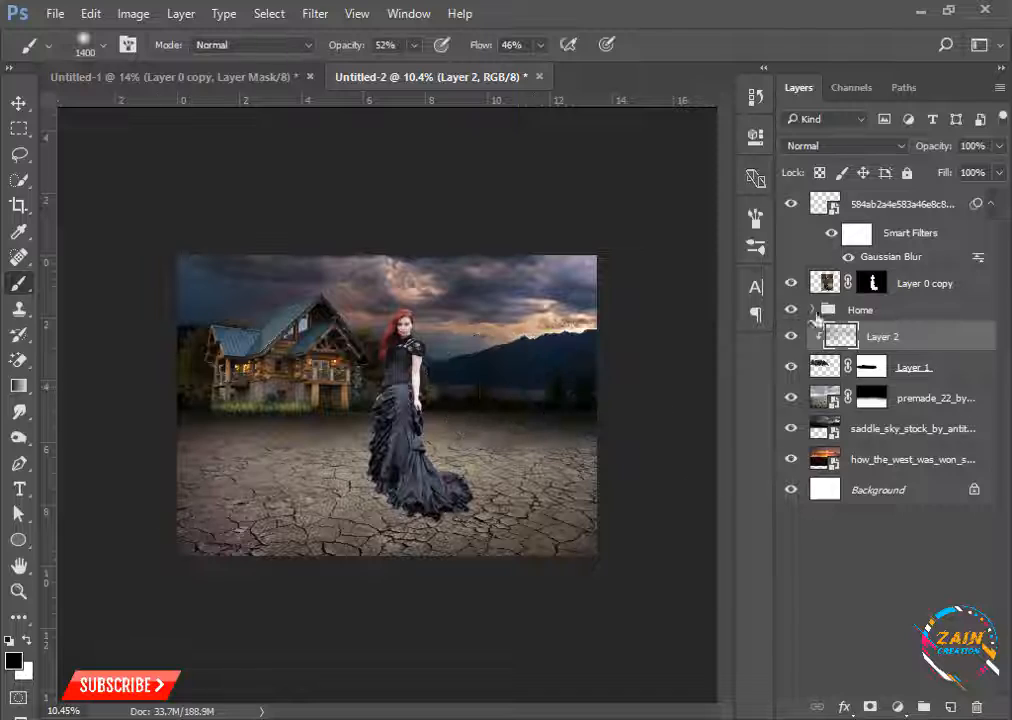
Add a layer clipped to the wild flowers in the Home group and paint soft black to darken the grass below the house.
{"action": "right_click", "coordinate": [817, 320]}
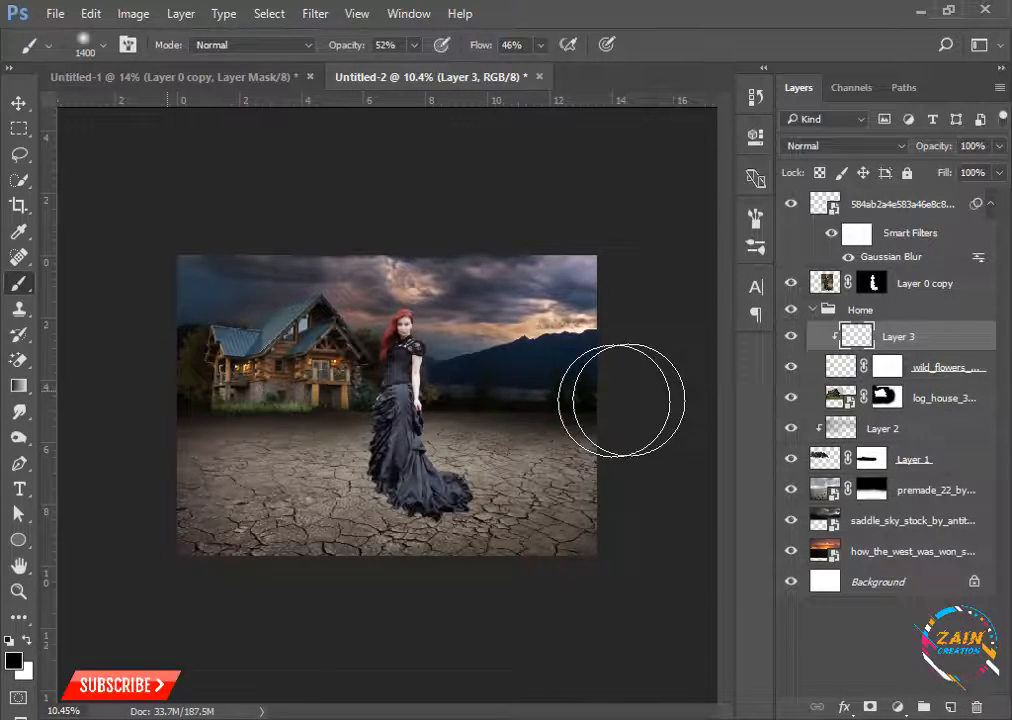
{"action": "scroll", "coordinate": [231, 410], "scroll_direction": "up", "scroll_amount": 5}
{"action": "left_click_drag", "start_coordinate": [231, 410], "coordinate": [512, 361]}
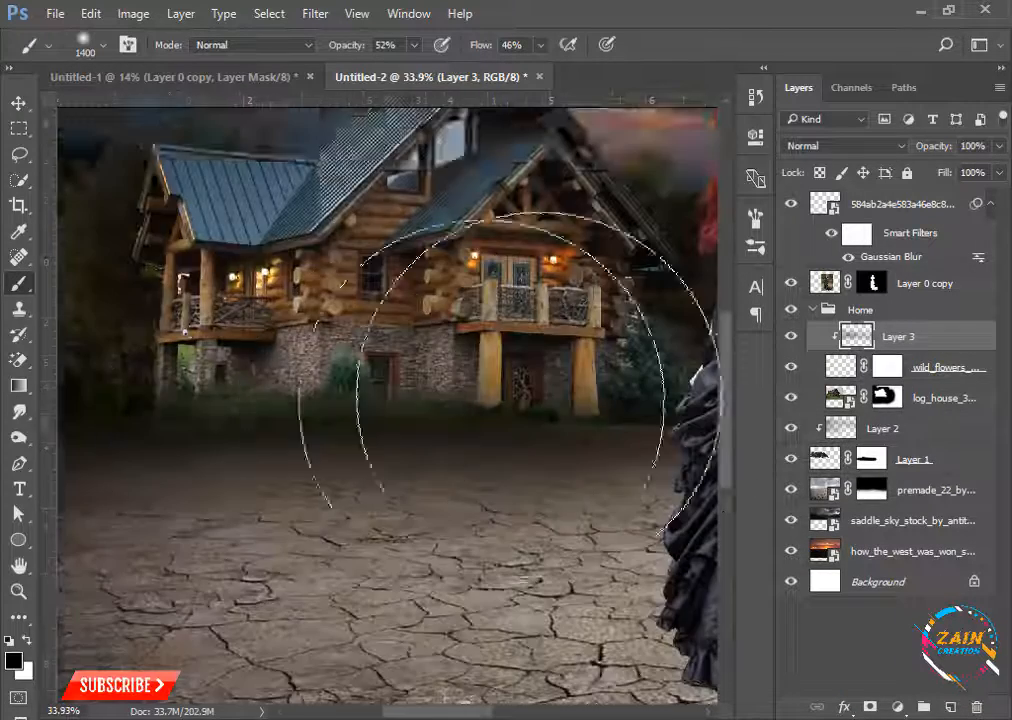
{"action": "scroll", "coordinate": [387, 400], "scroll_direction": "down", "scroll_amount": 4}
{"action": "left_click", "coordinate": [18, 103]}
{"action": "scroll", "coordinate": [387, 400], "scroll_direction": "down", "scroll_amount": 1}
Place the flores_by_eross_666 lily image on the ground and move its layer to the top of the Home group.
{"action": "left_click", "coordinate": [925, 399]}
{"action": "left_click", "coordinate": [818, 427]}
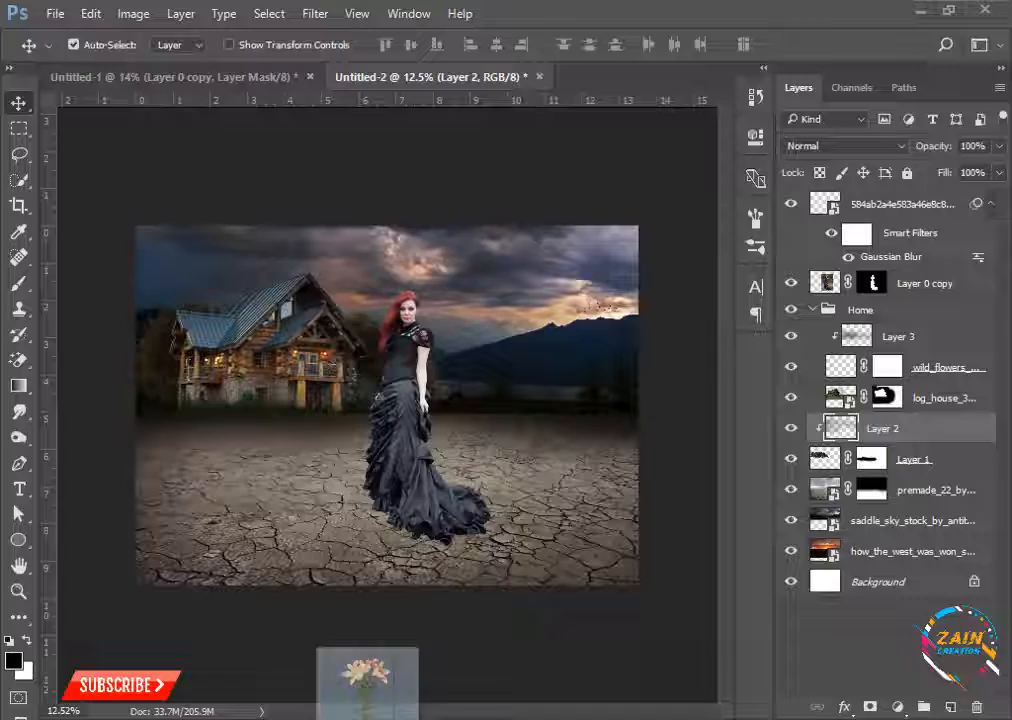
{"action": "left_click_drag", "start_coordinate": [361, 676], "coordinate": [335, 485]}
{"action": "left_click_drag", "start_coordinate": [398, 388], "coordinate": [335, 485]}
{"action": "key", "text": "Return"}
{"action": "left_click_drag", "start_coordinate": [903, 436], "coordinate": [903, 326]}
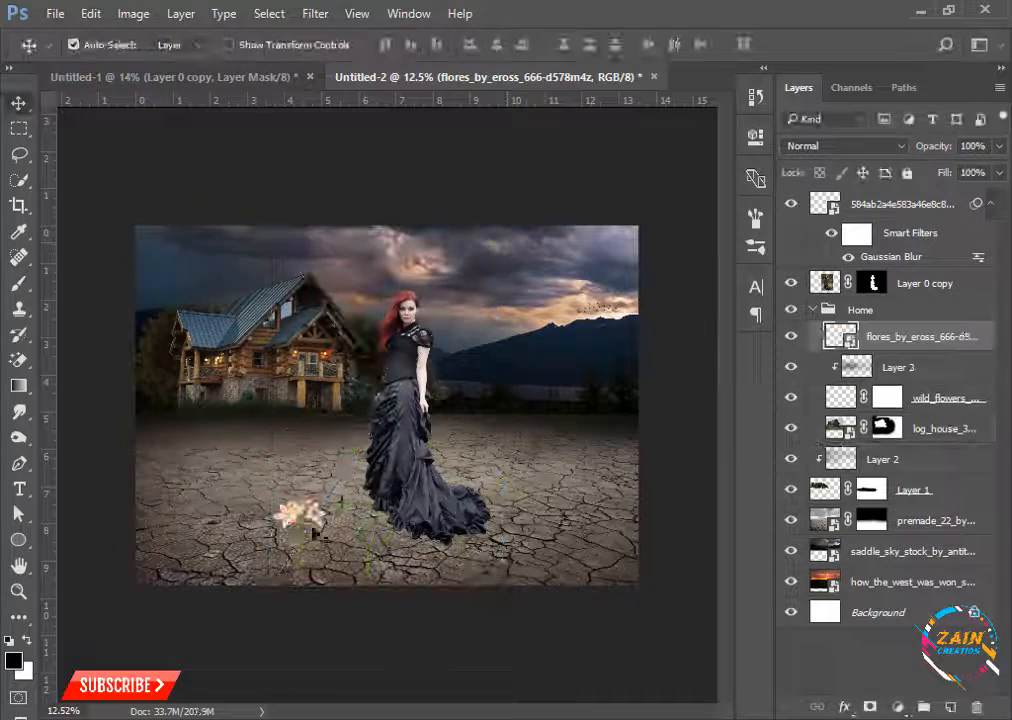
Move the lilies to the log house and scale them down to a small plant at its base.
{"action": "left_click_drag", "start_coordinate": [303, 518], "coordinate": [240, 352]}
{"action": "key", "text": "ctrl+t"}
{"action": "left_click_drag", "start_coordinate": [271, 320], "coordinate": [243, 367]}
{"action": "scroll", "coordinate": [226, 405], "scroll_direction": "up", "scroll_amount": 5}
{"action": "key", "text": "Return"}
{"action": "key", "text": "ctrl+t"}
{"action": "left_click_drag", "start_coordinate": [240, 462], "coordinate": [215, 425]}
{"action": "key", "text": "Return"}
Move the lily layer below the wild flowers layer and adjust the plant's position and size against the stone wall.
{"action": "left_click_drag", "start_coordinate": [944, 338], "coordinate": [944, 413]}
{"action": "left_click_drag", "start_coordinate": [163, 334], "coordinate": [175, 322]}
{"action": "key", "text": "ctrl+z"}
{"action": "left_click_drag", "start_coordinate": [158, 279], "coordinate": [211, 320]}
{"action": "key", "text": "ctrl+t"}
{"action": "key", "text": "Return"}
{"action": "scroll", "coordinate": [211, 330], "scroll_direction": "down", "scroll_amount": 3}
Duplicate the lily plant six times side by side to form a row along the house's stone wall.
{"action": "left_click_drag", "start_coordinate": [378, 334], "coordinate": [303, 341]}
{"action": "left_click", "coordinate": [880, 338]}
{"action": "left_click", "coordinate": [868, 398]}
{"action": "left_click", "coordinate": [859, 420]}
{"action": "left_click", "coordinate": [860, 404]}
{"action": "left_click_drag", "start_coordinate": [300, 341], "coordinate": [342, 341]}
{"action": "left_click_drag", "start_coordinate": [339, 341], "coordinate": [375, 341]}
{"action": "left_click_drag", "start_coordinate": [371, 343], "coordinate": [414, 345]}
{"action": "left_click_drag", "start_coordinate": [411, 347], "coordinate": [456, 350]}
{"action": "left_click_drag", "start_coordinate": [454, 350], "coordinate": [495, 352], "text": "alt"}
{"action": "scroll", "coordinate": [556, 479], "scroll_direction": "down", "scroll_amount": 8}
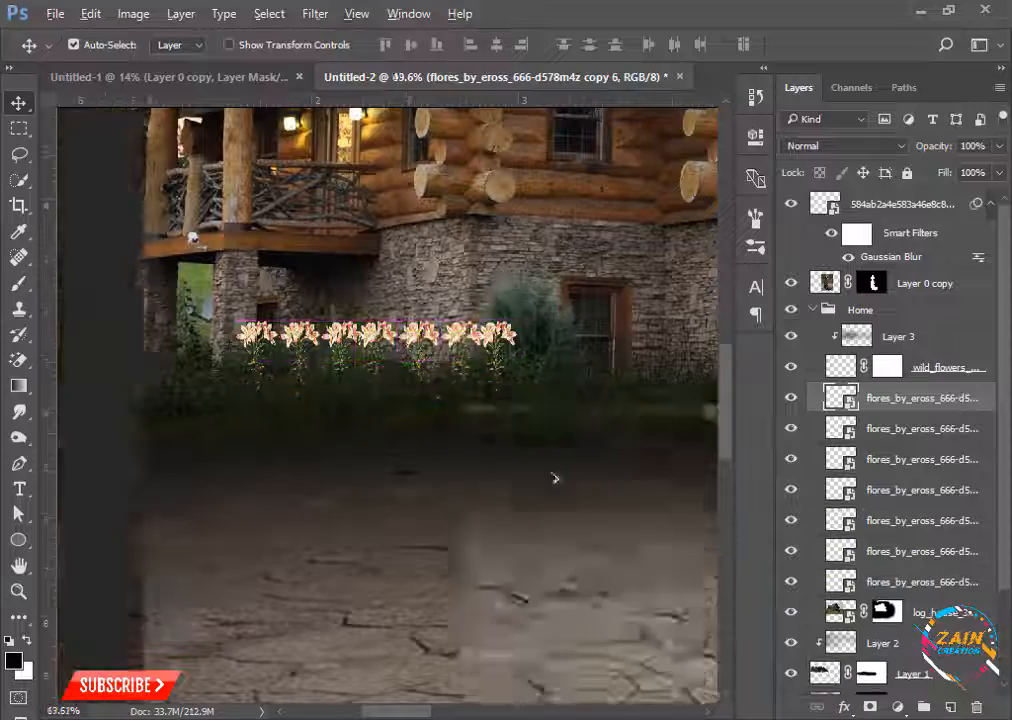
Select all seven lily layers and scale the row down in front of the stone wall.
{"action": "scroll", "coordinate": [170, 396], "scroll_direction": "up", "scroll_amount": 7}
{"action": "key", "text": "ctrl+t"}
{"action": "left_click_drag", "start_coordinate": [595, 413], "coordinate": [560, 425]}
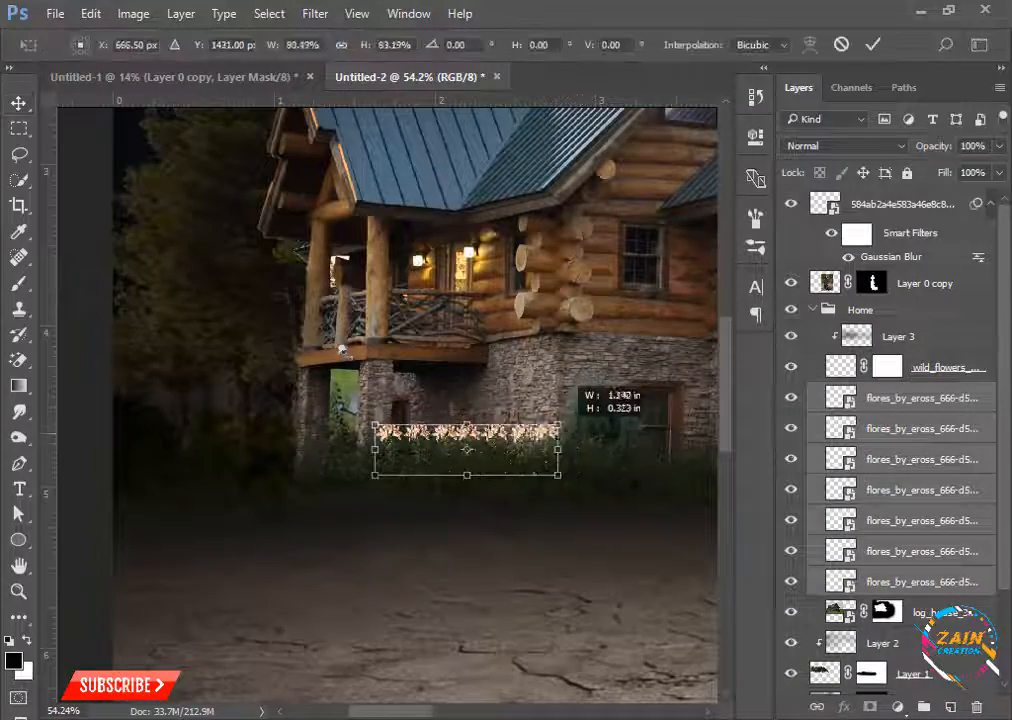
{"action": "key", "text": "Return"}
{"action": "scroll", "coordinate": [560, 430], "scroll_direction": "right", "scroll_amount": 5}
Group the seven lily layers and duplicate the group.
{"action": "key", "text": "ctrl+j"}
{"action": "key", "text": "ctrl+z"}
{"action": "key", "text": "ctrl+g"}
{"action": "key", "text": "ctrl+j"}
{"action": "left_click", "coordinate": [272, 437]}
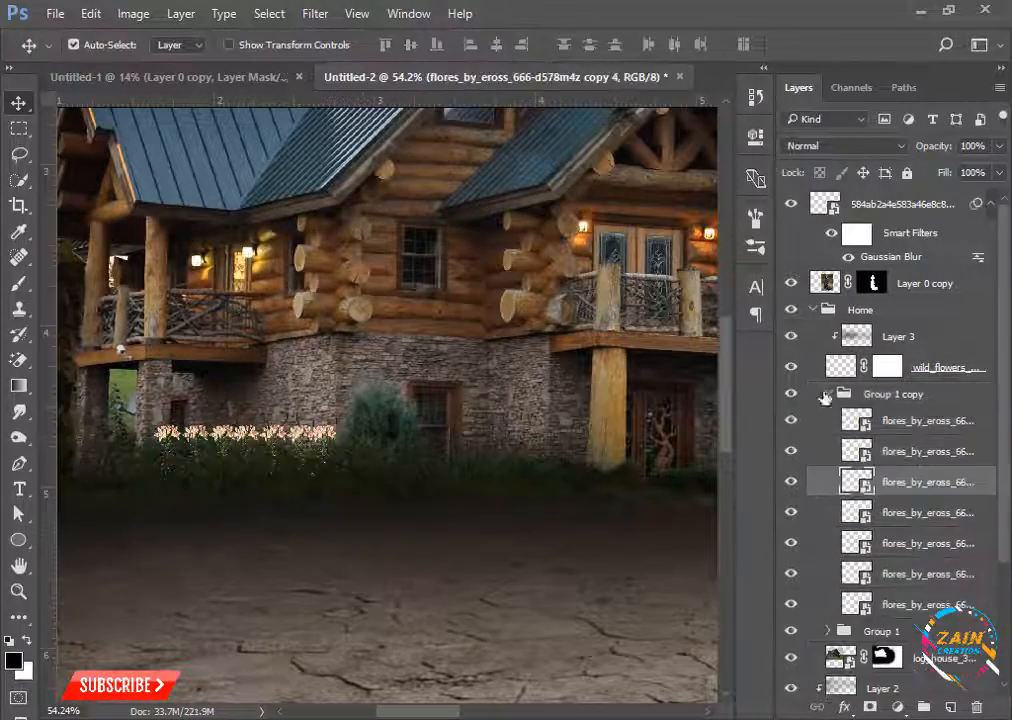
{"action": "left_click", "coordinate": [827, 394]}
{"action": "left_click", "coordinate": [300, 437]}
{"action": "left_click", "coordinate": [828, 395]}
{"action": "left_click_drag", "start_coordinate": [300, 437], "coordinate": [674, 446]}
{"action": "key", "text": "ctrl+z"}
Move the whole duplicated lily group right, between the bush and the wooden pillar, and collapse the group.
{"action": "left_click", "coordinate": [893, 394]}
{"action": "left_click", "coordinate": [928, 604], "text": "shift"}
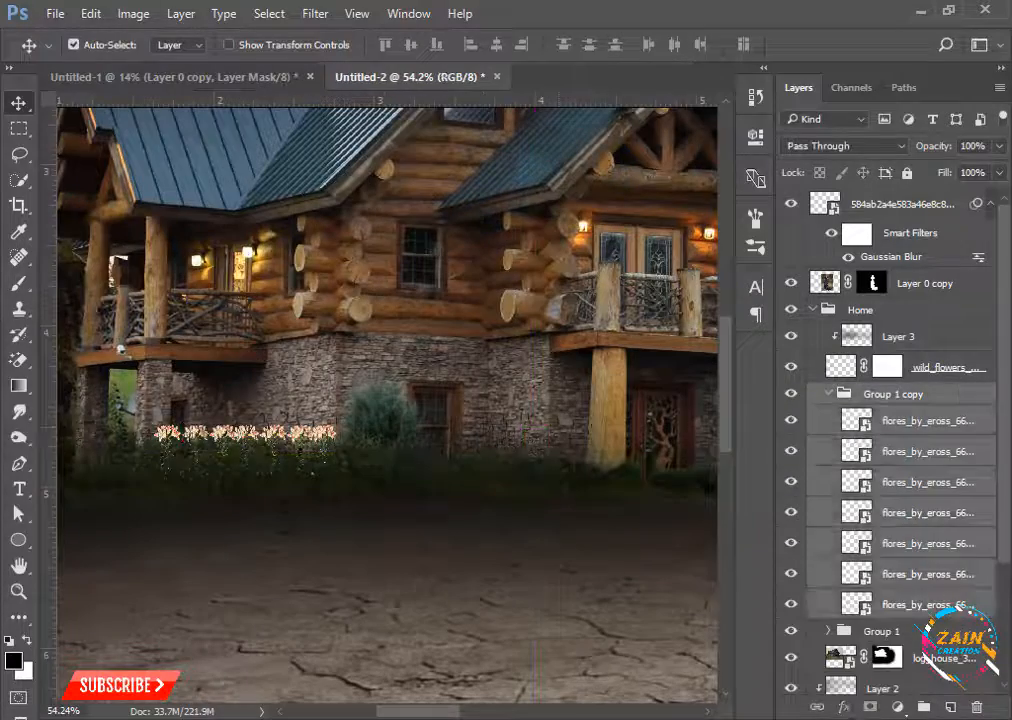
{"action": "left_click_drag", "start_coordinate": [285, 437], "coordinate": [530, 437]}
{"action": "scroll", "coordinate": [480, 455], "scroll_direction": "up", "scroll_amount": 5}
{"action": "scroll", "coordinate": [480, 450], "scroll_direction": "down", "scroll_amount": 3}
{"action": "left_click", "coordinate": [893, 337]}
{"action": "left_click", "coordinate": [828, 394]}
{"action": "left_click", "coordinate": [893, 394]}
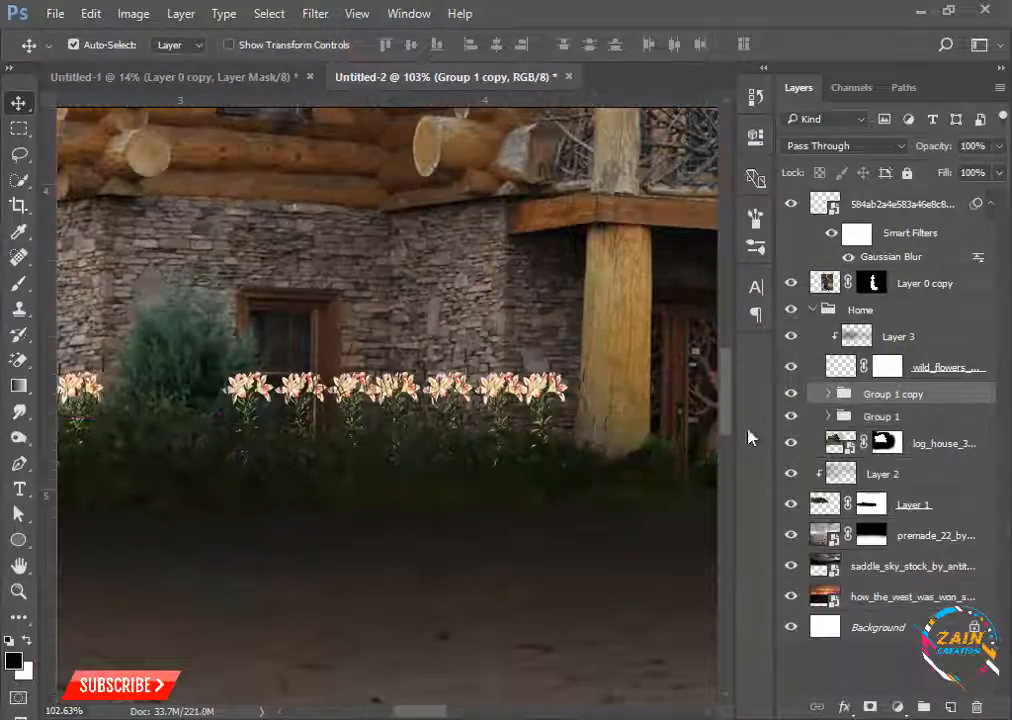
Open the woman's layer in the Camera Raw Filter and set exposure -1.10, contrast -29, highlights -40 and shadows -53.
{"action": "left_click_drag", "start_coordinate": [508, 488], "coordinate": [290, 485]}
{"action": "left_click_drag", "start_coordinate": [188, 419], "coordinate": [274, 340]}
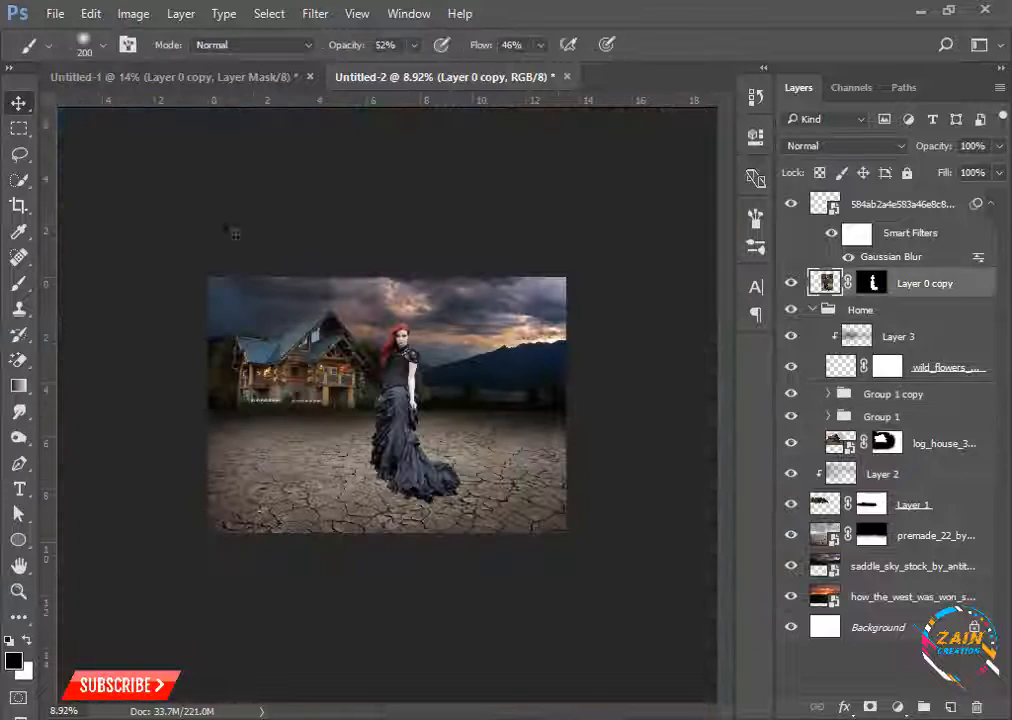
{"action": "key", "text": "v"}
{"action": "left_click", "coordinate": [315, 13]}
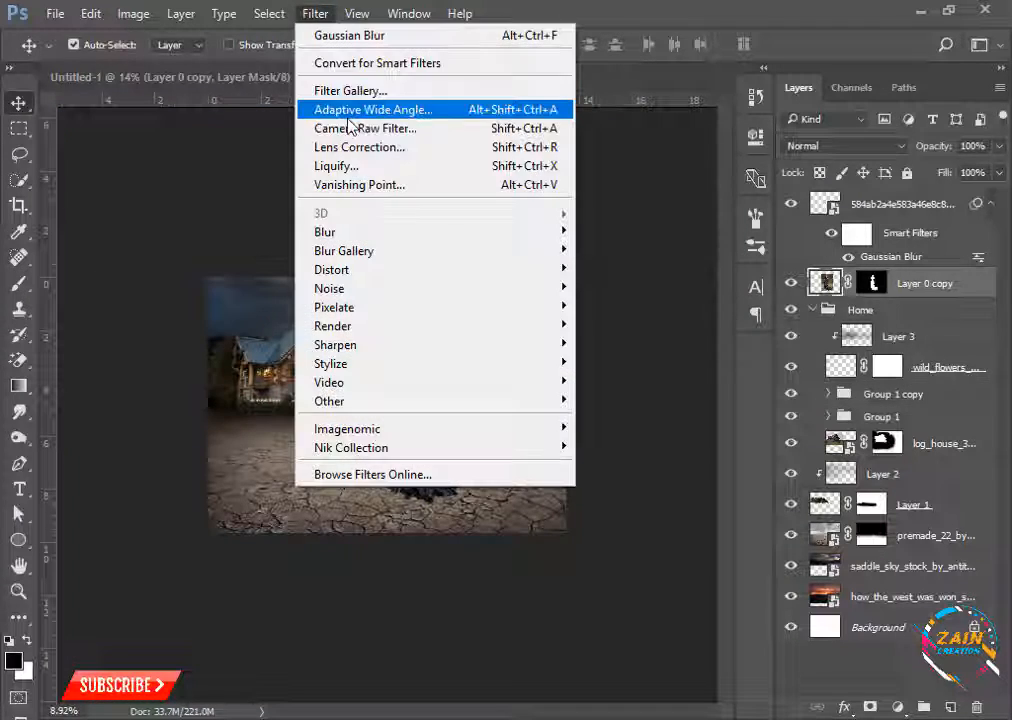
{"action": "left_click", "coordinate": [349, 129]}
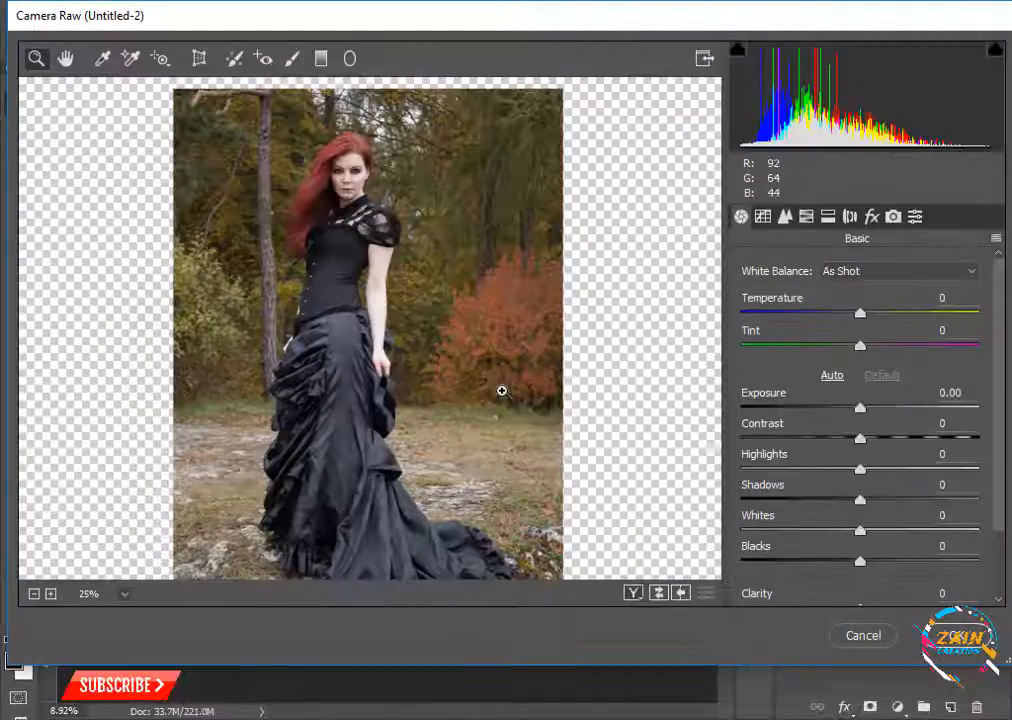
{"action": "scroll", "coordinate": [845, 530], "scroll_direction": "down", "scroll_amount": 2}
{"action": "left_click_drag", "start_coordinate": [860, 524], "coordinate": [908, 524]}
{"action": "left_click_drag", "start_coordinate": [858, 477], "coordinate": [806, 477]}
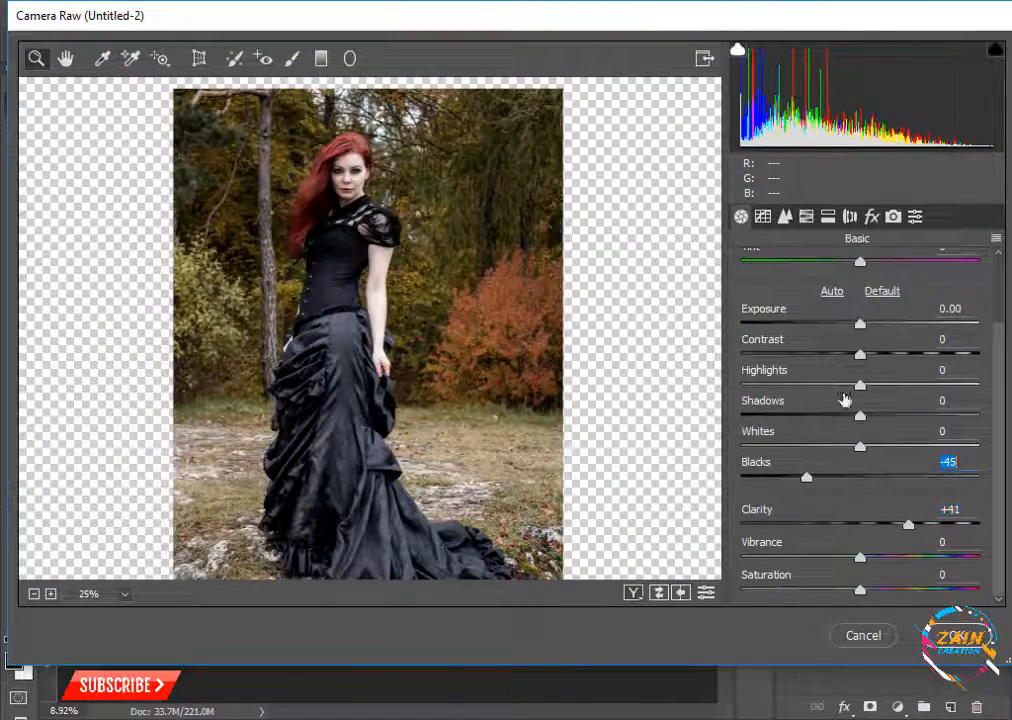
{"action": "left_click_drag", "start_coordinate": [860, 324], "coordinate": [812, 386]}
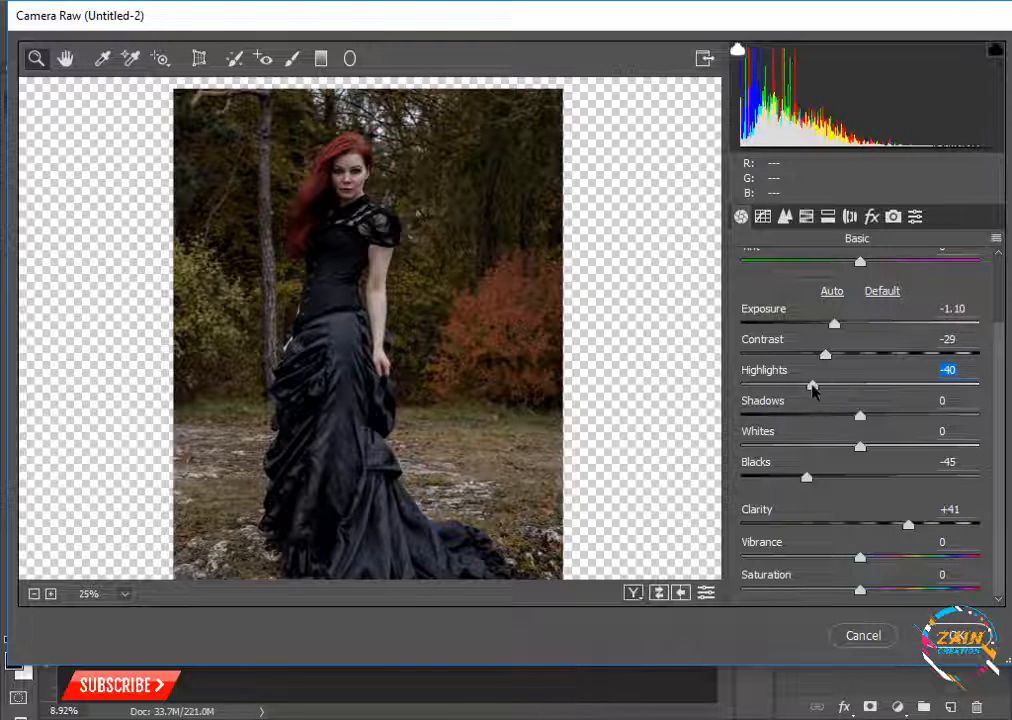
{"action": "left_click_drag", "start_coordinate": [860, 415], "coordinate": [796, 416]}
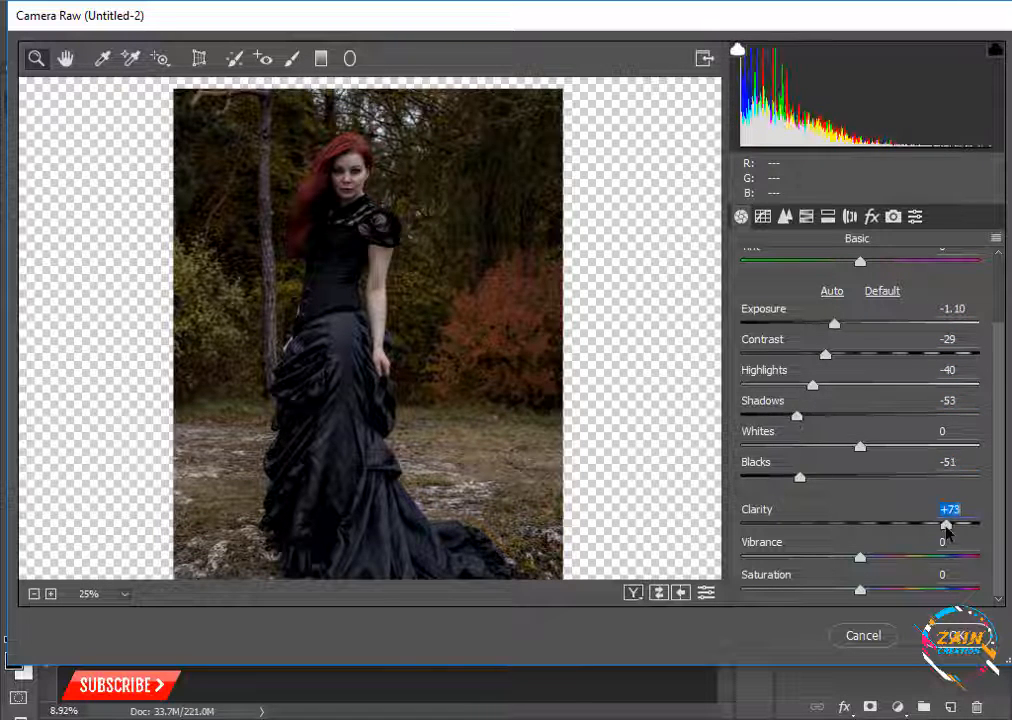
Refine the woman's Camera Raw settings to clarity +74, blacks -33, contrast -23 and exposure about -1.65, and apply the filter.
{"action": "key", "text": "Up"}
{"action": "left_click_drag", "start_coordinate": [822, 481], "coordinate": [793, 479]}
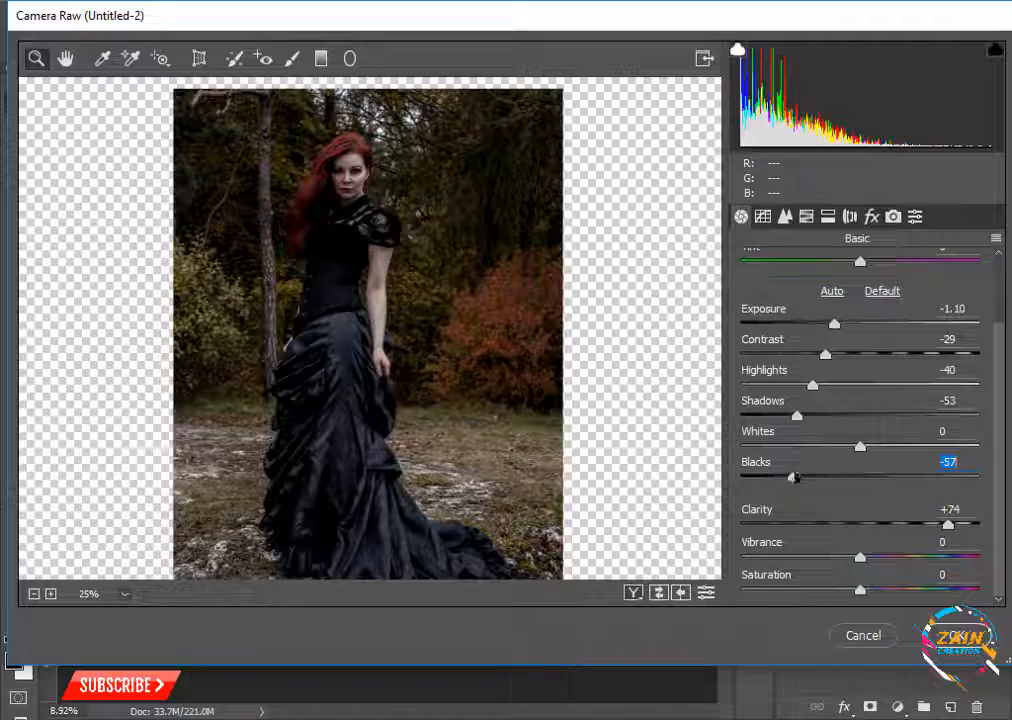
{"action": "left_click_drag", "start_coordinate": [825, 354], "coordinate": [826, 323]}
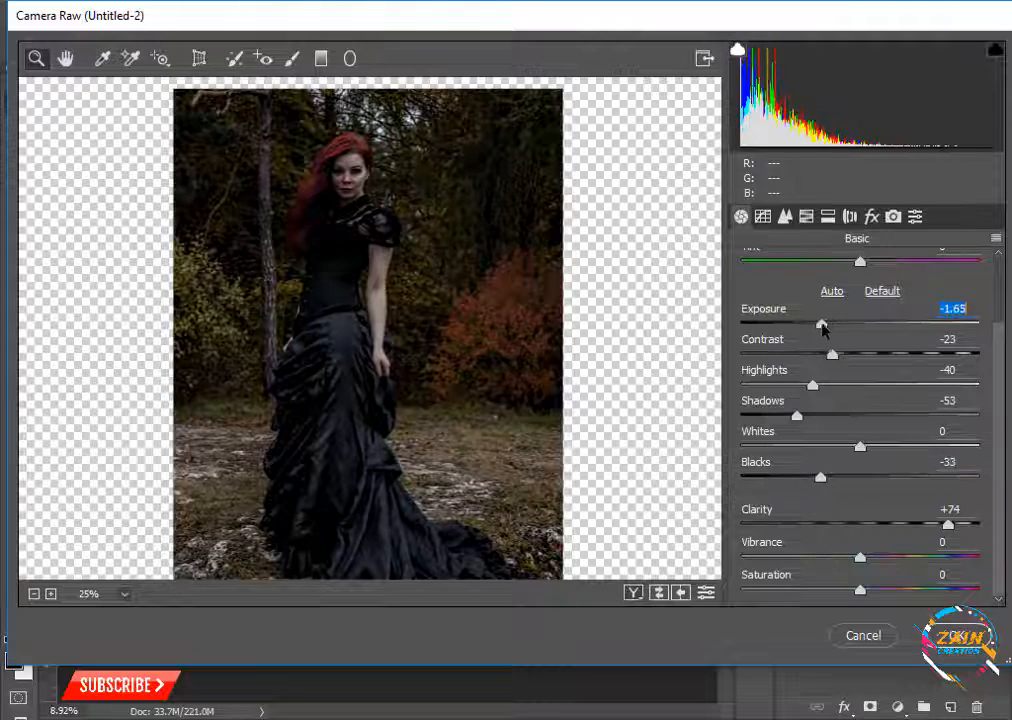
{"action": "key", "text": "Return"}
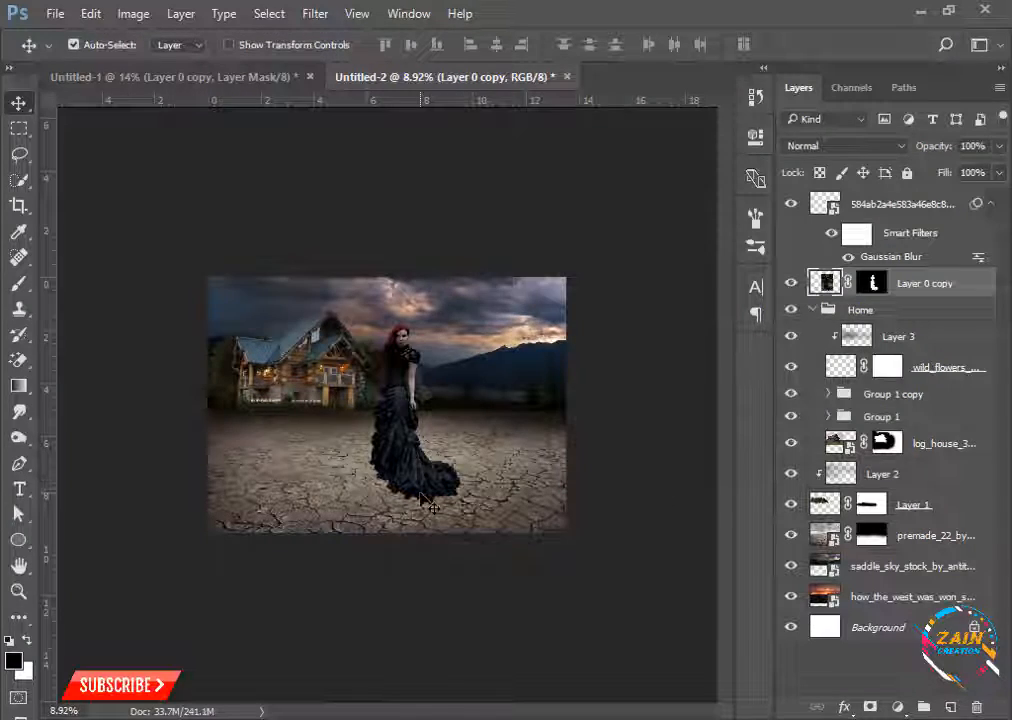
{"action": "key", "text": "ctrl+0"}
{"action": "scroll", "coordinate": [421, 346], "scroll_direction": "up", "scroll_amount": 10}
{"action": "scroll", "coordinate": [421, 348], "scroll_direction": "down", "scroll_amount": 2}
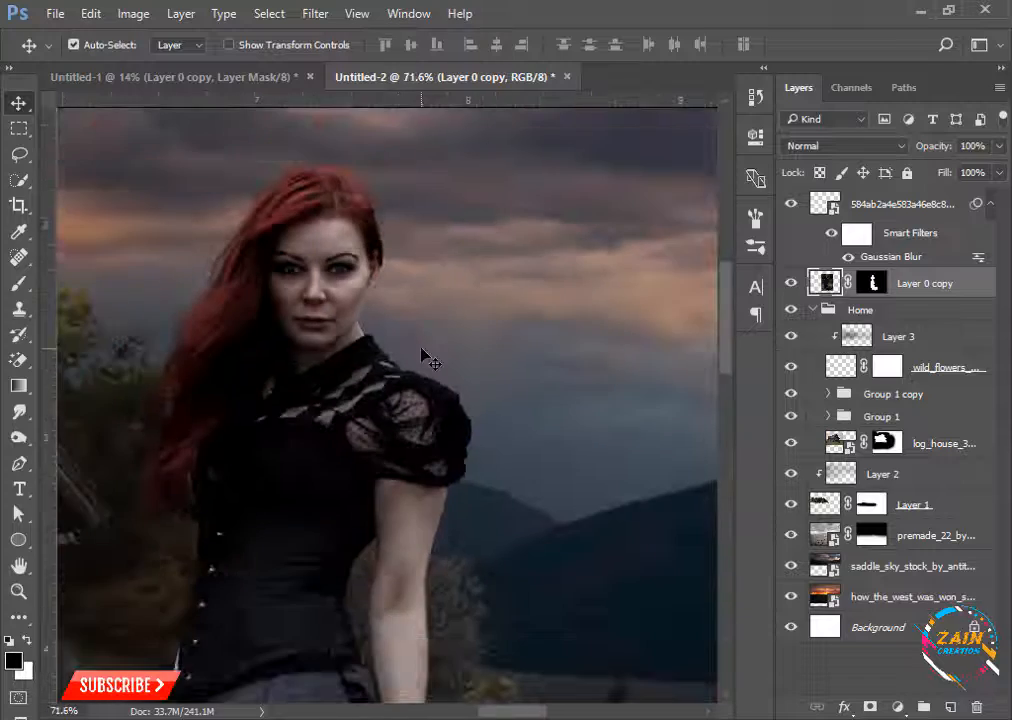
{"action": "scroll", "coordinate": [424, 356], "scroll_direction": "down", "scroll_amount": 8}
{"action": "scroll", "coordinate": [456, 357], "scroll_direction": "down", "scroll_amount": 3}
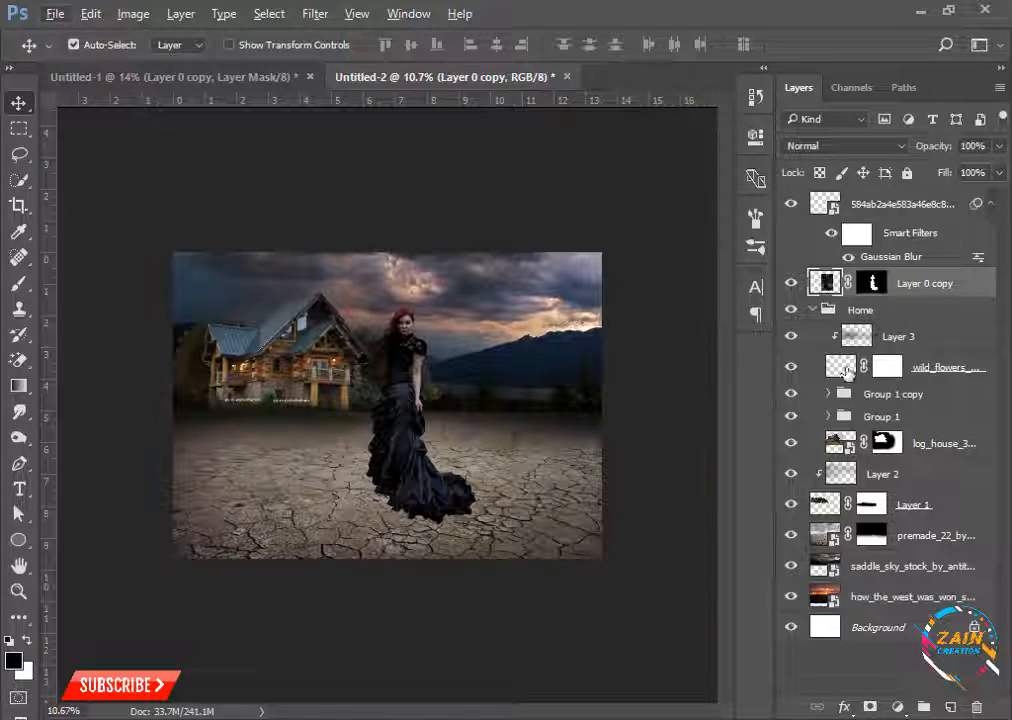
Darken the log house layer with the Camera Raw Filter using exposure -1.40, contrast +7, shadows about -11, blacks -30 and clarity +34.
{"action": "left_click", "coordinate": [841, 446]}
{"action": "left_click", "coordinate": [315, 14]}
{"action": "left_click", "coordinate": [378, 129]}
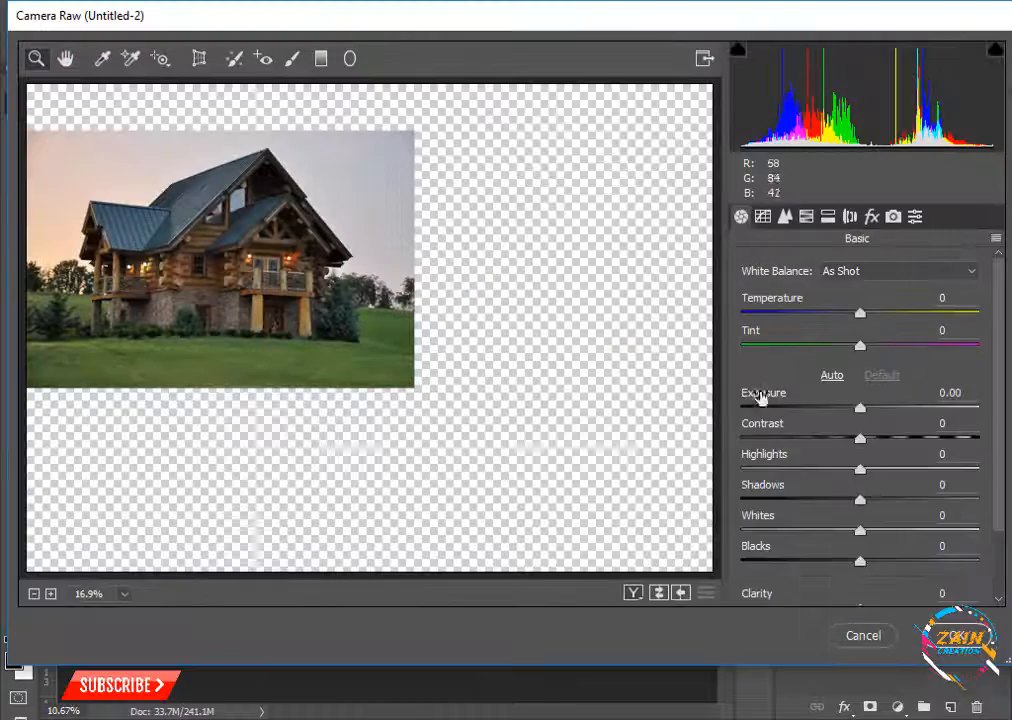
{"action": "scroll", "coordinate": [827, 398], "scroll_direction": "down", "scroll_amount": 3}
{"action": "left_click_drag", "start_coordinate": [858, 524], "coordinate": [903, 524]}
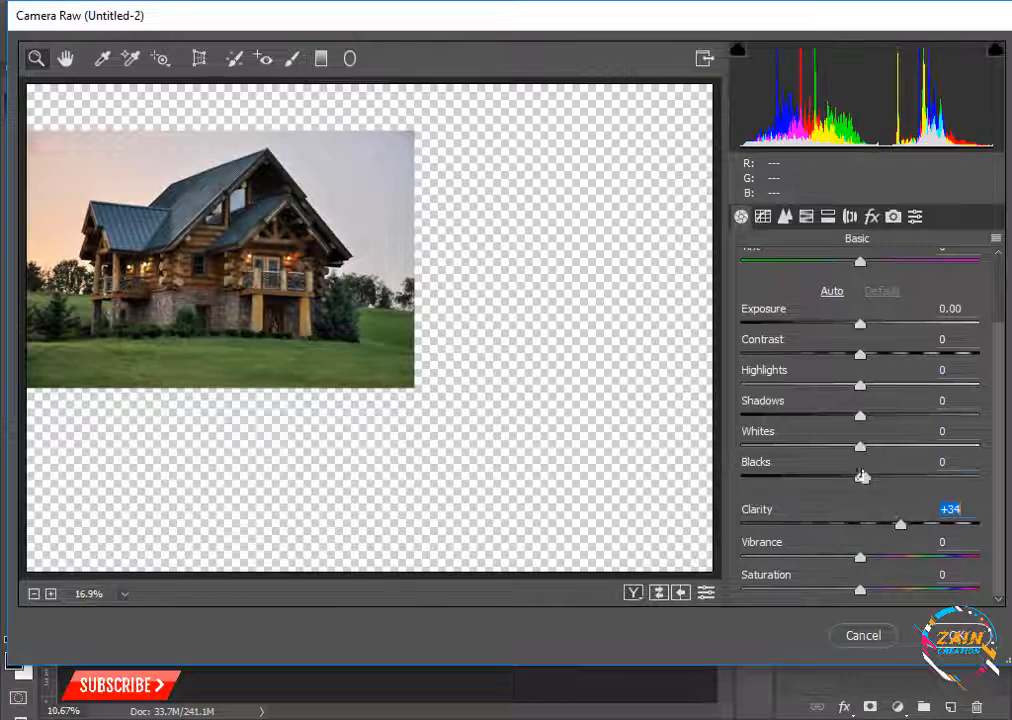
{"action": "left_click_drag", "start_coordinate": [861, 477], "coordinate": [824, 477]}
{"action": "mouse_move", "coordinate": [860, 356]}
{"action": "left_mouse_down"}
{"action": "mouse_move", "coordinate": [831, 354]}
{"action": "mouse_move", "coordinate": [815, 324]}
{"action": "mouse_move", "coordinate": [868, 356]}
{"action": "left_mouse_up"}
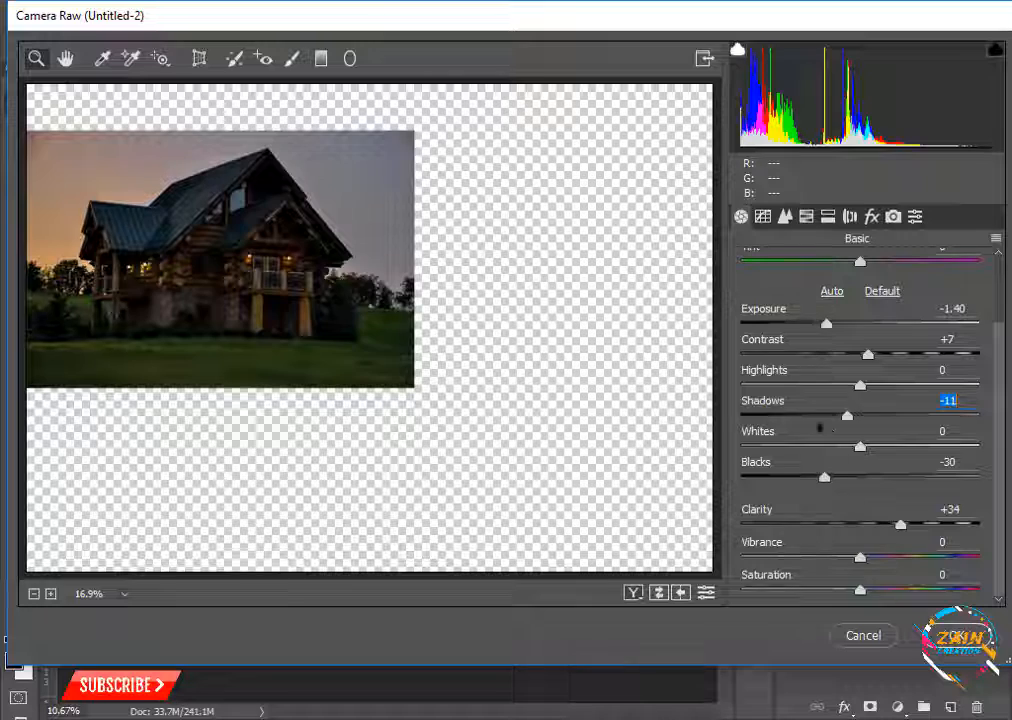
{"action": "key", "text": "Return"}
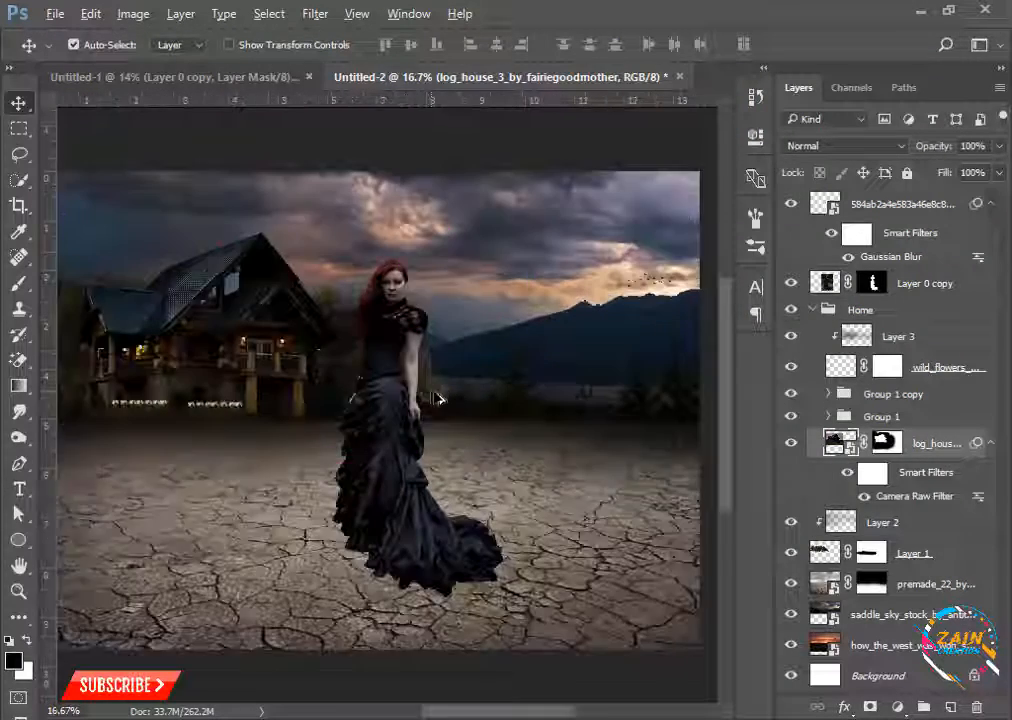
Add a new layer clipped to the log house layer for painting roof shadows with the Brush tool.
{"action": "scroll", "coordinate": [437, 399], "scroll_direction": "down", "scroll_amount": 2}
{"action": "left_click", "coordinate": [950, 707]}
{"action": "key", "text": "ctrl+alt+g"}
{"action": "key", "text": "b"}
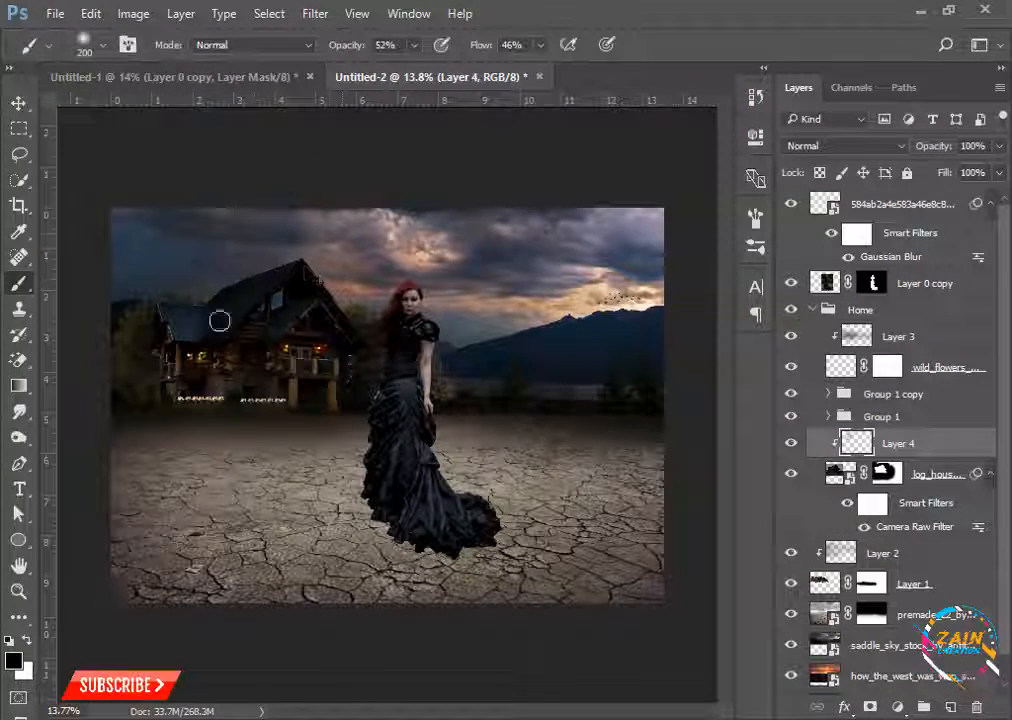
{"action": "scroll", "coordinate": [316, 260], "scroll_direction": "up", "scroll_amount": 4}
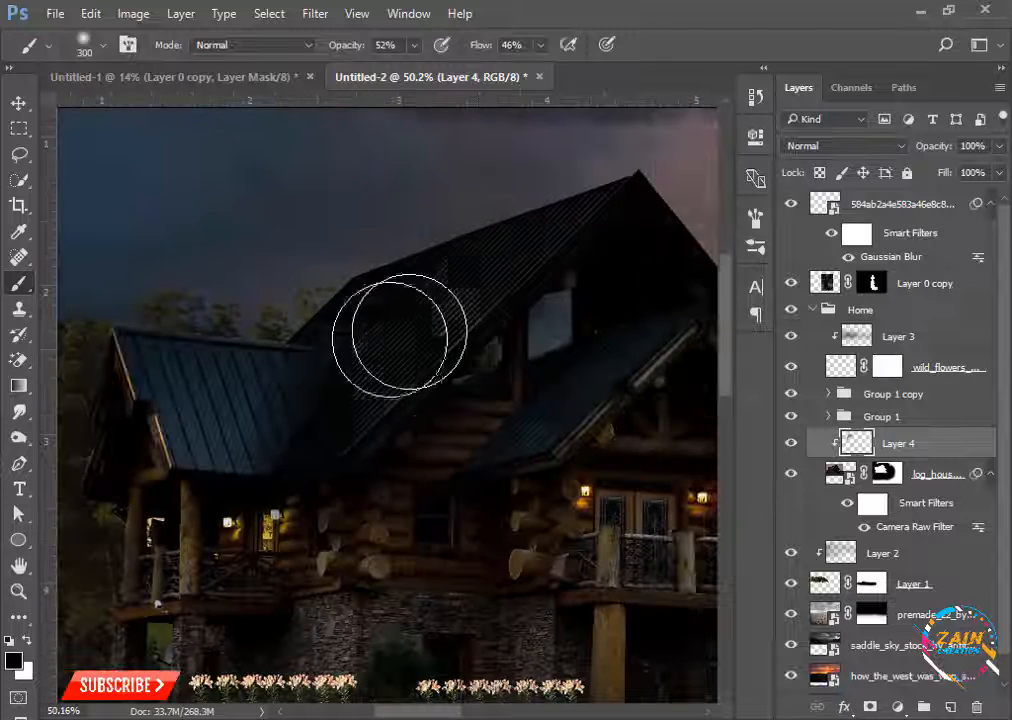
Paint black over the house roof on the clipped layer with a 125 px brush at 73% opacity and 72% flow.
{"action": "key", "text": "bracketleft"}
{"action": "key", "text": "bracketleft"}
{"action": "key", "text": "bracketleft"}
{"action": "key", "text": "7"}
{"action": "key", "text": "3"}
{"action": "key", "text": "shift+7"}
{"action": "key", "text": "shift+2"}
{"action": "mouse_move", "coordinate": [426, 327]}
{"action": "left_mouse_down"}
{"action": "mouse_move", "coordinate": [444, 288]}
{"action": "mouse_move", "coordinate": [325, 444]}
{"action": "mouse_move", "coordinate": [140, 349]}
{"action": "mouse_move", "coordinate": [199, 443]}
{"action": "mouse_move", "coordinate": [147, 357]}
{"action": "left_mouse_up"}
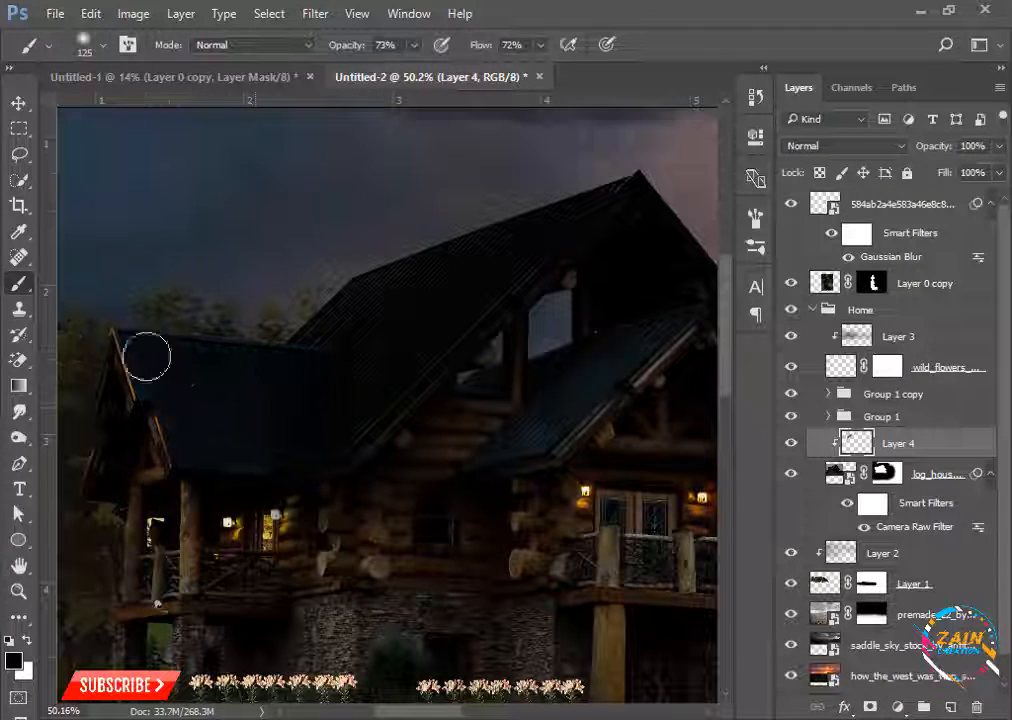
Set the roof shadow layer to Multiply blending at 92% opacity.
{"action": "left_click", "coordinate": [845, 146]}
{"action": "left_click", "coordinate": [858, 208]}
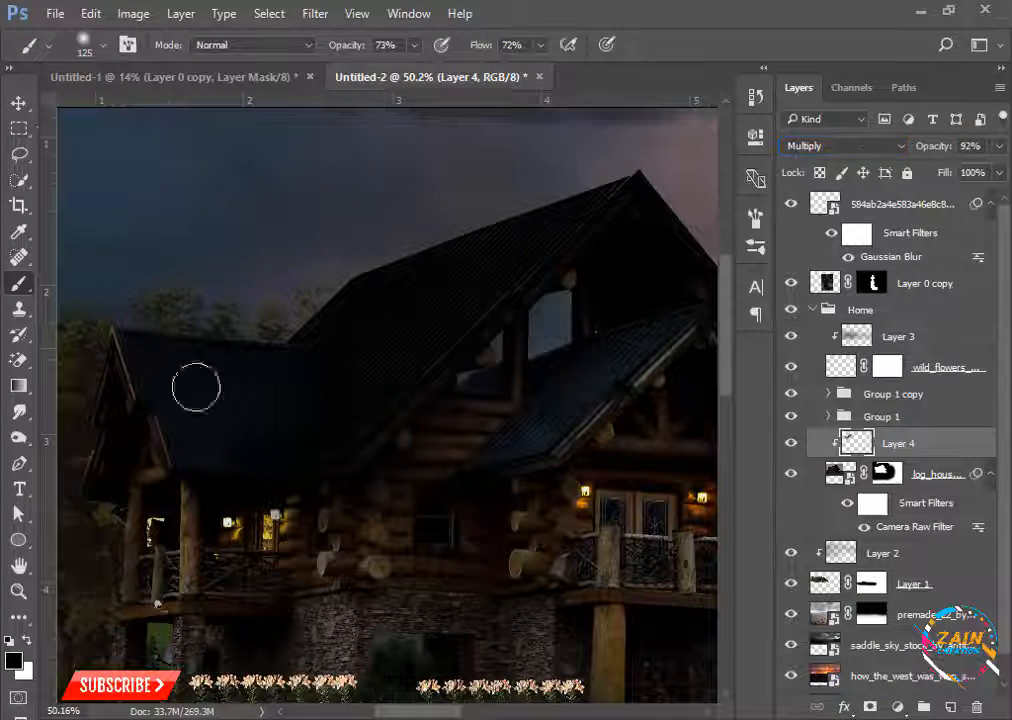
{"action": "key", "text": "v"}
{"action": "scroll", "coordinate": [368, 388], "scroll_direction": "down", "scroll_amount": 4}
{"action": "key", "text": "v"}
Open the cracked ground layer in the Camera Raw Filter and set its clarity to +61.
{"action": "left_click", "coordinate": [235, 470]}
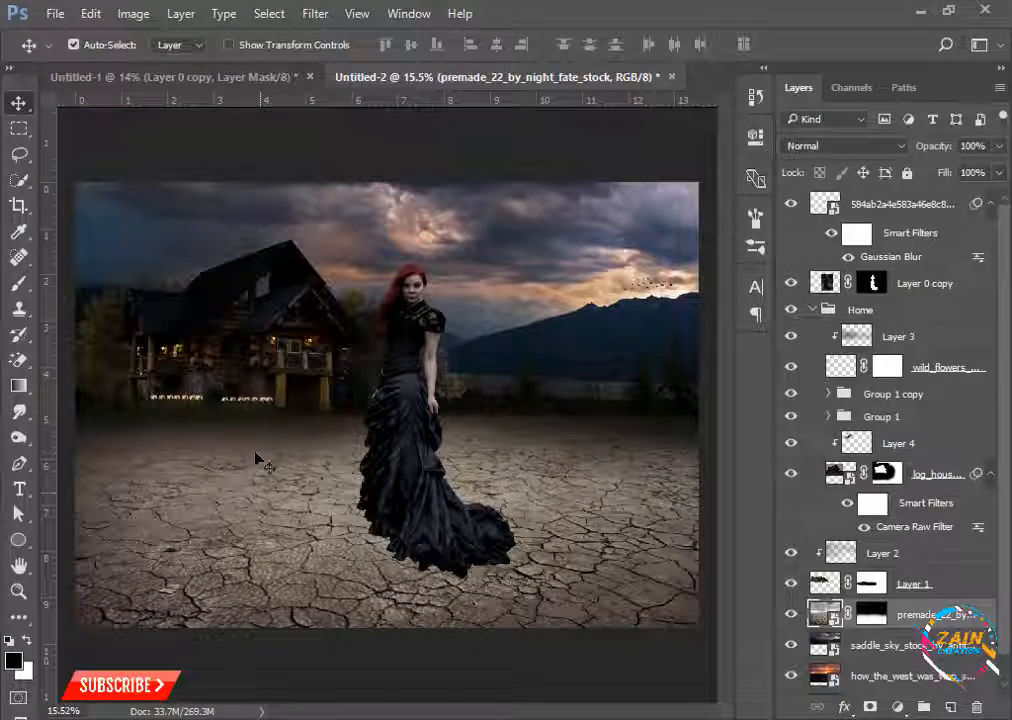
{"action": "left_click", "coordinate": [315, 13]}
{"action": "left_click", "coordinate": [288, 127]}
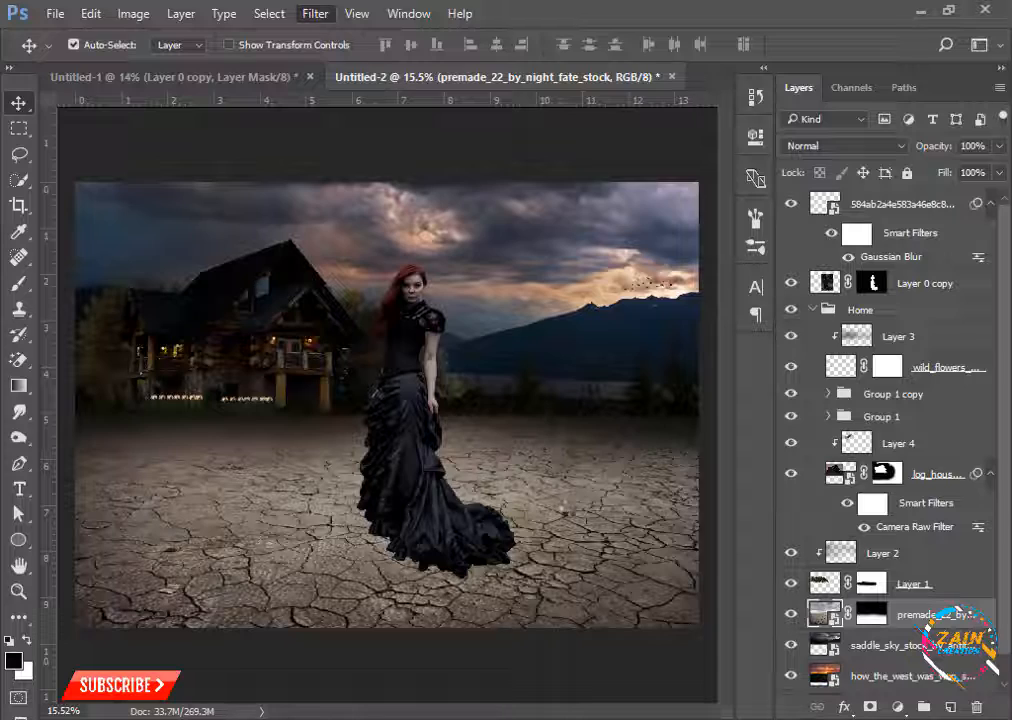
{"action": "scroll", "coordinate": [880, 565], "scroll_direction": "down", "scroll_amount": 3}
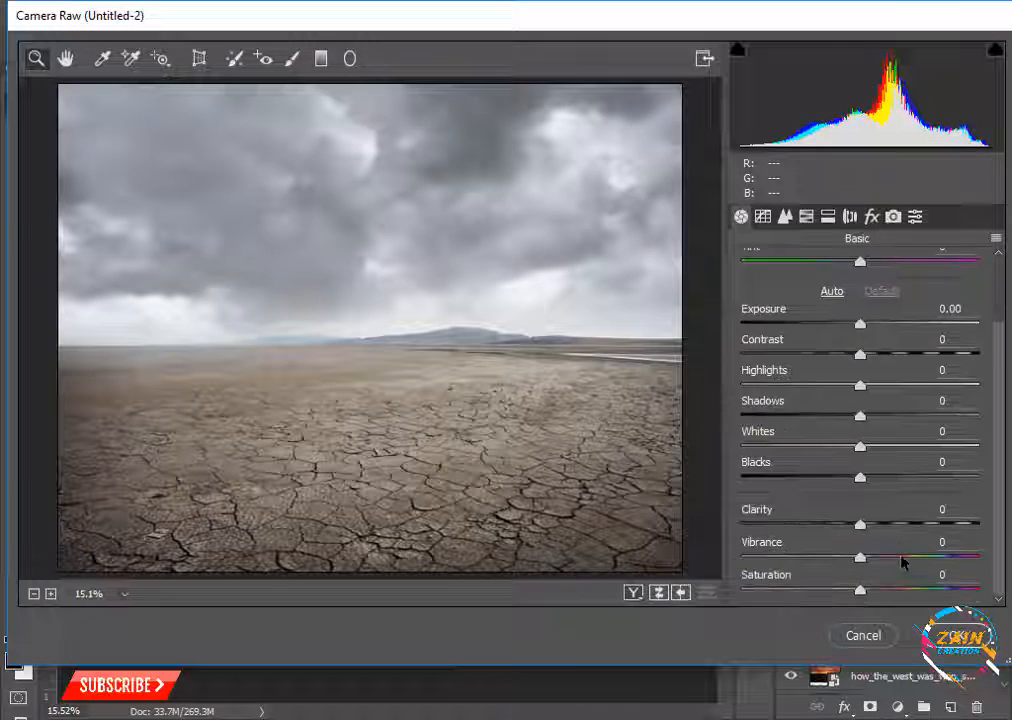
{"action": "left_click_drag", "start_coordinate": [936, 541], "coordinate": [932, 538]}
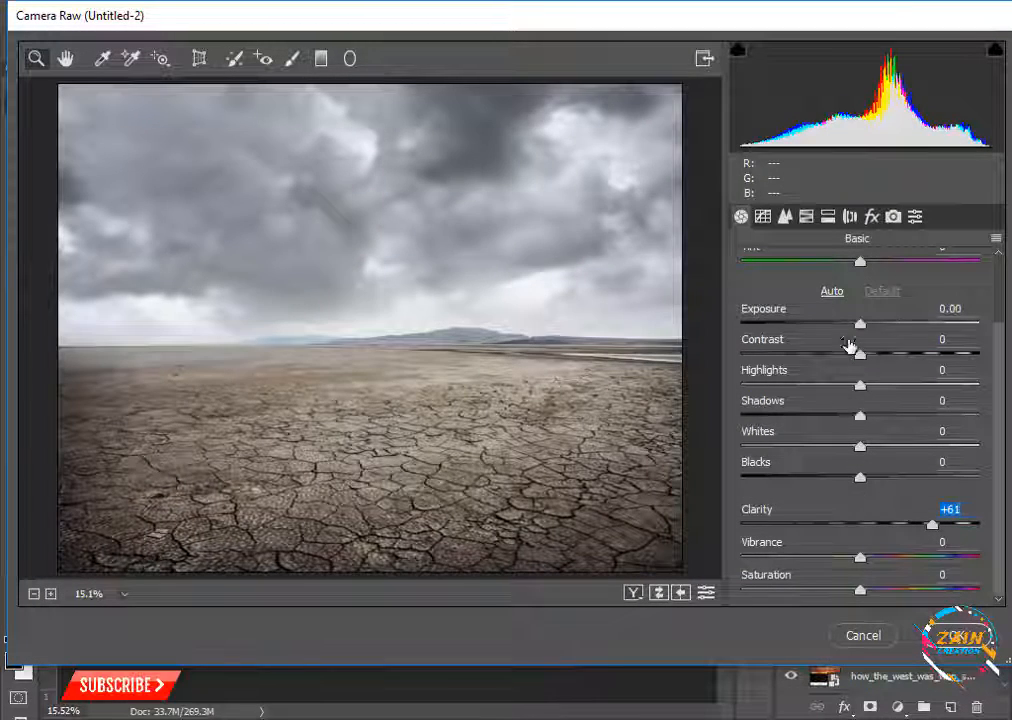
Set the ground's exposure to -0.80, blacks to -45 and shadows to -25, raise its highlights, and apply the Camera Raw Filter.
{"action": "left_click_drag", "start_coordinate": [851, 330], "coordinate": [838, 331]}
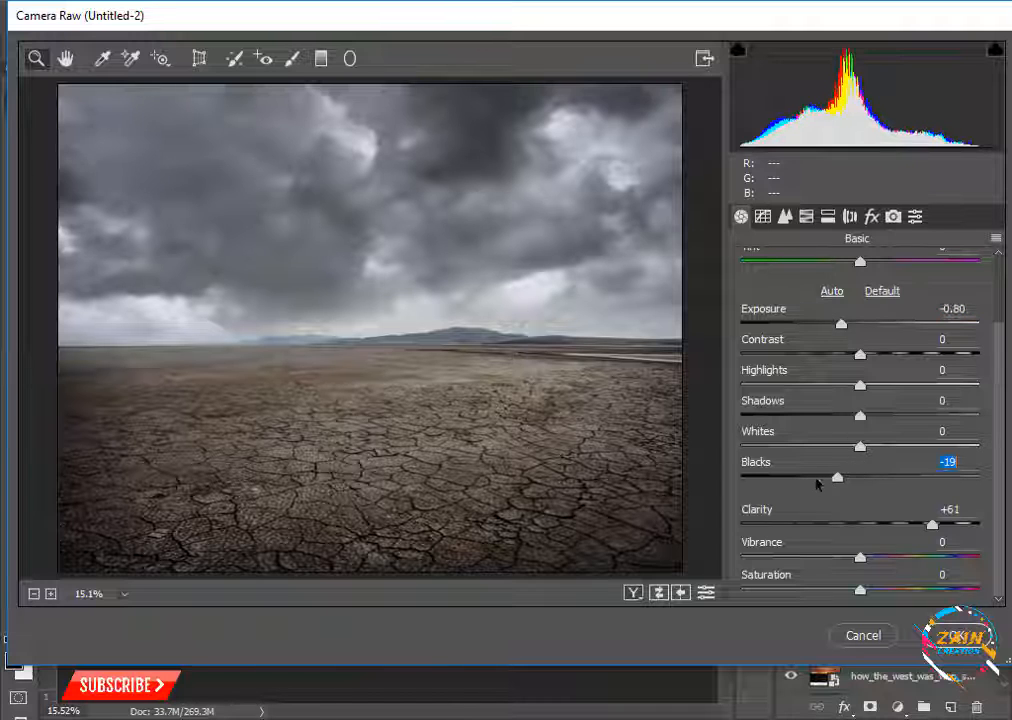
{"action": "left_click_drag", "start_coordinate": [817, 484], "coordinate": [815, 482]}
{"action": "left_click_drag", "start_coordinate": [857, 418], "coordinate": [835, 422]}
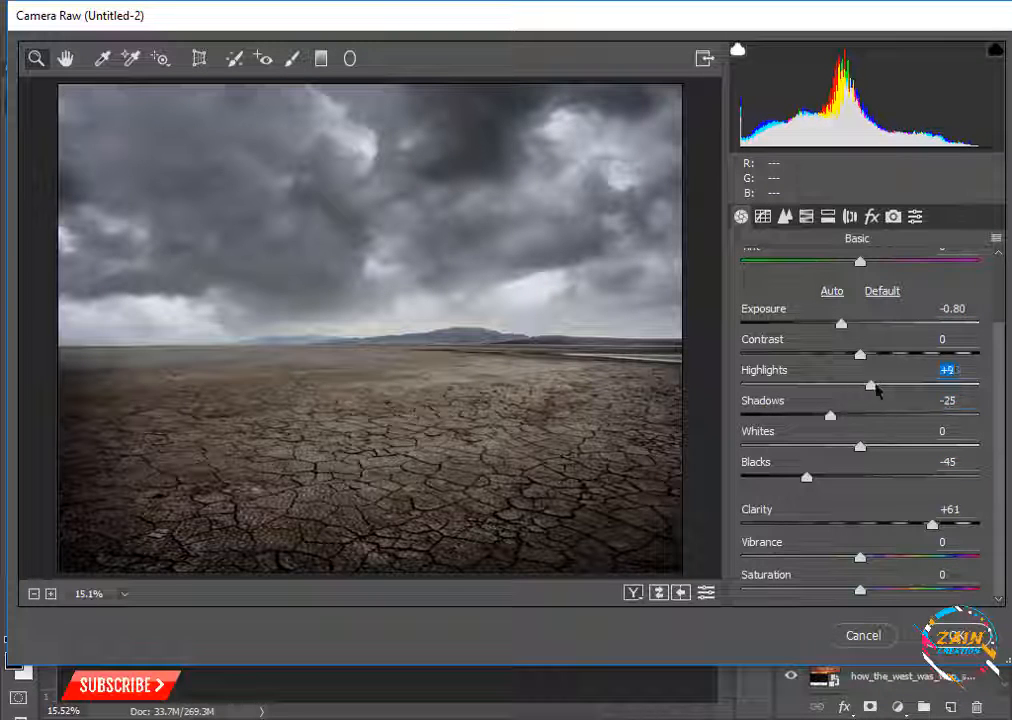
{"action": "left_click_drag", "start_coordinate": [876, 391], "coordinate": [906, 355]}
{"action": "left_click", "coordinate": [947, 635]}
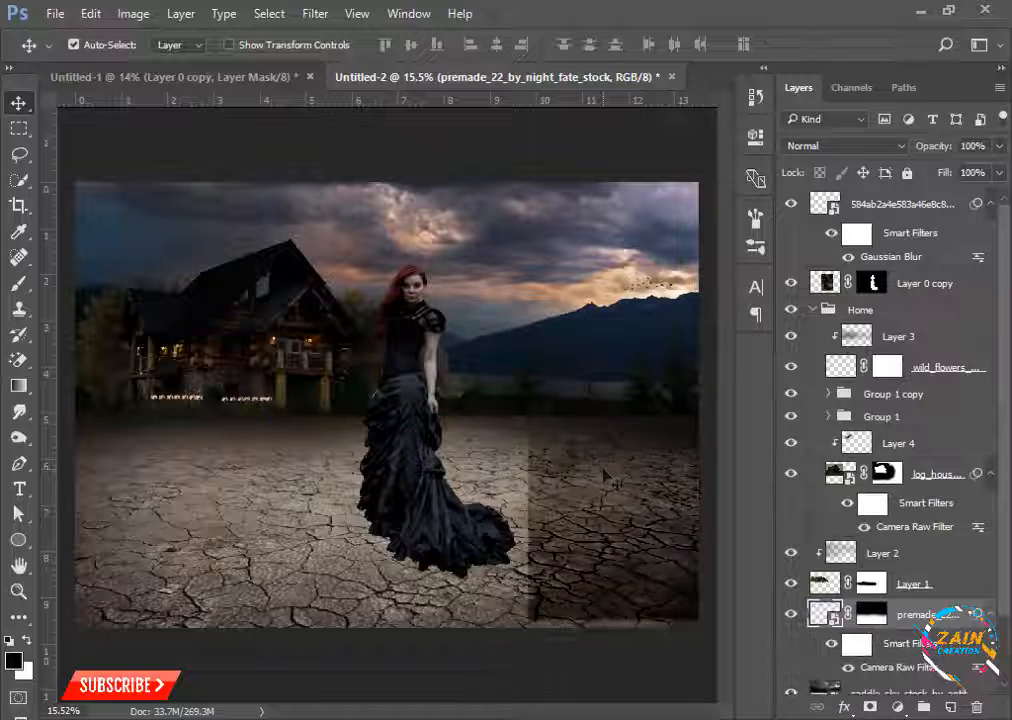
{"action": "scroll", "coordinate": [515, 492], "scroll_direction": "up", "scroll_amount": 1}
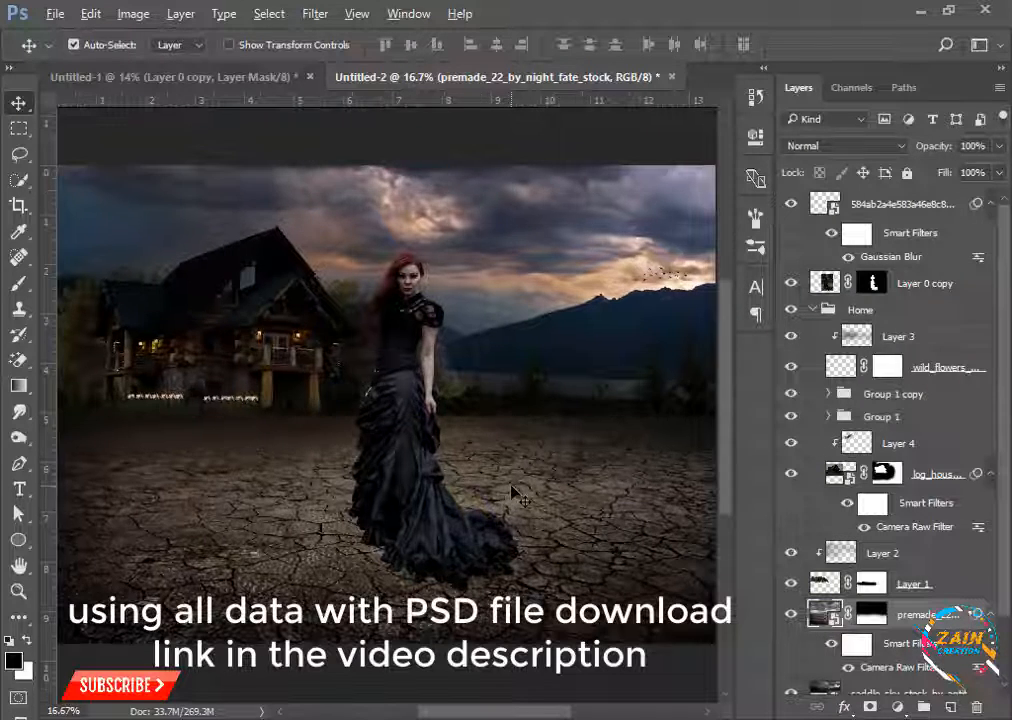
{"action": "scroll", "coordinate": [511, 492], "scroll_direction": "down", "scroll_amount": 2}
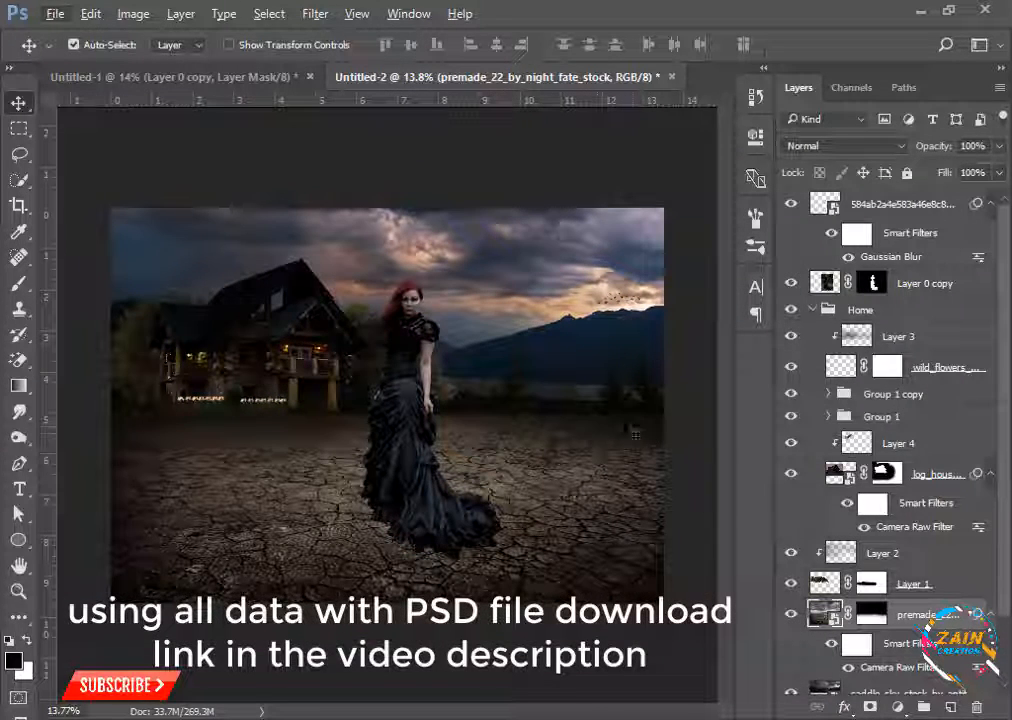
{"action": "left_click", "coordinate": [426, 365], "text": "ctrl"}
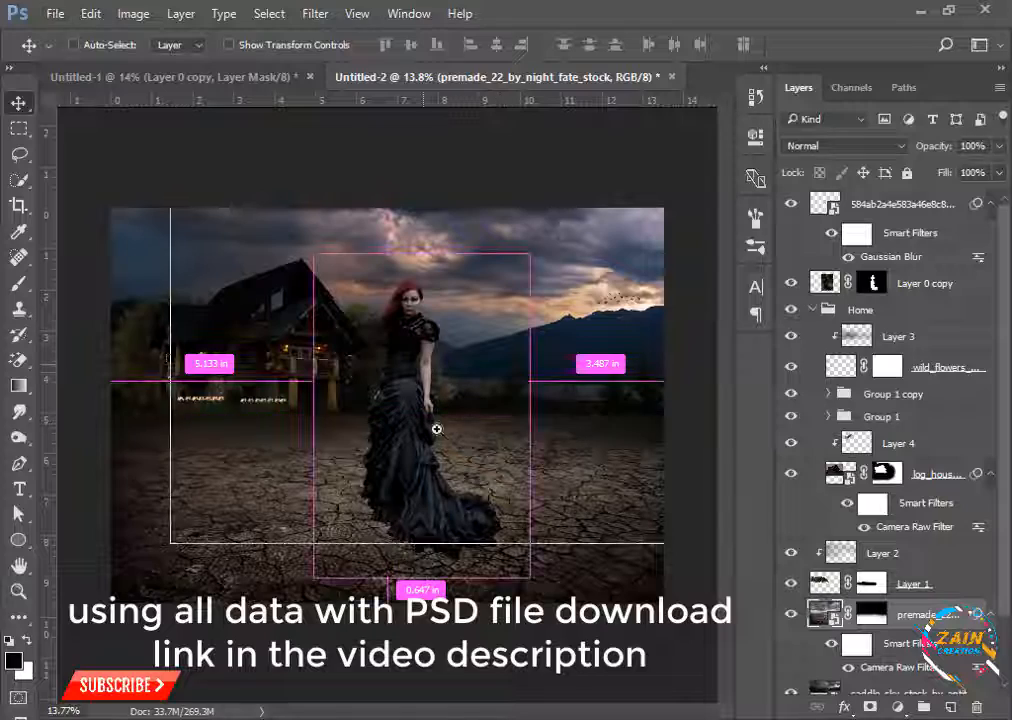
{"action": "scroll", "coordinate": [442, 438], "scroll_direction": "down", "scroll_amount": 1}
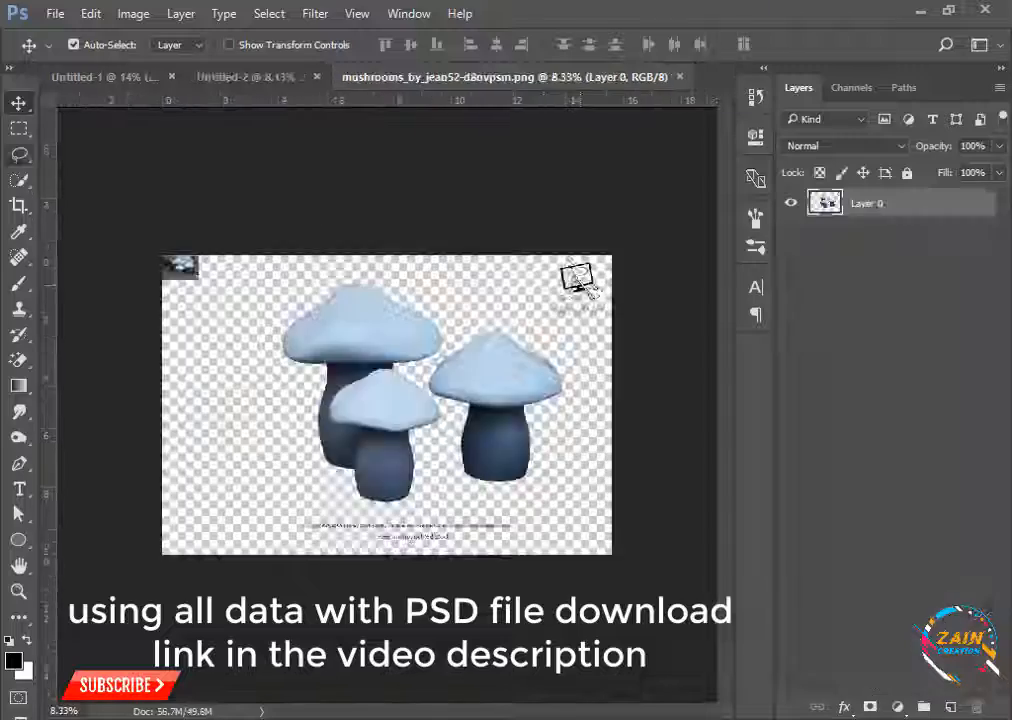
Lasso and delete the monitor logo and the caption text around the mushrooms in the mushroom image.
{"action": "key", "text": "l"}
{"action": "left_click_drag", "start_coordinate": [513, 256], "coordinate": [610, 348]}
{"action": "key", "text": "Delete"}
{"action": "left_click_drag", "start_coordinate": [242, 510], "coordinate": [569, 531]}
Move the mushrooms into the Untitled-2 composition and scale them down beside the log house.
{"action": "key", "text": "v"}
{"action": "left_click_drag", "start_coordinate": [385, 400], "coordinate": [228, 97]}
{"action": "key", "text": "ctrl+t"}
{"action": "mouse_move", "coordinate": [300, 330]}
{"action": "left_mouse_down"}
{"action": "mouse_move", "coordinate": [517, 472]}
{"action": "mouse_move", "coordinate": [249, 402]}
{"action": "left_mouse_up"}
{"action": "scroll", "coordinate": [275, 425], "scroll_direction": "up", "scroll_amount": 14}
{"action": "key", "text": "Return"}
Shrink the mushrooms to about 0.73 by 0.55 in beside the house and place their layer in the Home group above the lily groups.
{"action": "left_click_drag", "start_coordinate": [191, 356], "coordinate": [192, 361]}
{"action": "key", "text": "ctrl+t"}
{"action": "scroll", "coordinate": [222, 312], "scroll_direction": "down", "scroll_amount": 5}
{"action": "left_click_drag", "start_coordinate": [211, 305], "coordinate": [203, 314]}
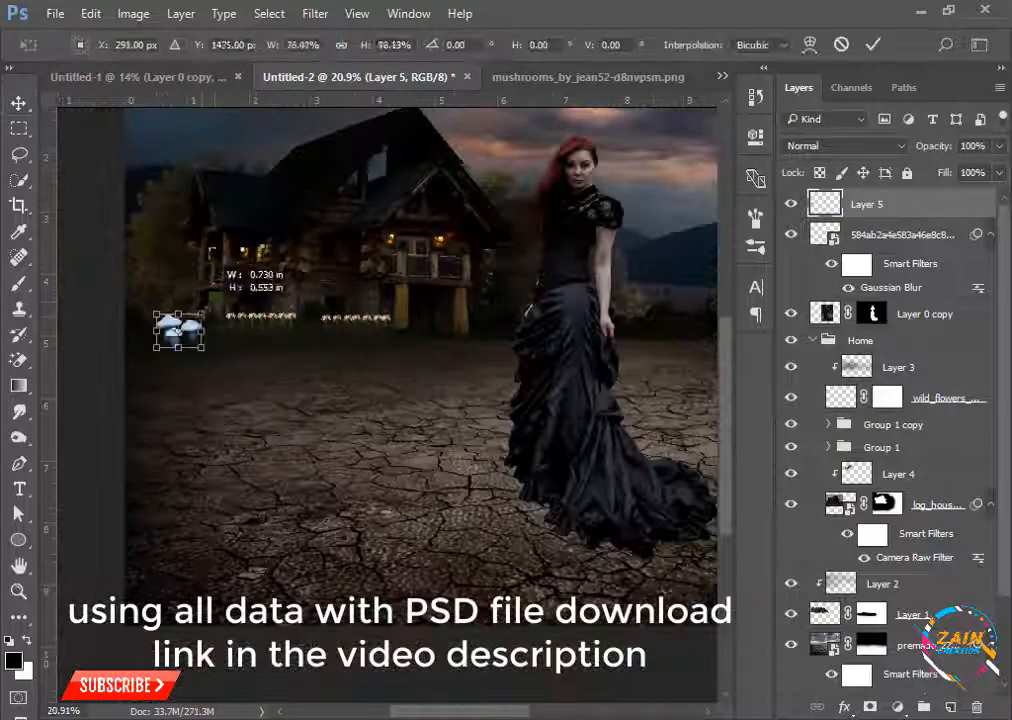
{"action": "key", "text": "Return"}
{"action": "left_click_drag", "start_coordinate": [884, 287], "coordinate": [905, 410]}
Clip a new empty layer and a Vibrance adjustment to the mushroom layer.
{"action": "left_click", "coordinate": [950, 707]}
{"action": "key", "text": "ctrl+alt+g"}
{"action": "key", "text": "b"}
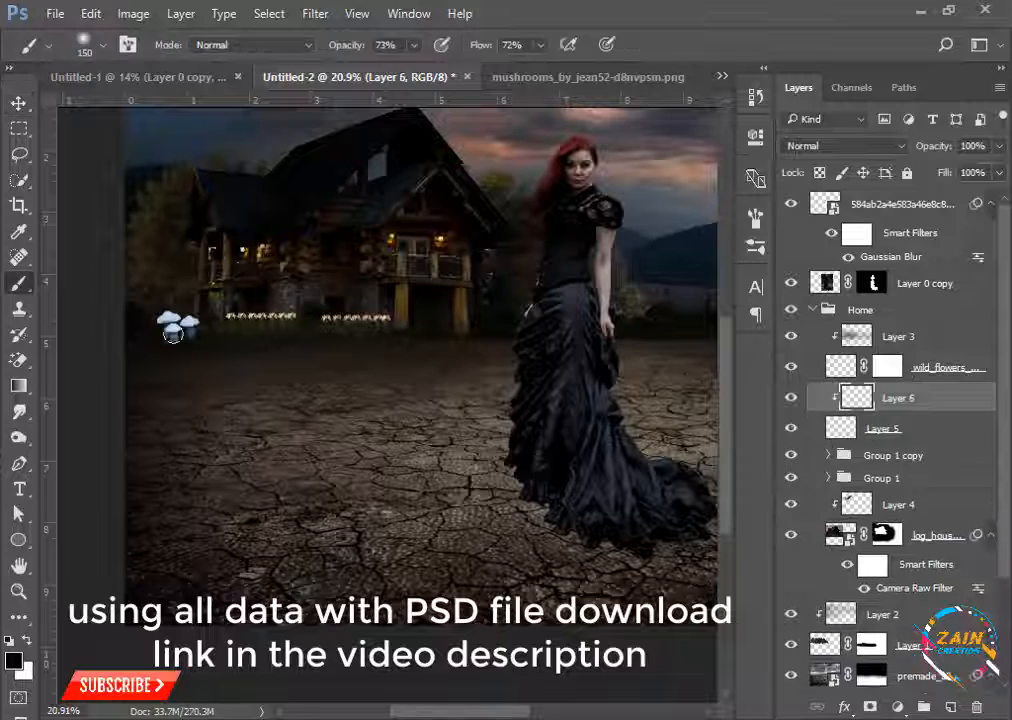
{"action": "left_click", "coordinate": [897, 707]}
{"action": "left_click", "coordinate": [870, 440]}
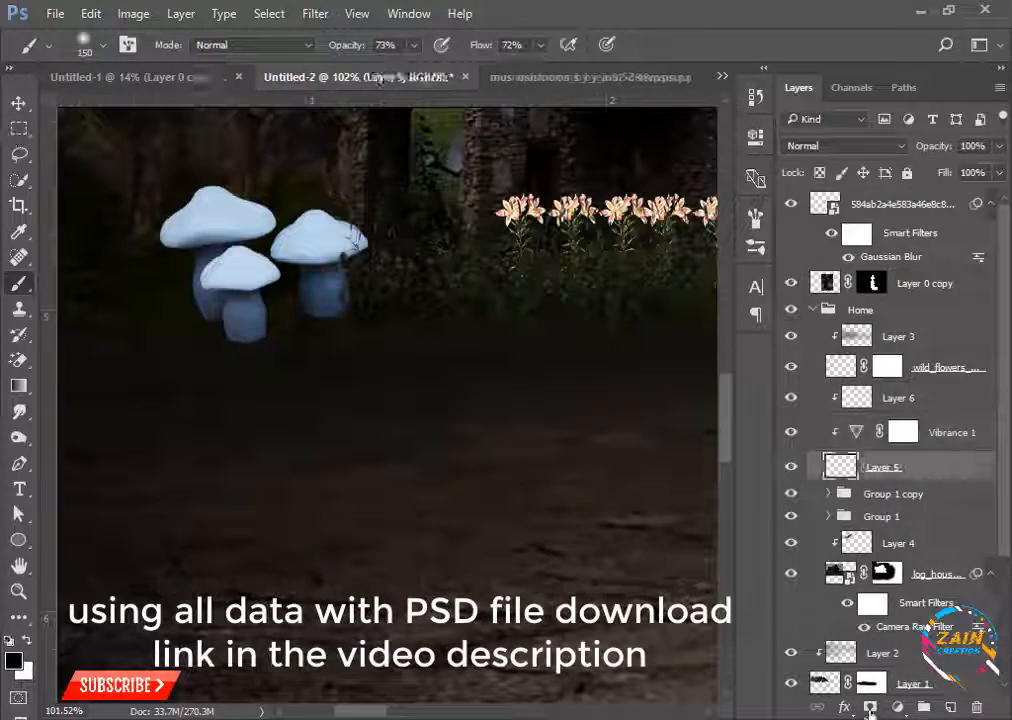
Add a layer mask to the mushroom layer and paint out the stem bases to blend them into the ground.
{"action": "left_click", "coordinate": [870, 708]}
{"action": "left_click_drag", "start_coordinate": [210, 350], "coordinate": [334, 366]}
{"action": "key", "text": "v"}
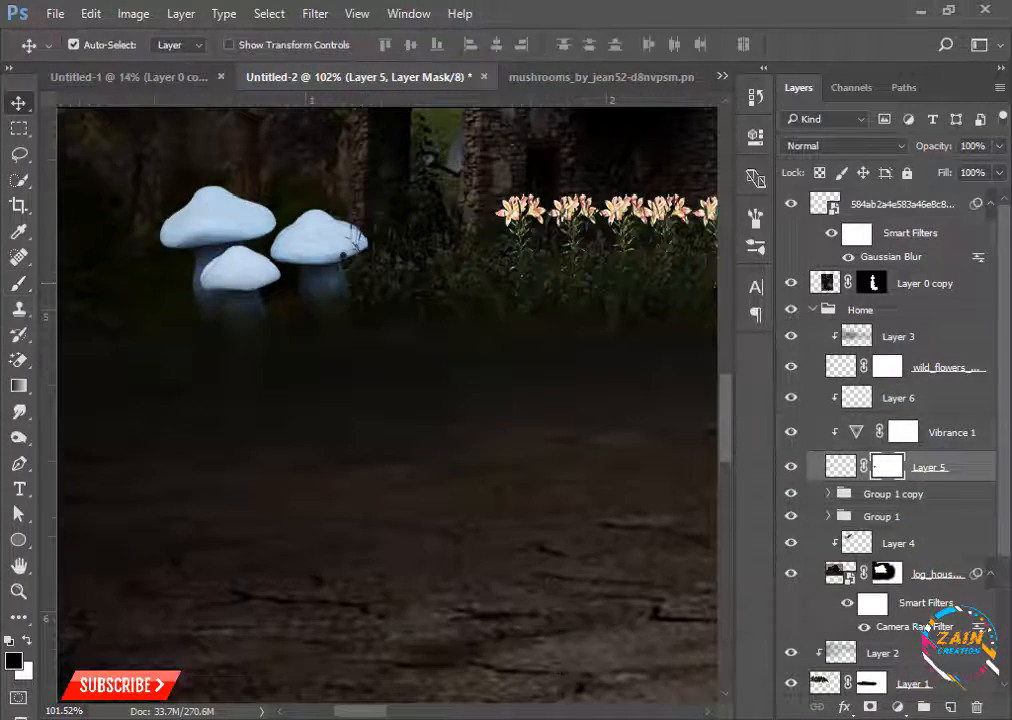
{"action": "scroll", "coordinate": [351, 423], "scroll_direction": "down", "scroll_amount": 12}
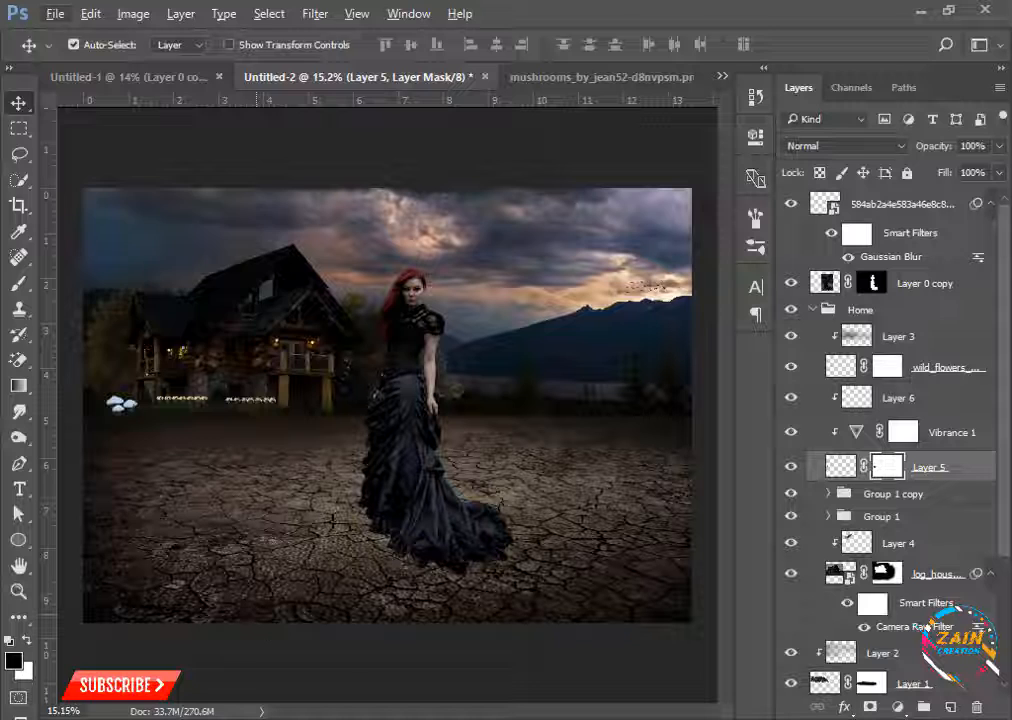
Add a new empty layer above all others and set the dragonfly brush to 100% opacity, 298 px and a -40° angle.
{"action": "key", "text": "b"}
{"action": "key", "text": "0"}
{"action": "key", "text": "ctrl+shift+alt+n"}
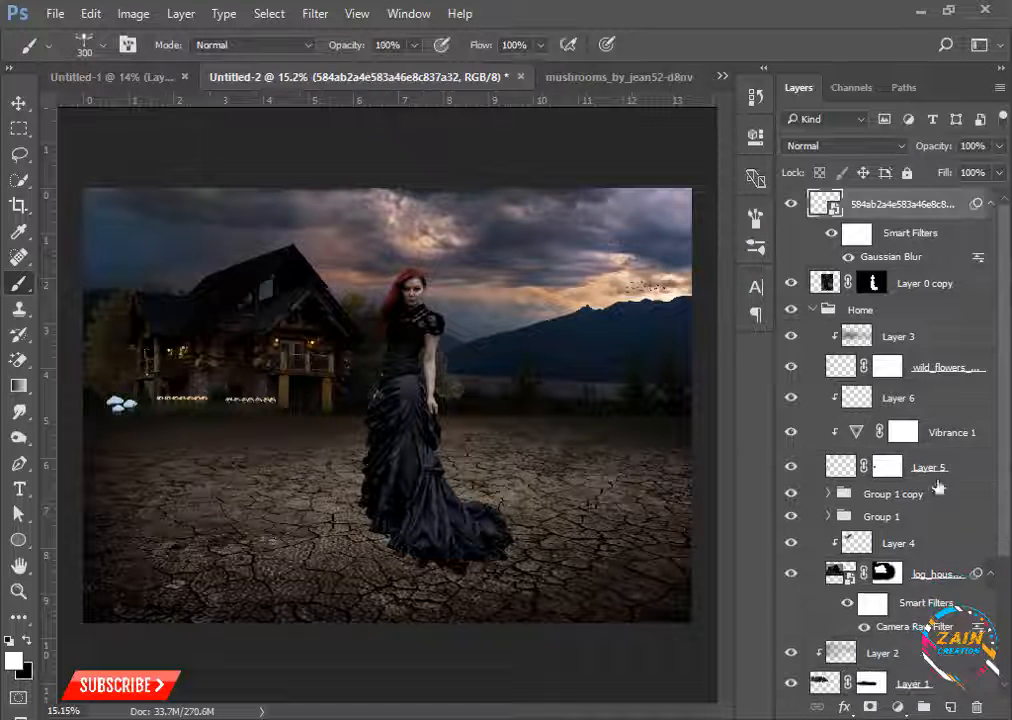
{"action": "left_click", "coordinate": [950, 707]}
{"action": "left_click", "coordinate": [755, 218]}
{"action": "left_click_drag", "start_coordinate": [697, 445], "coordinate": [710, 437]}
Undo the oversized dragonfly and stamp a white one of about 73 px just above the mushrooms.
{"action": "left_click", "coordinate": [122, 424]}
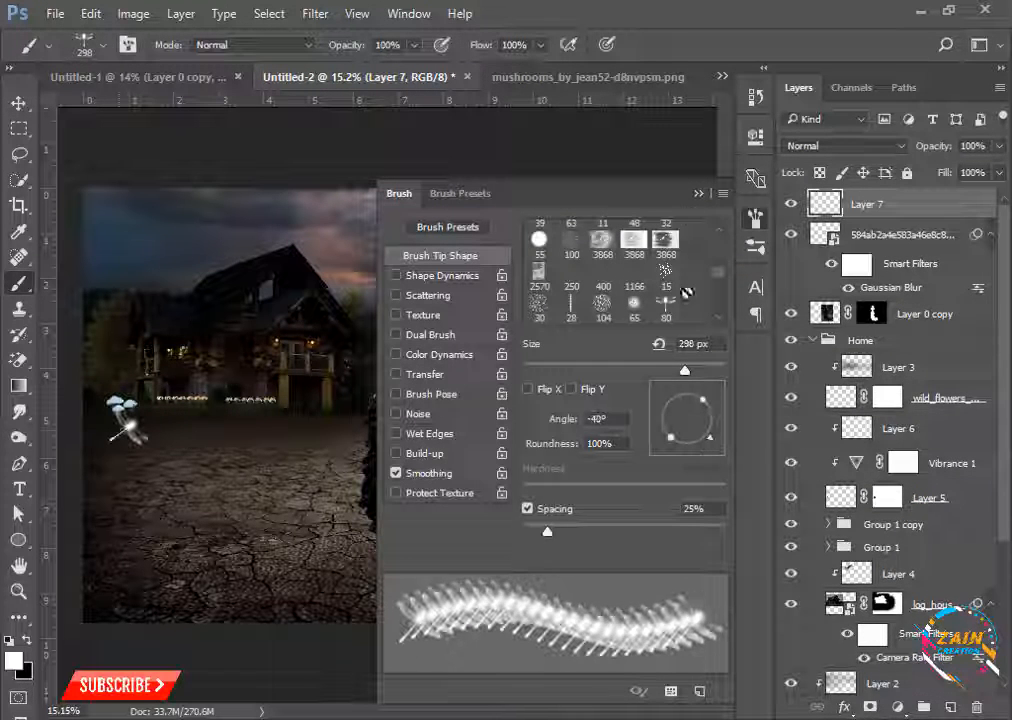
{"action": "key", "text": "ctrl+z"}
{"action": "left_click_drag", "start_coordinate": [547, 532], "coordinate": [537, 532]}
{"action": "left_click", "coordinate": [121, 427]}
Enable Shape Dynamics and Scattering for the dragonfly brush and widen its spacing to 173%.
{"action": "left_click", "coordinate": [442, 275]}
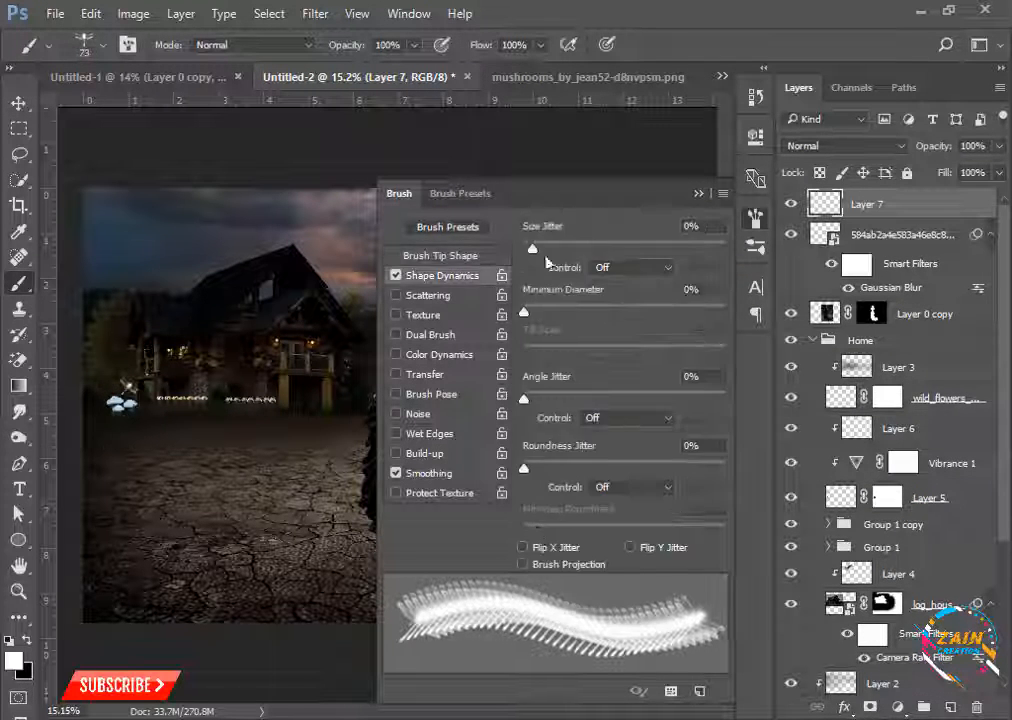
{"action": "left_click", "coordinate": [441, 256]}
{"action": "left_click_drag", "start_coordinate": [644, 371], "coordinate": [596, 371]}
{"action": "left_click_drag", "start_coordinate": [537, 532], "coordinate": [659, 532]}
{"action": "left_click", "coordinate": [430, 296]}
{"action": "left_click", "coordinate": [698, 193]}
Enlarge the brush to 250 px and scatter dragonflies around the house and over the cracked ground.
{"action": "key", "text": "bracketright"}
{"action": "key", "text": "bracketright"}
{"action": "mouse_move", "coordinate": [175, 341]}
{"action": "left_mouse_down"}
{"action": "mouse_move", "coordinate": [197, 413]}
{"action": "mouse_move", "coordinate": [277, 404]}
{"action": "left_mouse_up"}
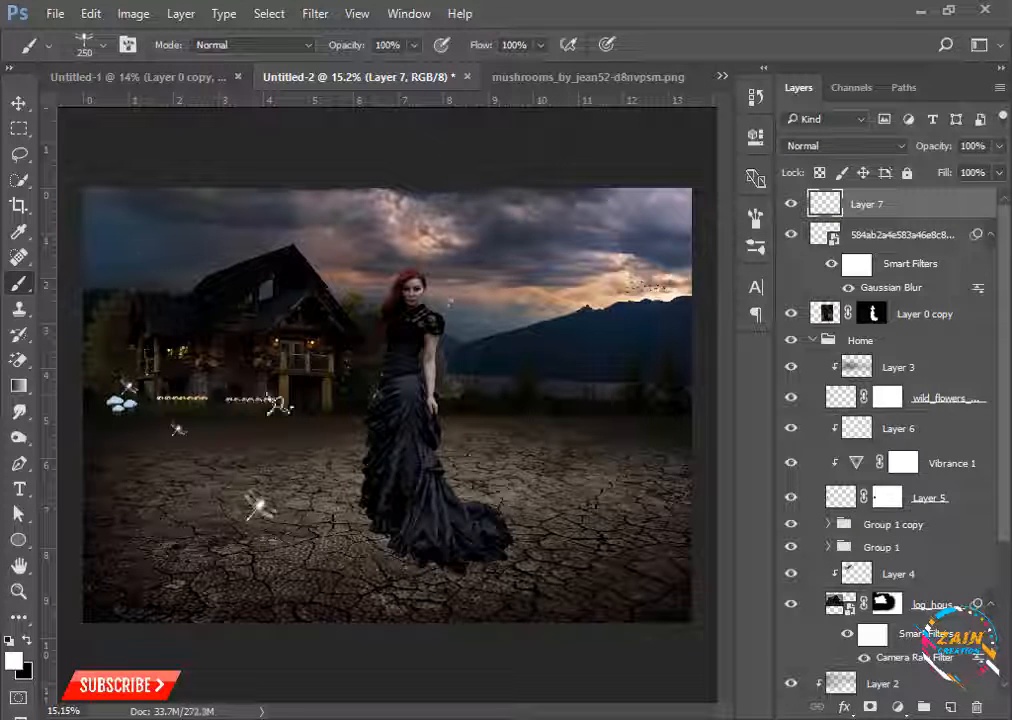
Turn on Transfer for the dragonfly brush and rotate its tip to 61°.
{"action": "left_click", "coordinate": [755, 218]}
{"action": "left_click", "coordinate": [438, 355]}
{"action": "left_click", "coordinate": [396, 355]}
{"action": "left_click", "coordinate": [424, 375]}
{"action": "left_click", "coordinate": [440, 256]}
{"action": "left_click_drag", "start_coordinate": [708, 432], "coordinate": [712, 440]}
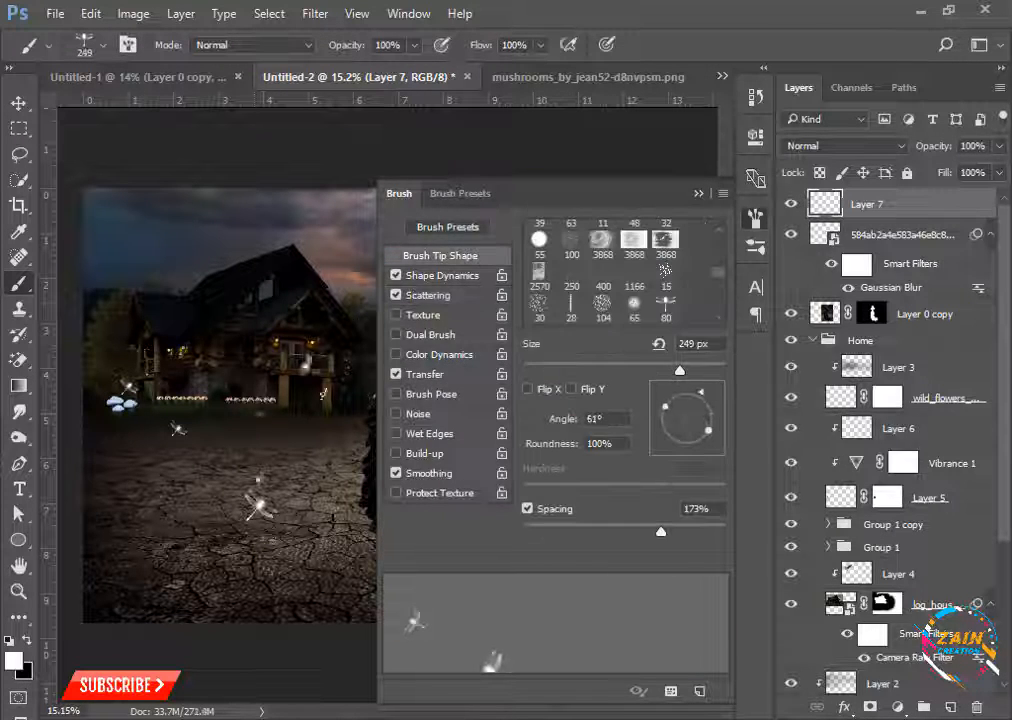
Undo the last dragonflies, stamp new ones on the ground beyond the woman and rotate the brush tip to -46°.
{"action": "key", "text": "ctrl+z"}
{"action": "left_click", "coordinate": [698, 193]}
{"action": "left_click", "coordinate": [635, 443]}
{"action": "key", "text": "F5"}
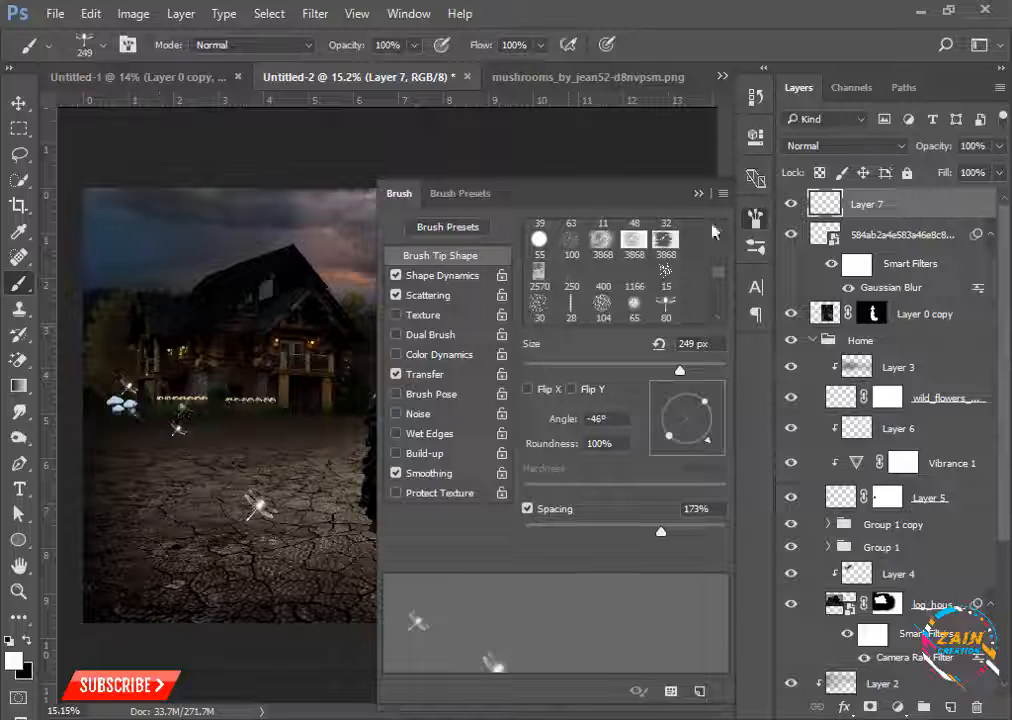
Stamp a large dragonfly in the sky above the house and smaller ones beside it and on the ground in front.
{"action": "left_click", "coordinate": [698, 193]}
{"action": "key", "text": "bracketright"}
{"action": "key", "text": "bracketright"}
{"action": "key", "text": "bracketright"}
{"action": "key", "text": "bracketright"}
{"action": "key", "text": "bracketright"}
{"action": "key", "text": "bracketright"}
{"action": "key", "text": "bracketright"}
{"action": "key", "text": "bracketright"}
{"action": "key", "text": "bracketright"}
{"action": "key", "text": "bracketleft"}
{"action": "key", "text": "bracketleft"}
{"action": "key", "text": "bracketleft"}
{"action": "key", "text": "bracketleft"}
{"action": "left_click", "coordinate": [197, 250]}
{"action": "left_click", "coordinate": [110, 302]}
{"action": "left_click", "coordinate": [254, 418]}
Open the dragonfly brush's Scattering settings and stamp more small dragonflies around the house and the mountain side.
{"action": "key", "text": "bracketright"}
{"action": "key", "text": "bracketright"}
{"action": "key", "text": "bracketright"}
{"action": "key", "text": "bracketright"}
{"action": "key", "text": "F5"}
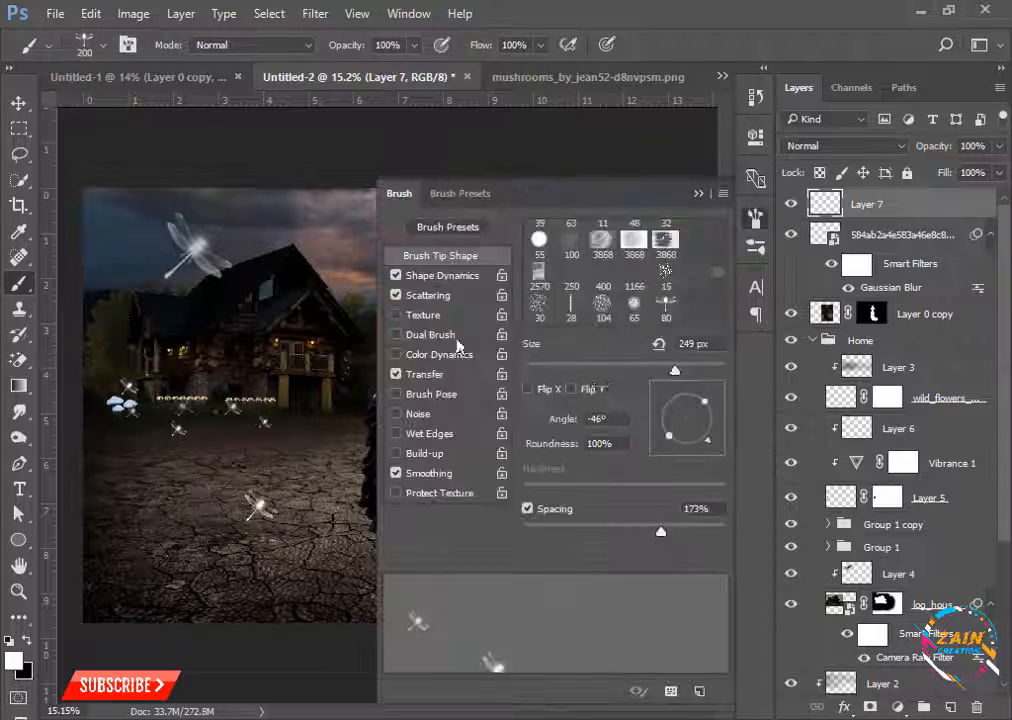
{"action": "left_click", "coordinate": [434, 296]}
{"action": "left_click", "coordinate": [698, 193]}
{"action": "scroll", "coordinate": [387, 405], "scroll_direction": "down", "scroll_amount": 5}
{"action": "left_click", "coordinate": [220, 350]}
Apply a Camera Raw Filter to the saddle_sky layer, adjusting its tonal and detail sliders.
{"action": "scroll", "coordinate": [224, 350], "scroll_direction": "up", "scroll_amount": 3}
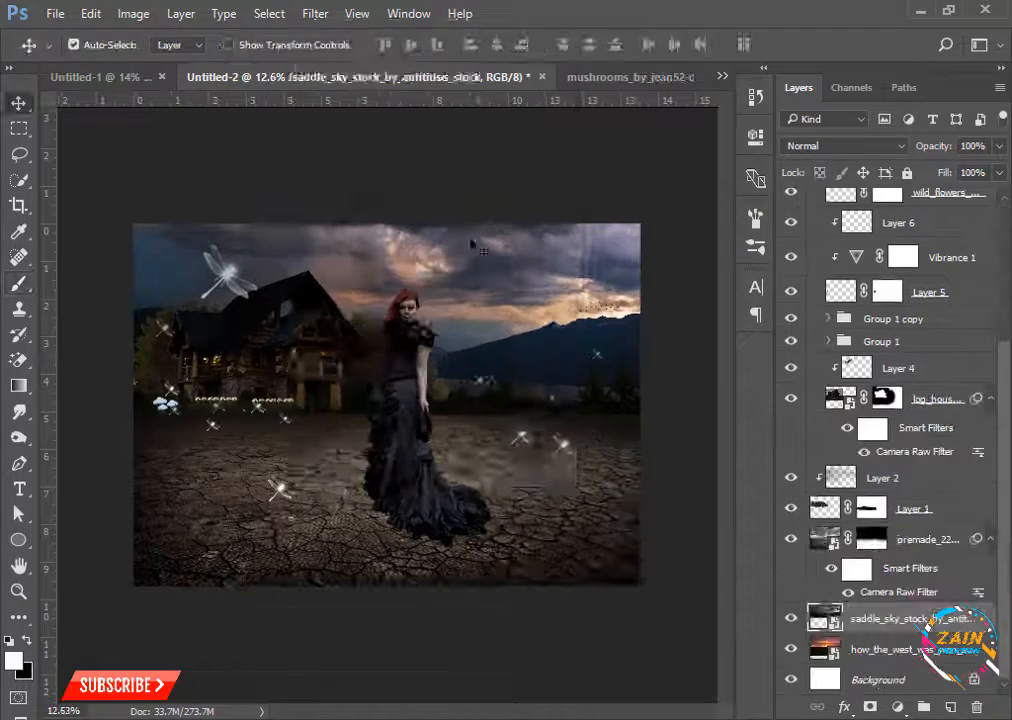
{"action": "key", "text": "ctrl+shift+a"}
{"action": "left_click_drag", "start_coordinate": [858, 563], "coordinate": [818, 563]}
{"action": "scroll", "coordinate": [900, 450], "scroll_direction": "down", "scroll_amount": 1}
{"action": "left_click_drag", "start_coordinate": [860, 523], "coordinate": [930, 527]}
{"action": "left_click_drag", "start_coordinate": [860, 323], "coordinate": [880, 354]}
{"action": "left_click_drag", "start_coordinate": [860, 416], "coordinate": [890, 416]}
{"action": "left_click_drag", "start_coordinate": [860, 447], "coordinate": [835, 447]}
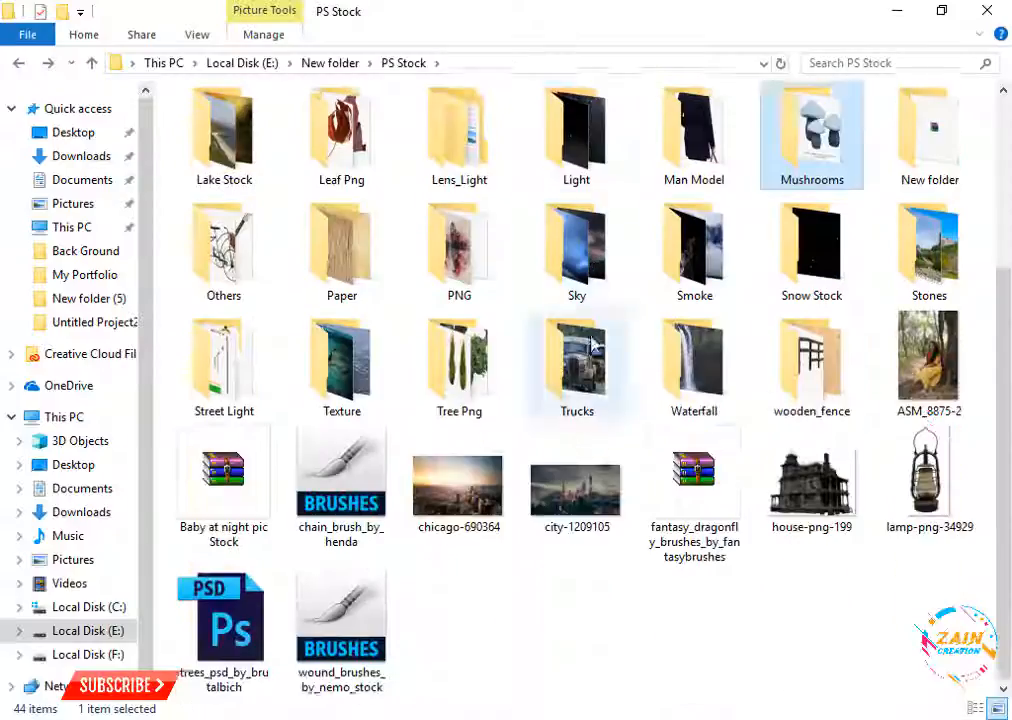
Place the snow_texture image into the composition, move its layer to the top and set its blend mode to Screen.
{"action": "double_click", "coordinate": [513, 140]}
{"action": "left_click_drag", "start_coordinate": [745, 158], "coordinate": [712, 285]}
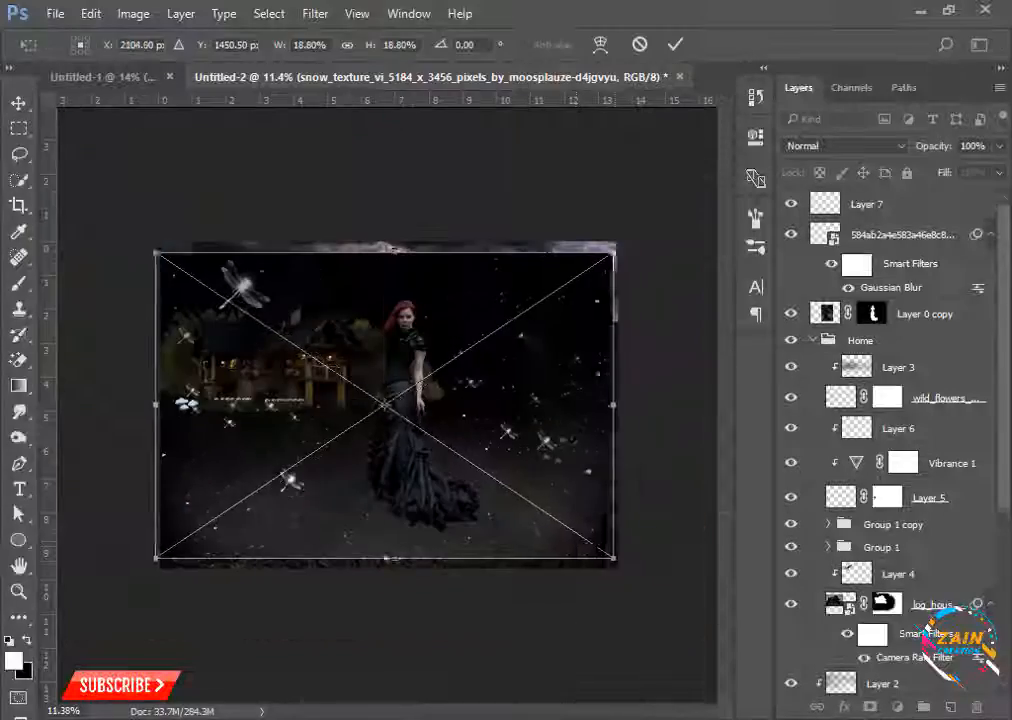
{"action": "key", "text": "Return"}
{"action": "left_click_drag", "start_coordinate": [975, 682], "coordinate": [975, 196]}
{"action": "left_click", "coordinate": [845, 146]}
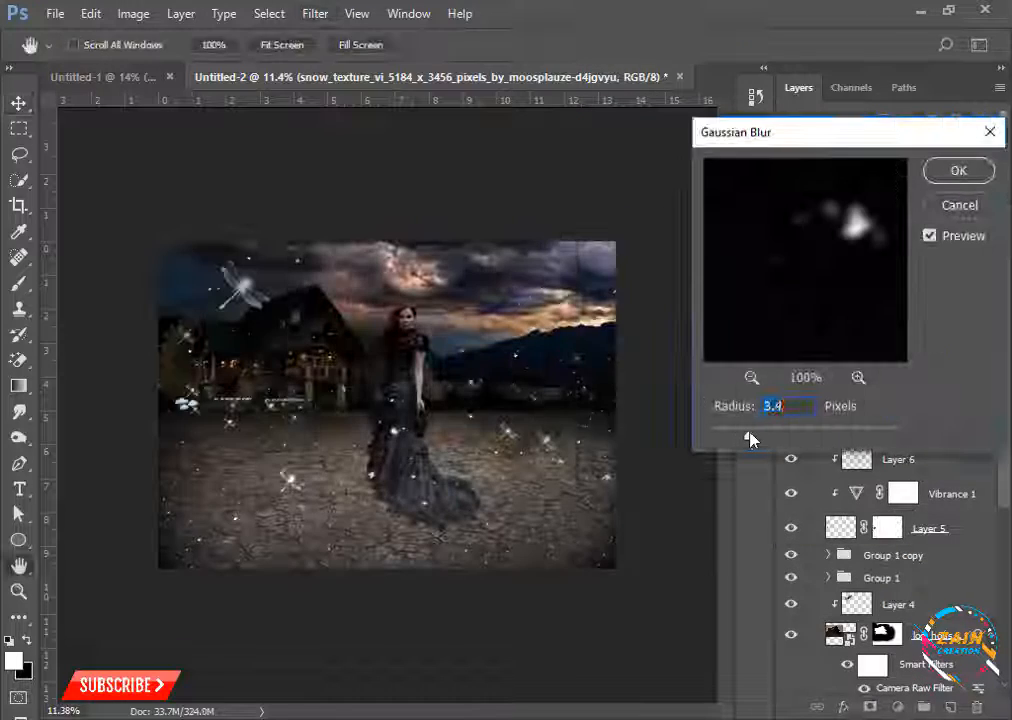
Apply a slight Gaussian Blur to the snow texture layer and transform it to cover the whole canvas.
{"action": "left_click_drag", "start_coordinate": [748, 440], "coordinate": [739, 440]}
{"action": "left_click", "coordinate": [958, 169]}
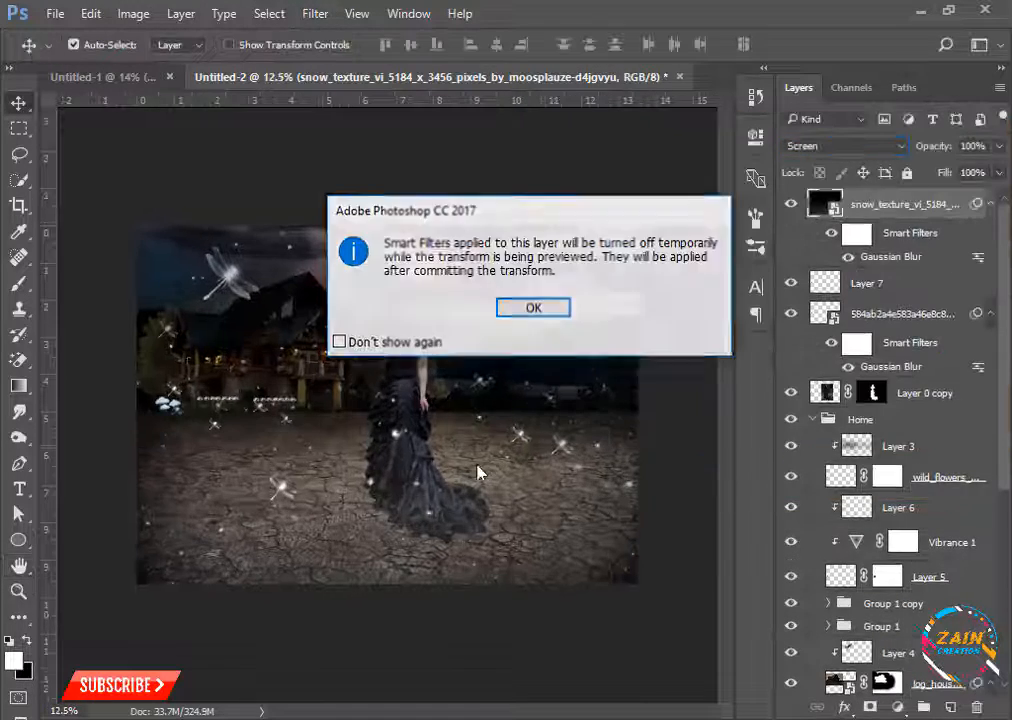
{"action": "key", "text": "Return"}
{"action": "key", "text": "Return"}
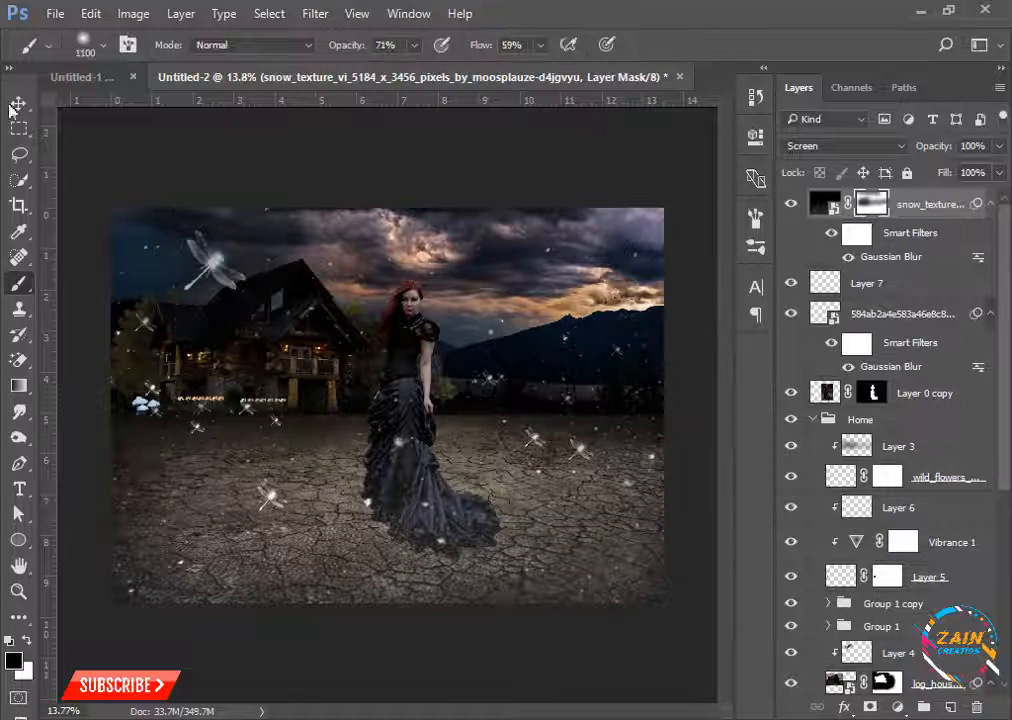
Apply a Gaussian Blur to the premade_22 cracked-ground layer.
{"action": "left_click", "coordinate": [18, 104]}
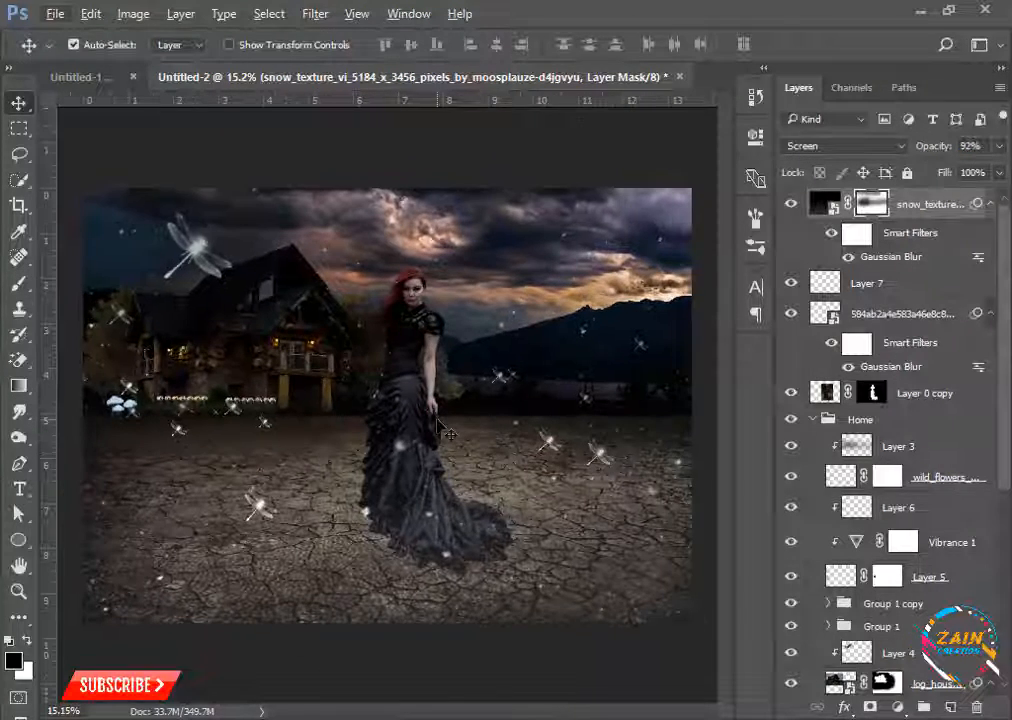
{"action": "left_click_drag", "start_coordinate": [440, 428], "coordinate": [615, 397]}
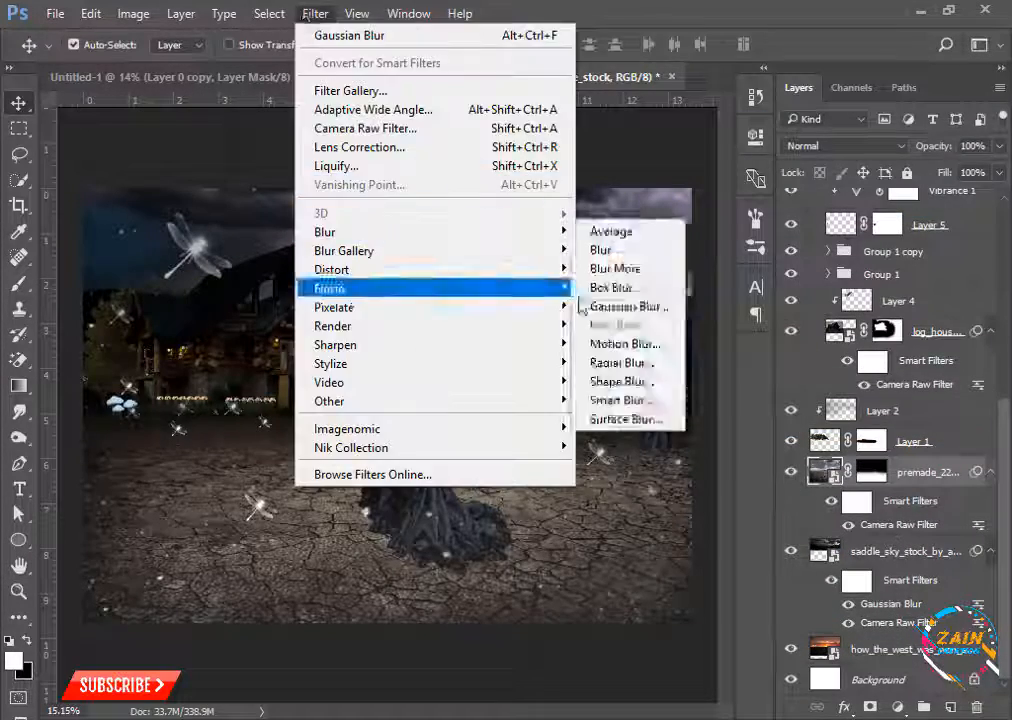
{"action": "left_click", "coordinate": [622, 307]}
{"action": "left_click", "coordinate": [958, 171]}
Examine the woman's face and dress against the blurred background, and the overall look of the composition.
{"action": "scroll", "coordinate": [422, 330], "scroll_direction": "up", "scroll_amount": 10}
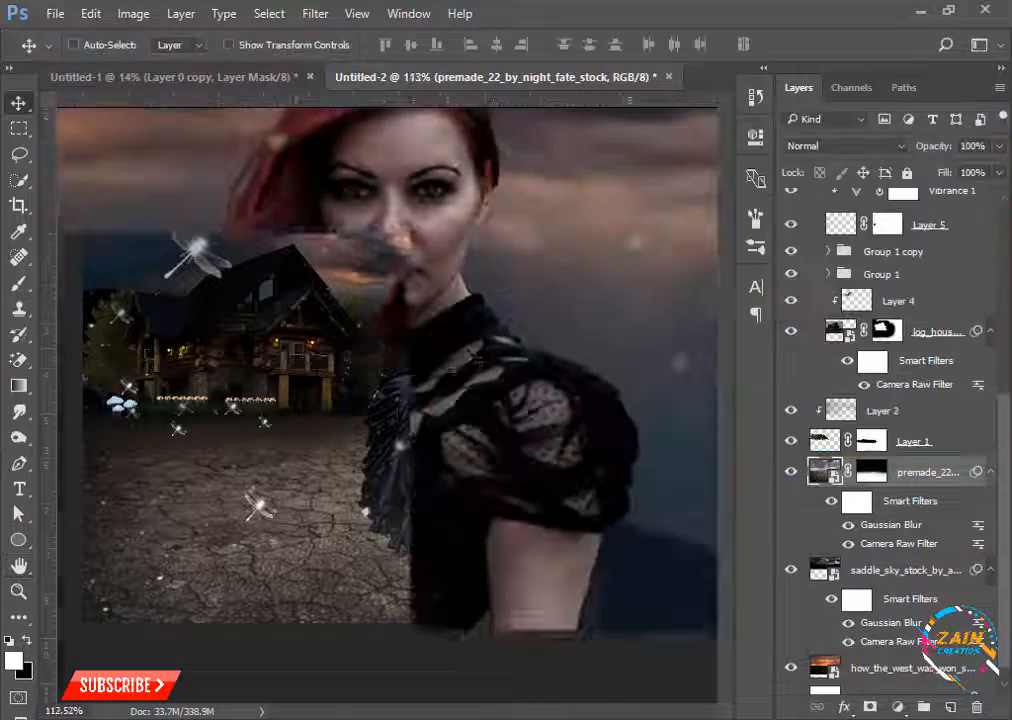
{"action": "scroll", "coordinate": [487, 357], "scroll_direction": "down", "scroll_amount": 5}
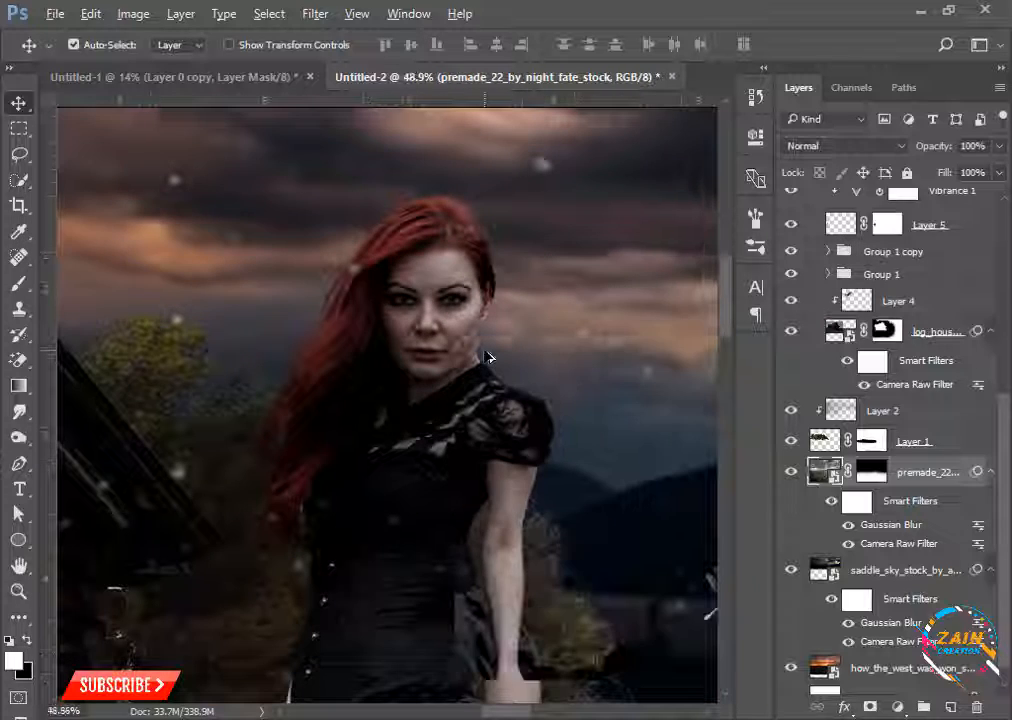
{"action": "scroll", "coordinate": [524, 366], "scroll_direction": "down", "scroll_amount": 3}
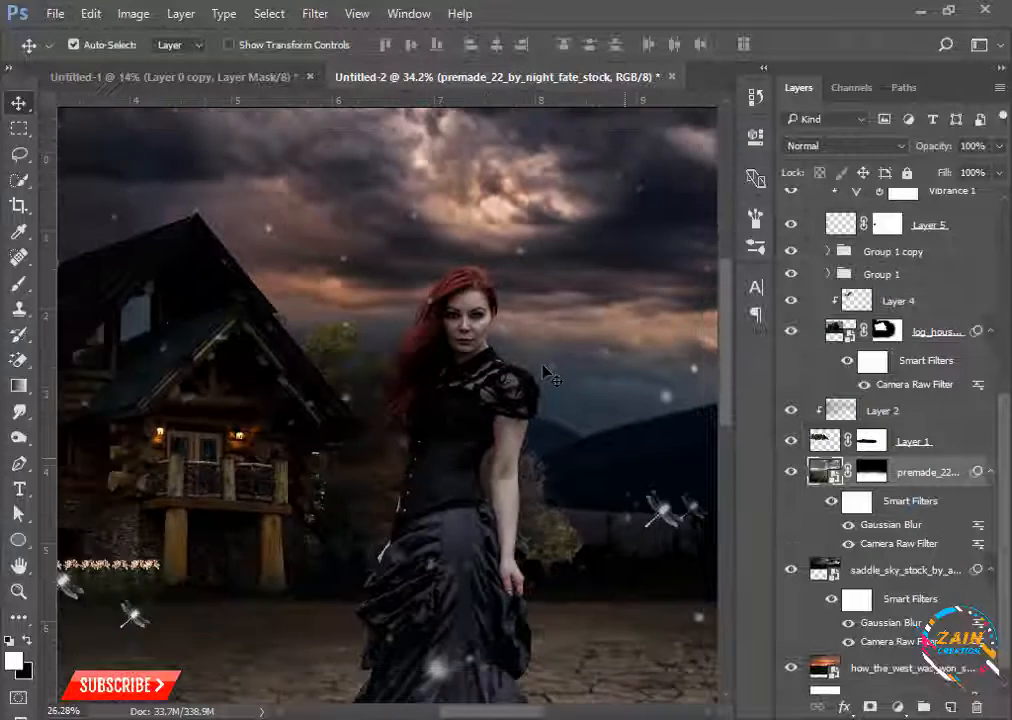
{"action": "scroll", "coordinate": [548, 377], "scroll_direction": "down", "scroll_amount": 2}
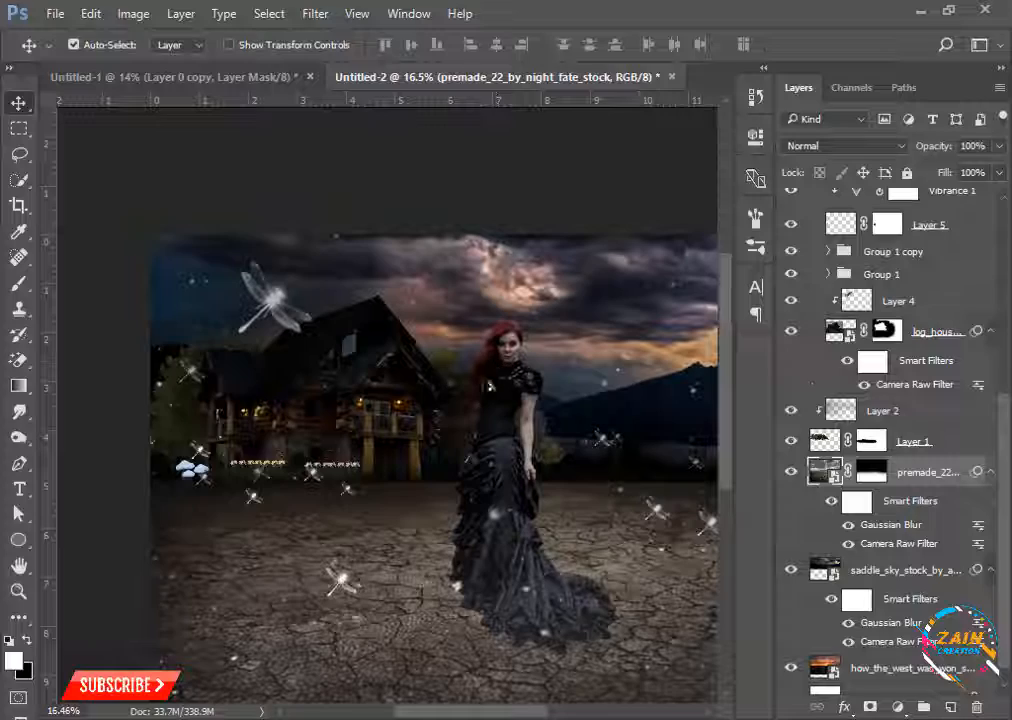
{"action": "scroll", "coordinate": [436, 482], "scroll_direction": "down", "scroll_amount": 1}
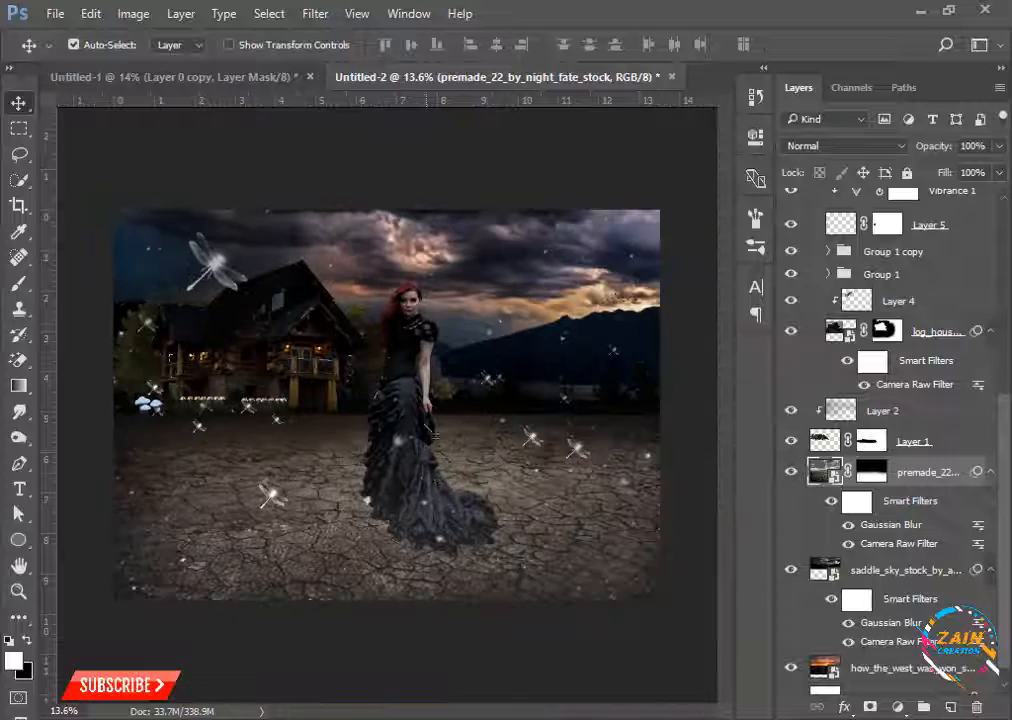